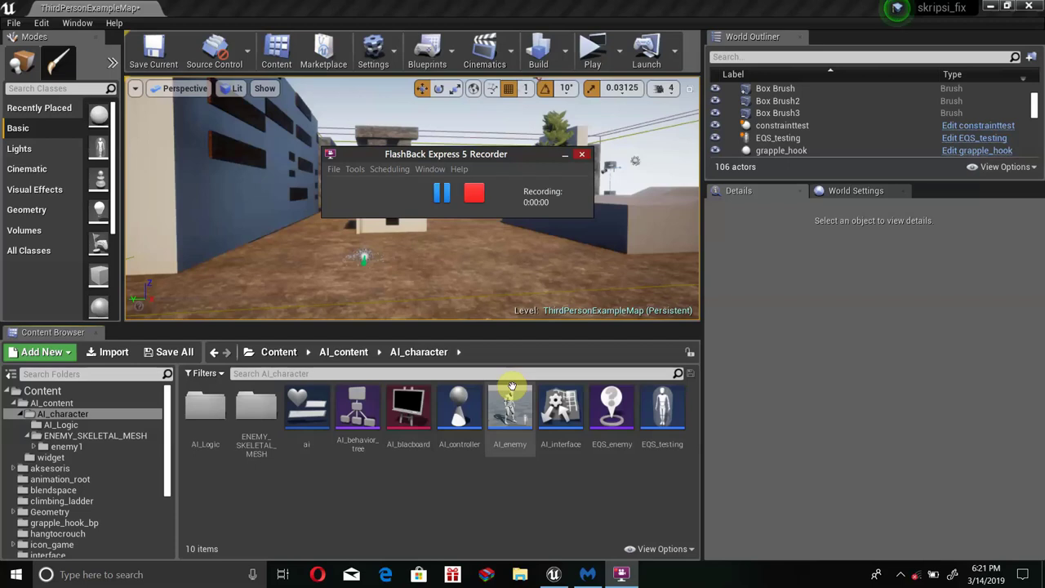
- Enable the experimental AI Environment Querying System option in Editor Preferences
{"action": "left_click", "coordinate": [474, 293]}
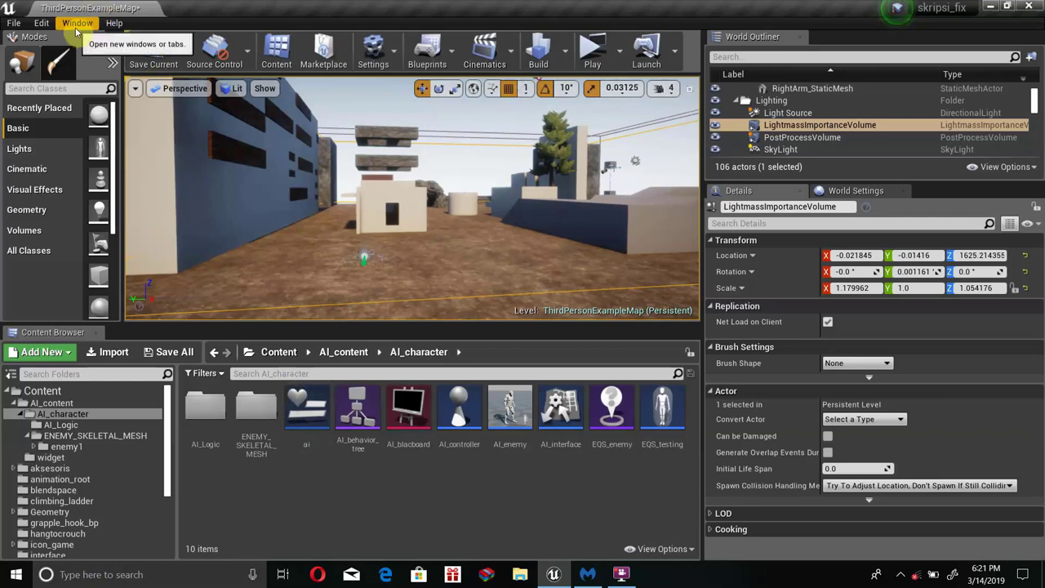
{"action": "left_click", "coordinate": [43, 25]}
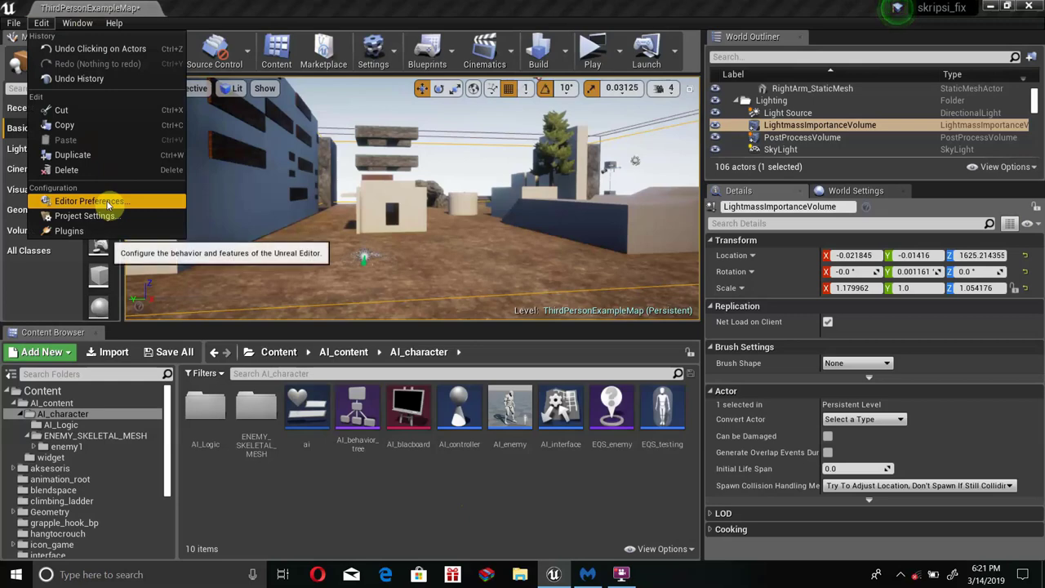
{"action": "left_click", "coordinate": [35, 201]}
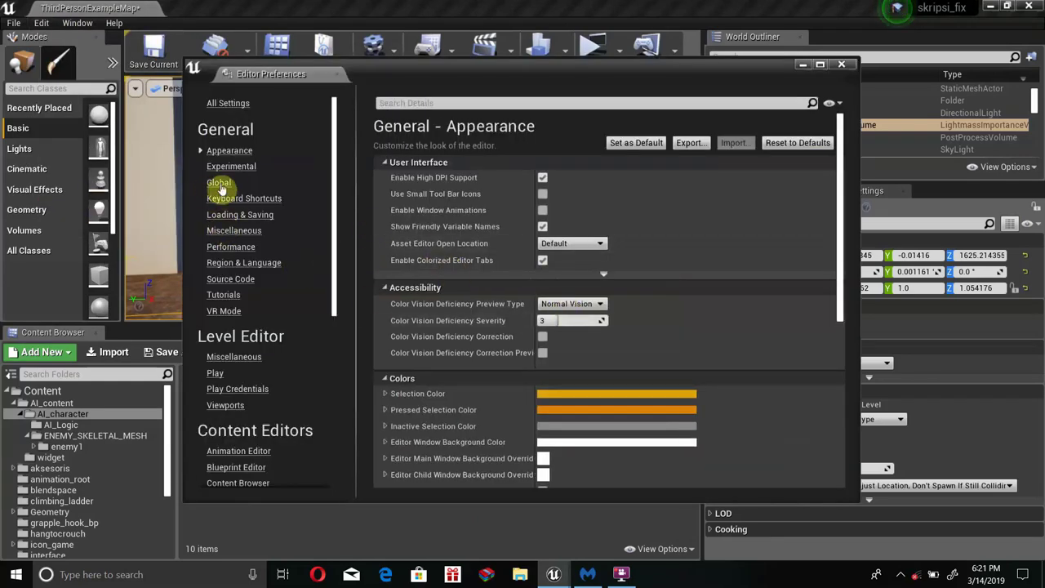
{"action": "left_click", "coordinate": [229, 166]}
{"action": "scroll", "coordinate": [525, 251], "scroll_direction": "down", "scroll_amount": 1}
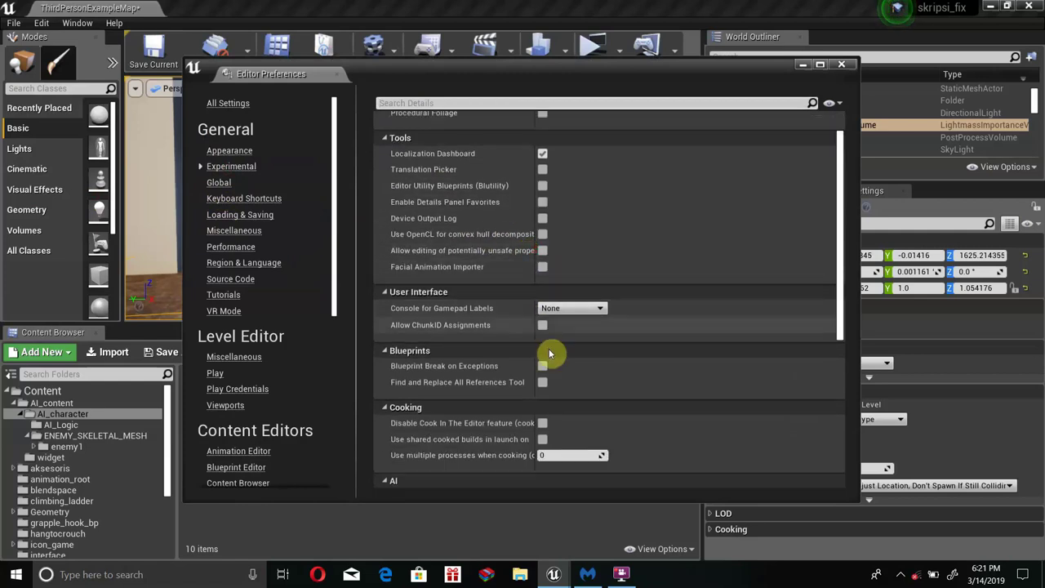
{"action": "scroll", "coordinate": [543, 385], "scroll_direction": "down", "scroll_amount": 3}
{"action": "left_click", "coordinate": [543, 420]}
{"action": "scroll", "coordinate": [506, 408], "scroll_direction": "down", "scroll_amount": 1}
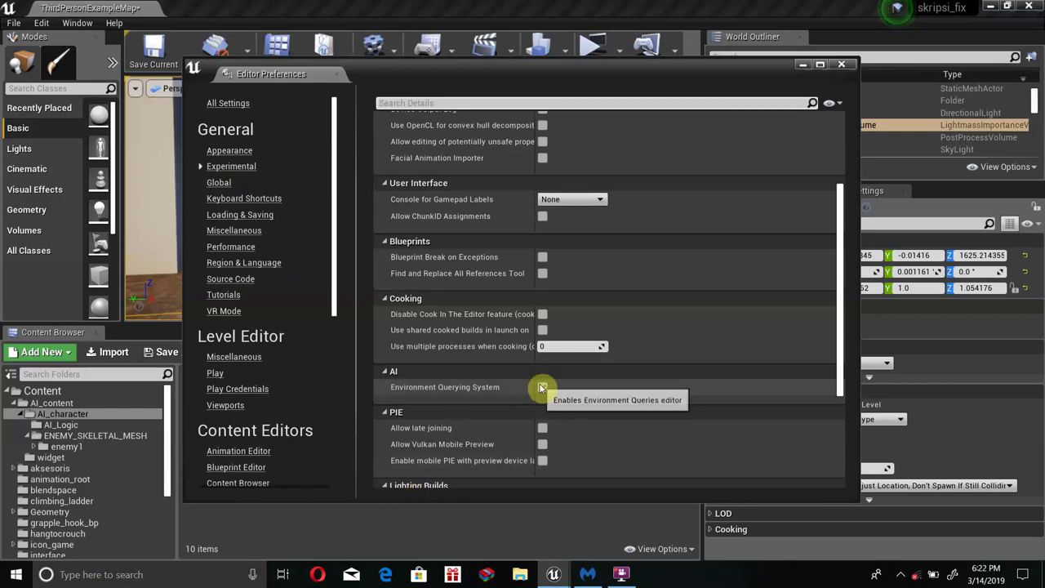
{"action": "left_click", "coordinate": [845, 66]}
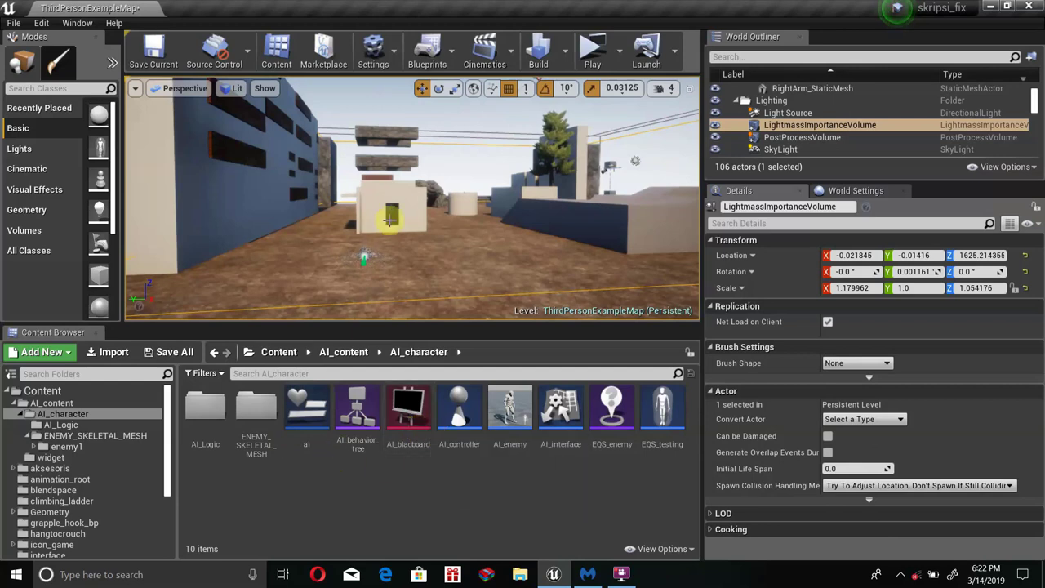
- Drop AI_enemy1 from AI_character > ENEMY_SKELETAL_MESH > enemy1 beside the small white building
{"action": "left_click", "coordinate": [344, 352]}
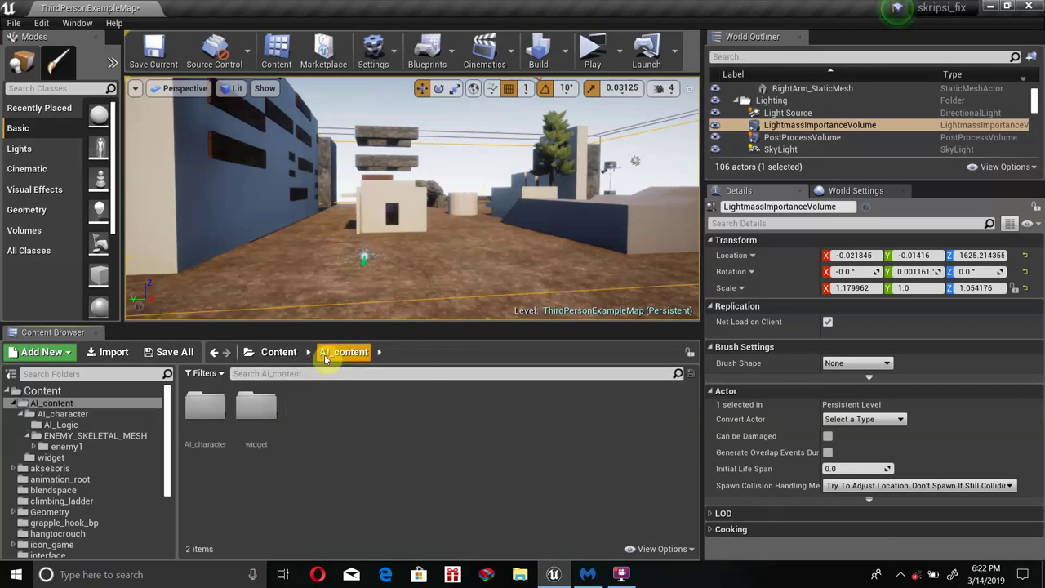
{"action": "double_click", "coordinate": [204, 412]}
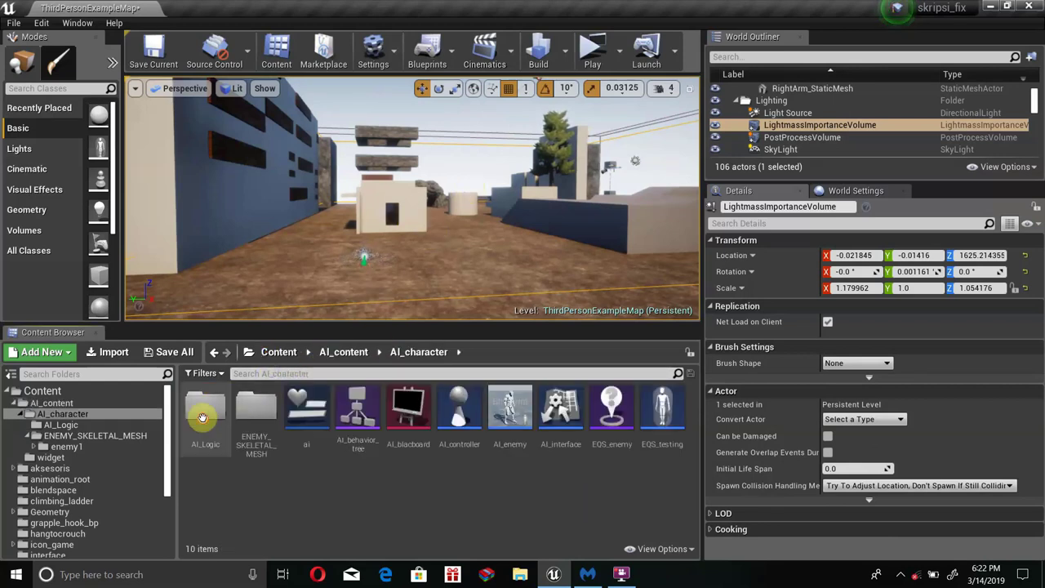
{"action": "double_click", "coordinate": [256, 421]}
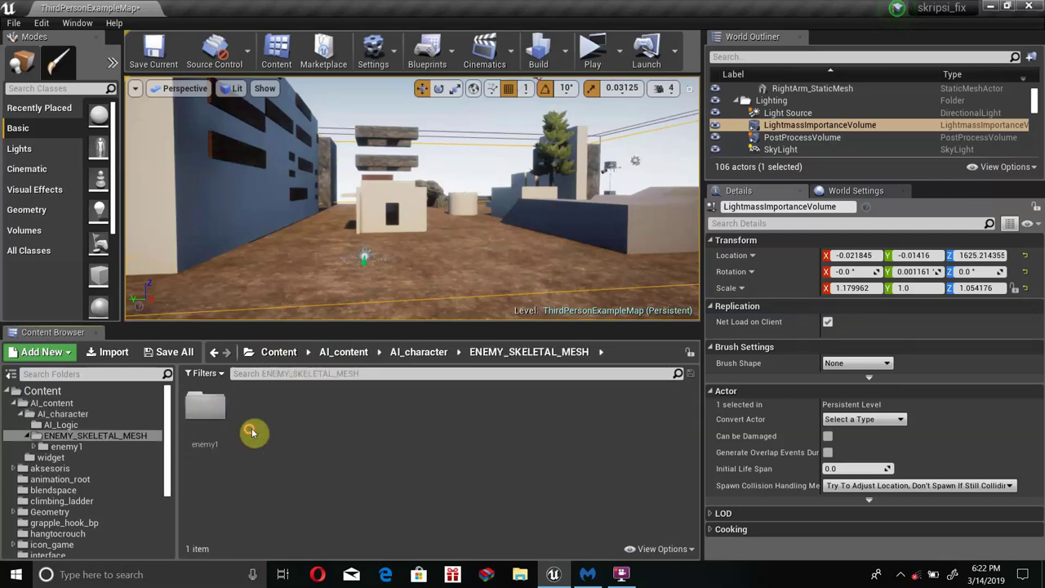
{"action": "double_click", "coordinate": [206, 424]}
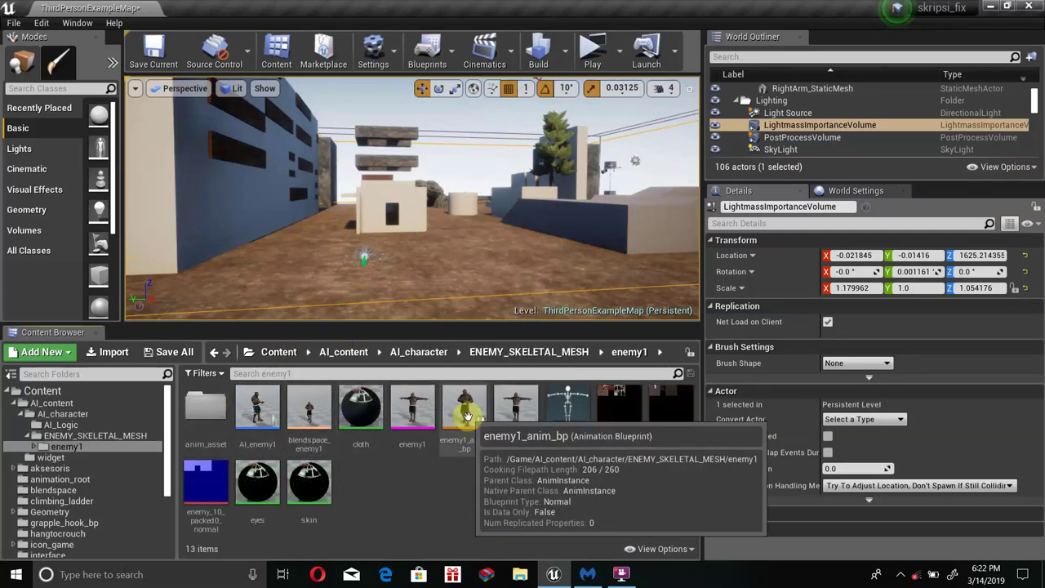
{"action": "left_click_drag", "start_coordinate": [258, 408], "coordinate": [448, 255]}
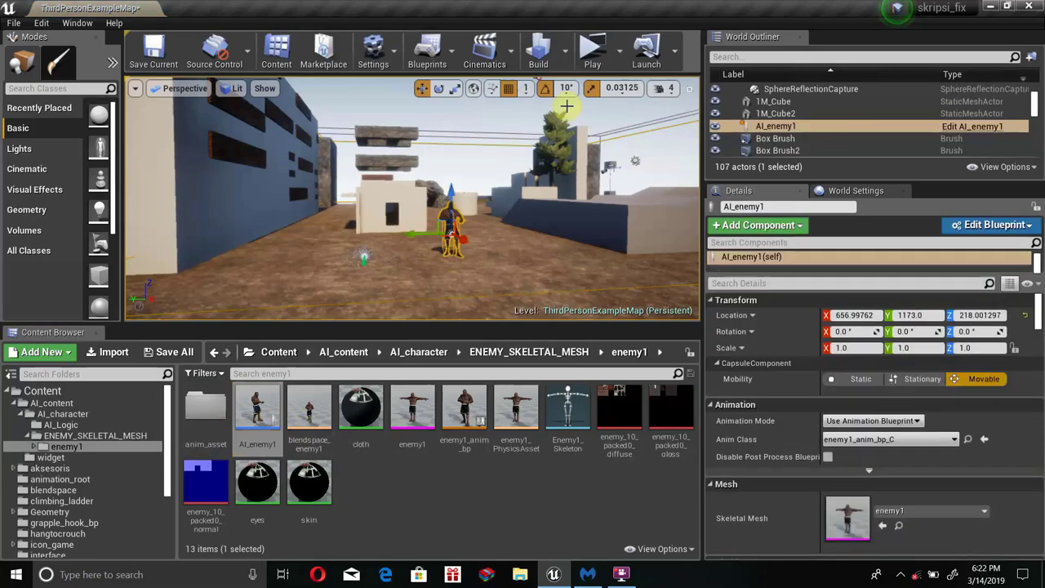
{"action": "left_click", "coordinate": [619, 51]}
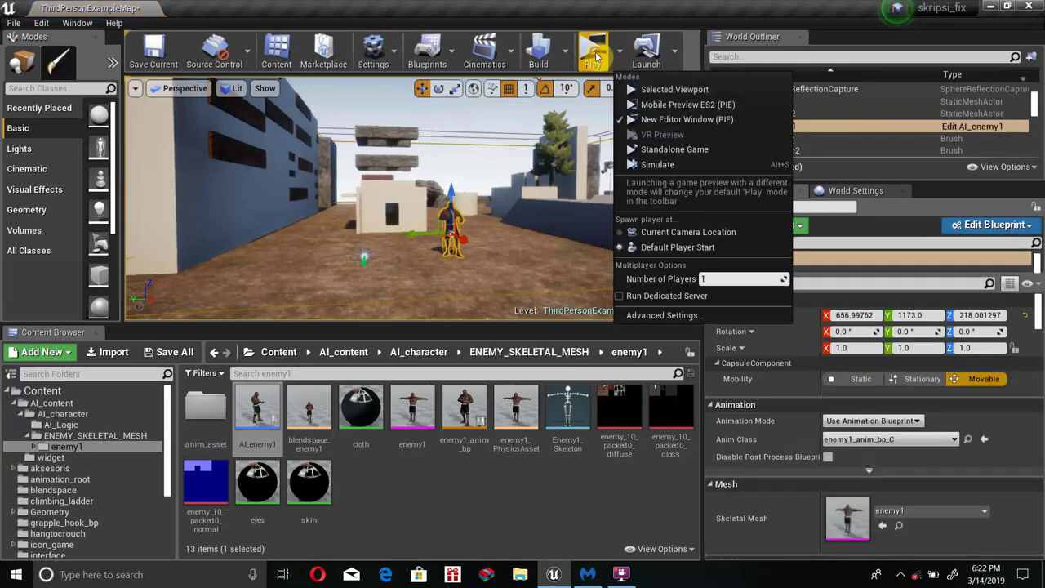
{"action": "left_click", "coordinate": [649, 161]}
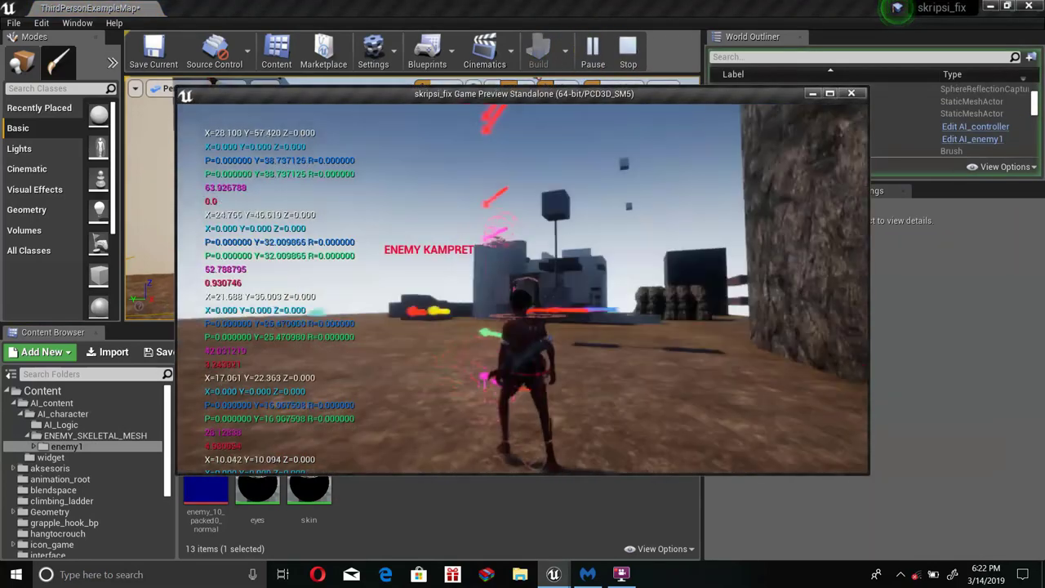
{"action": "left_click", "coordinate": [851, 93]}
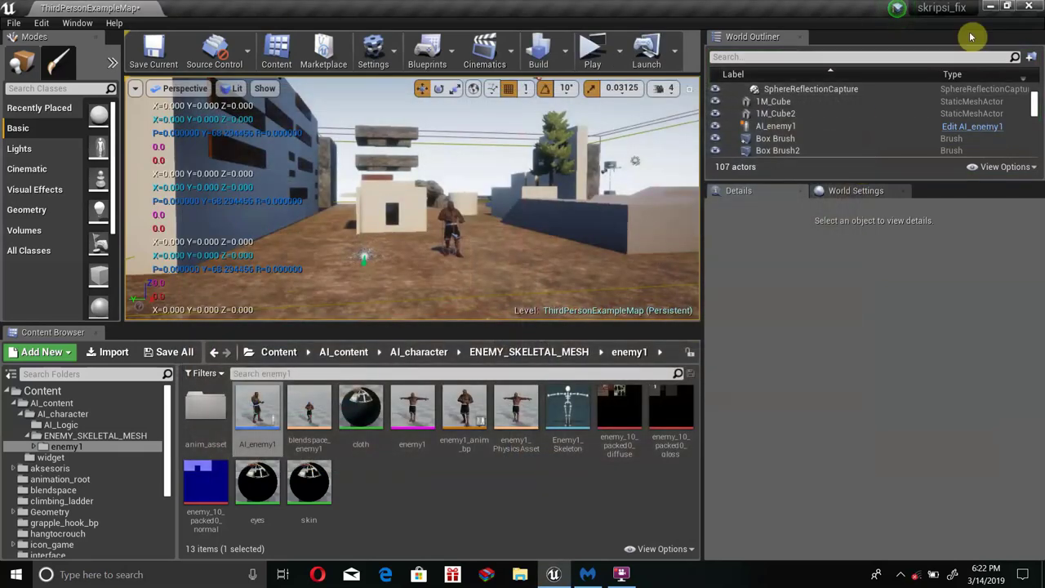
{"action": "left_click", "coordinate": [619, 50]}
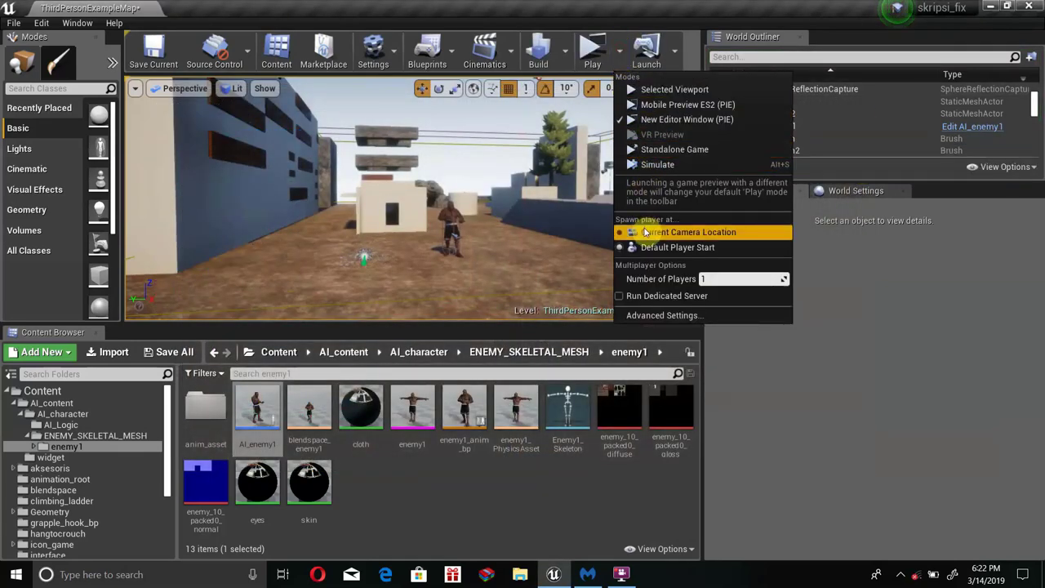
{"action": "left_click", "coordinate": [658, 164]}
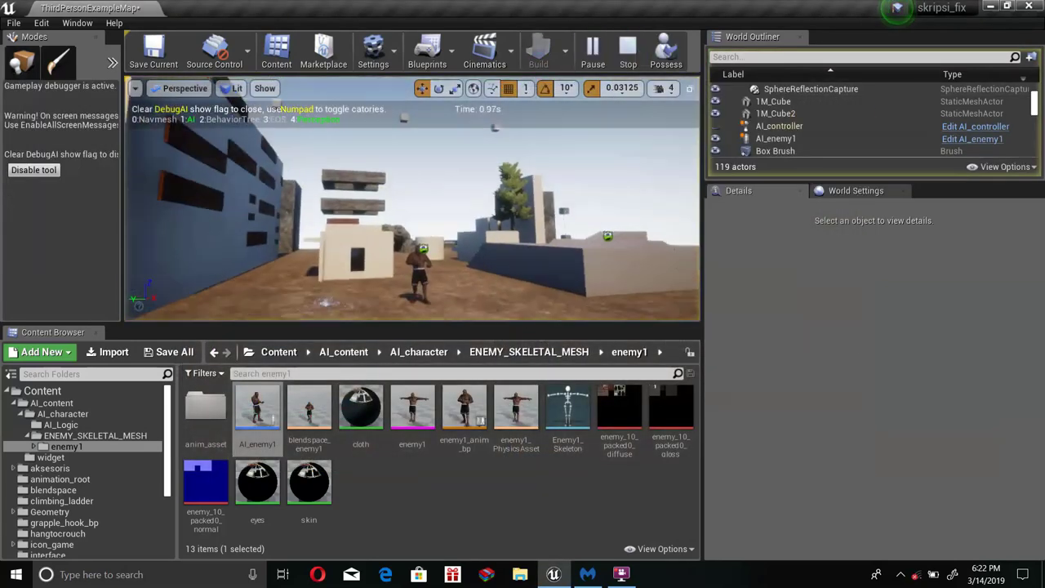
{"action": "mouse_move", "coordinate": [227, 311]}
{"action": "right_mouse_down"}
{"action": "mouse_move", "coordinate": [404, 212]}
{"action": "mouse_move", "coordinate": [445, 211]}
{"action": "mouse_move", "coordinate": [343, 214]}
{"action": "right_mouse_up"}
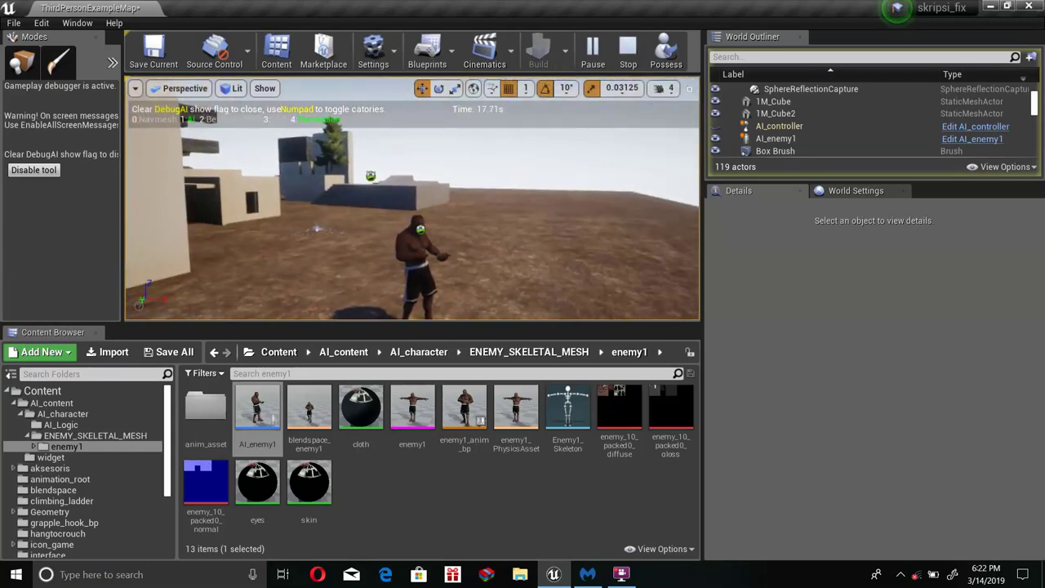
{"action": "right_click_drag", "start_coordinate": [343, 214], "coordinate": [421, 217]}
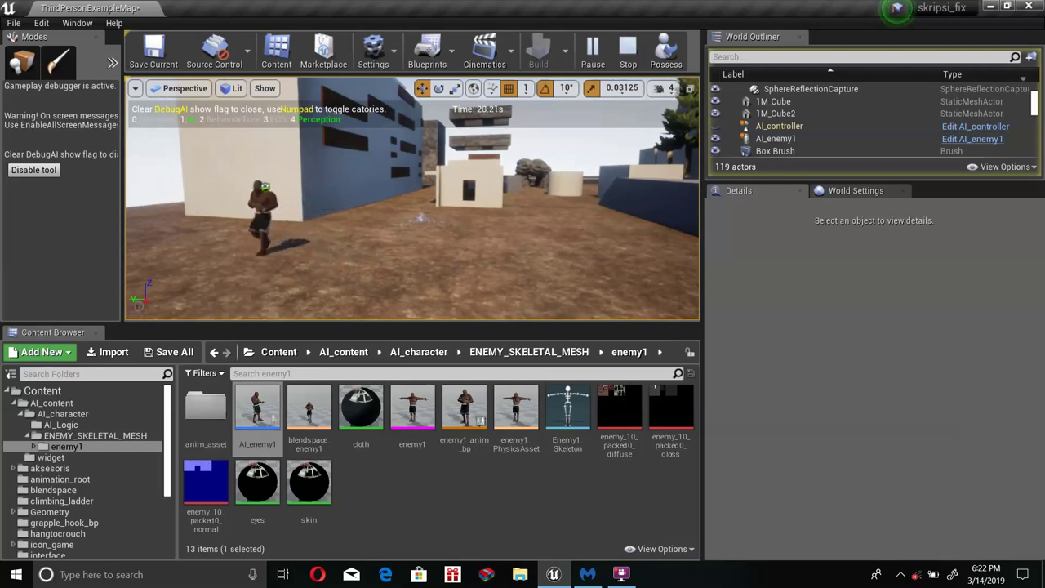
{"action": "right_click_drag", "start_coordinate": [422, 217], "coordinate": [522, 218]}
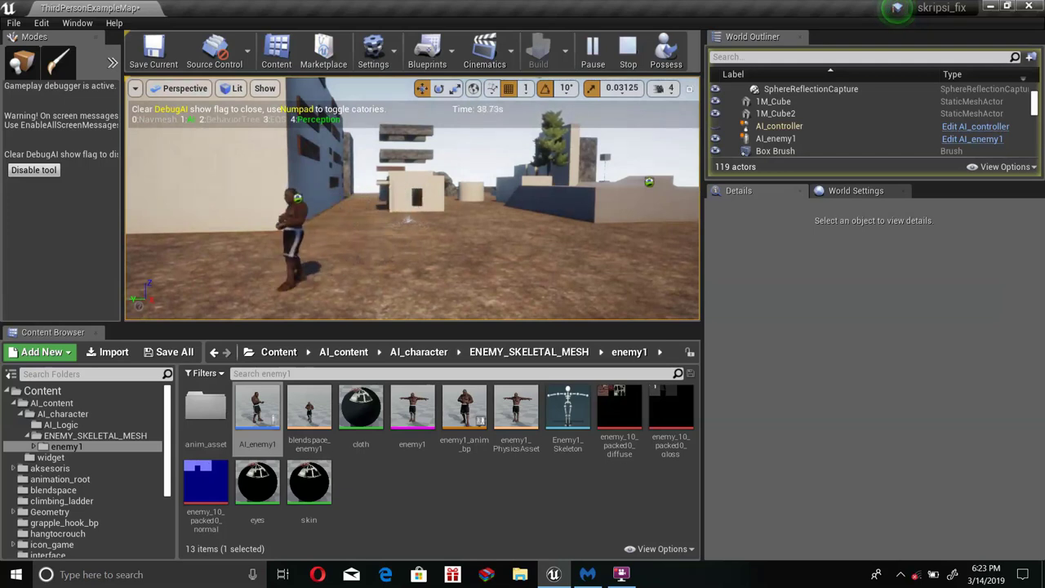
{"action": "left_click", "coordinate": [640, 50]}
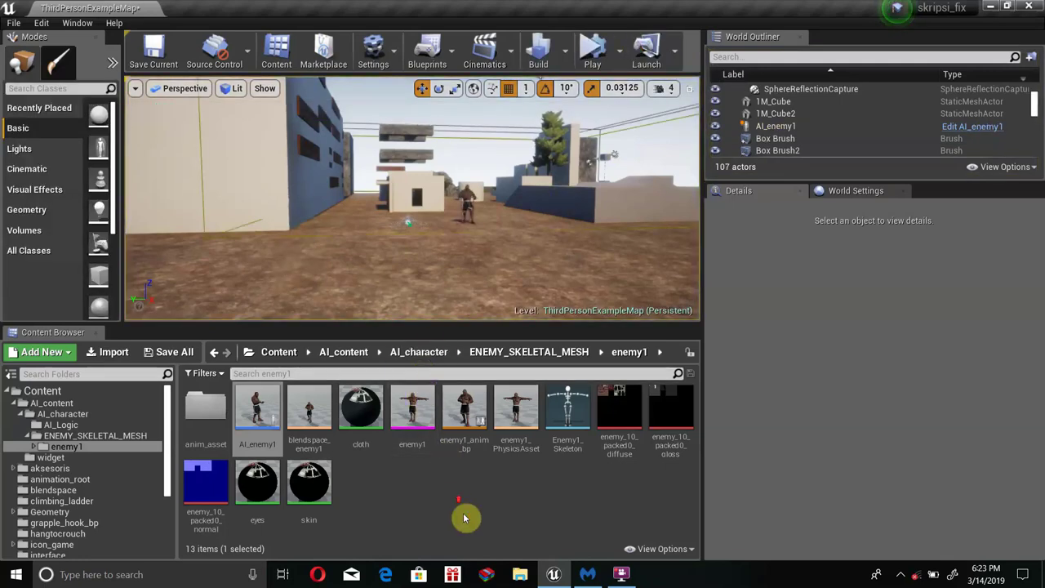
{"action": "left_click", "coordinate": [466, 518]}
{"action": "left_click", "coordinate": [614, 50]}
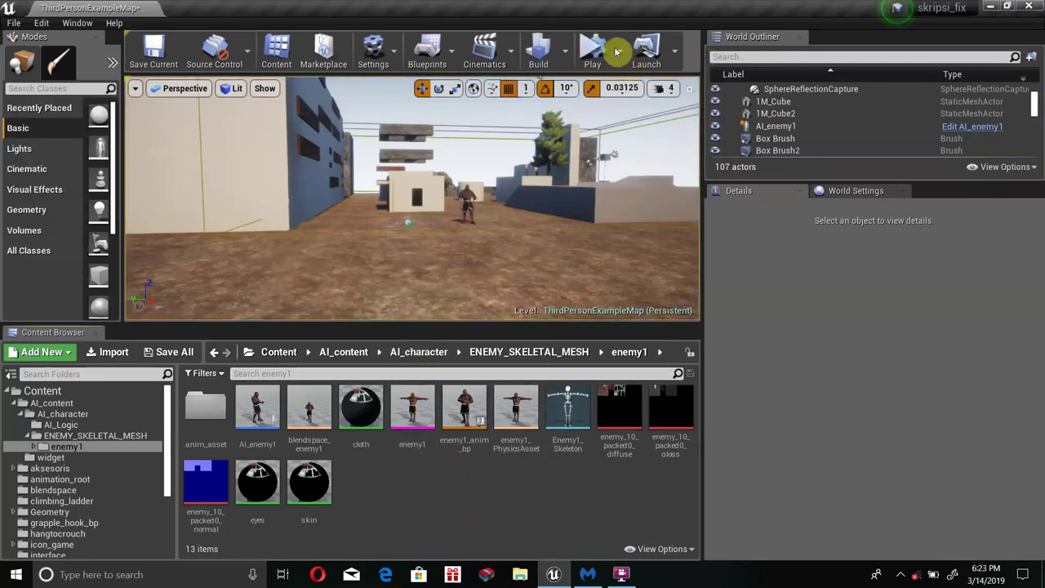
{"action": "left_click", "coordinate": [616, 52]}
{"action": "left_click", "coordinate": [620, 161]}
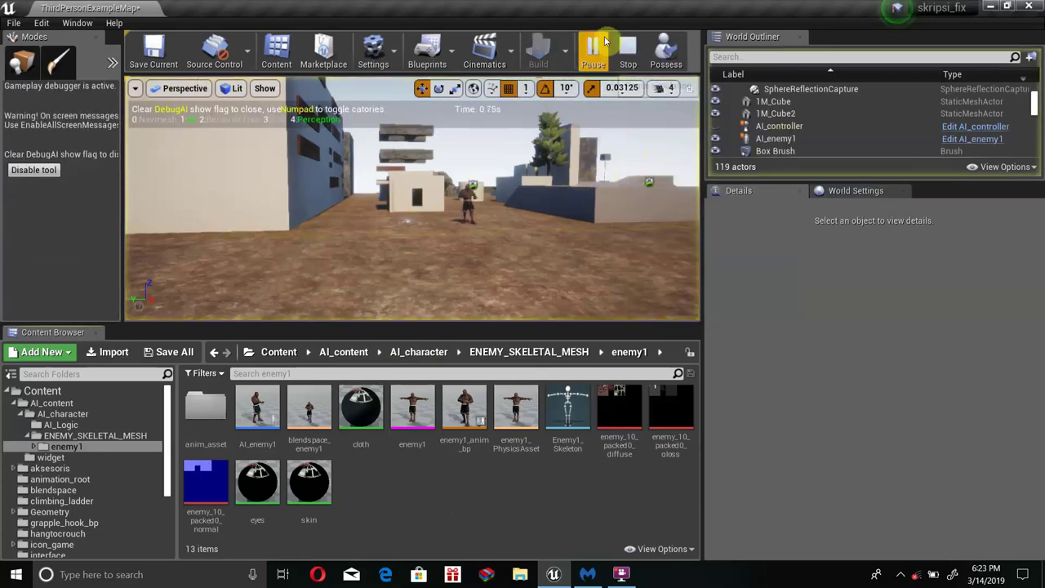
{"action": "right_click_drag", "start_coordinate": [408, 204], "coordinate": [433, 206]}
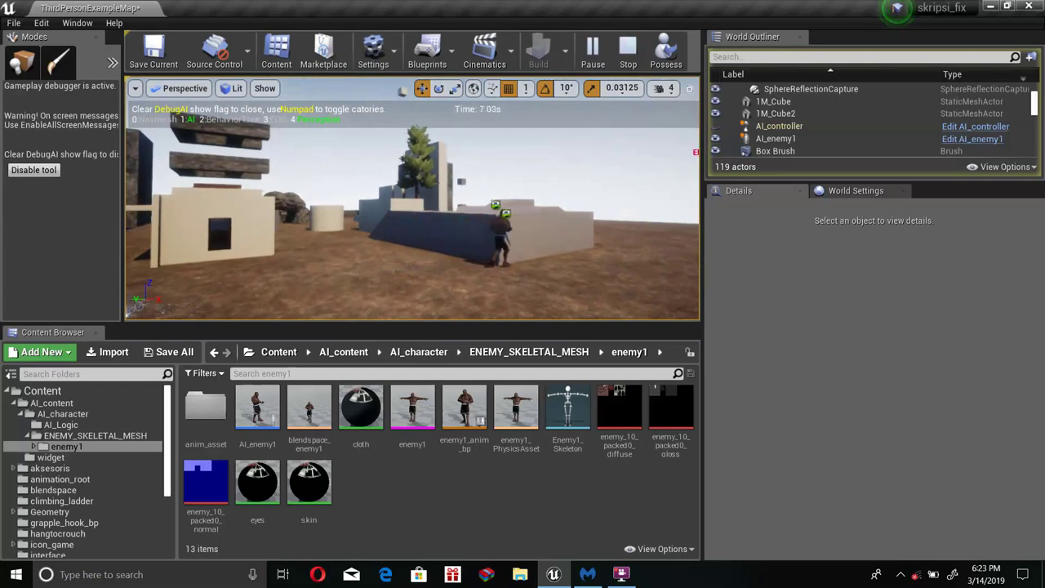
{"action": "right_click_drag", "start_coordinate": [408, 204], "coordinate": [392, 204]}
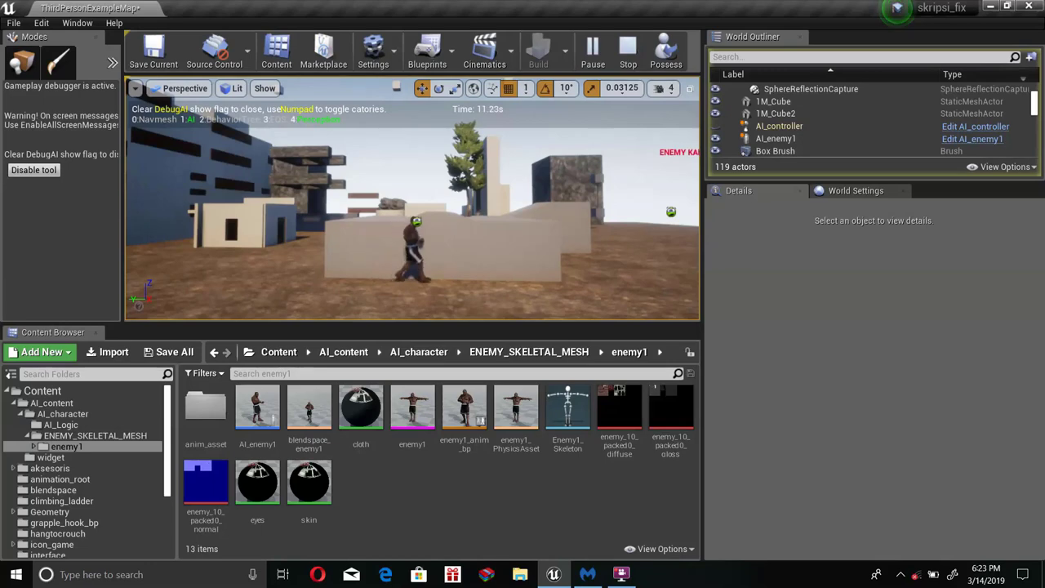
{"action": "right_click_drag", "start_coordinate": [409, 204], "coordinate": [392, 205]}
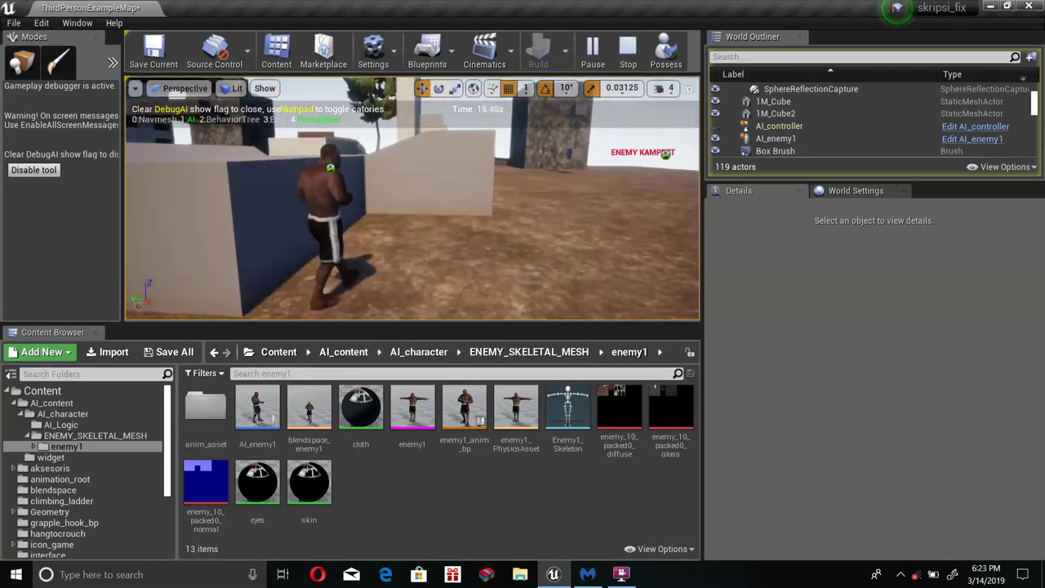
{"action": "mouse_move", "coordinate": [408, 204]}
{"action": "right_mouse_down"}
{"action": "mouse_move", "coordinate": [424, 204]}
{"action": "mouse_move", "coordinate": [359, 204]}
{"action": "right_mouse_up"}
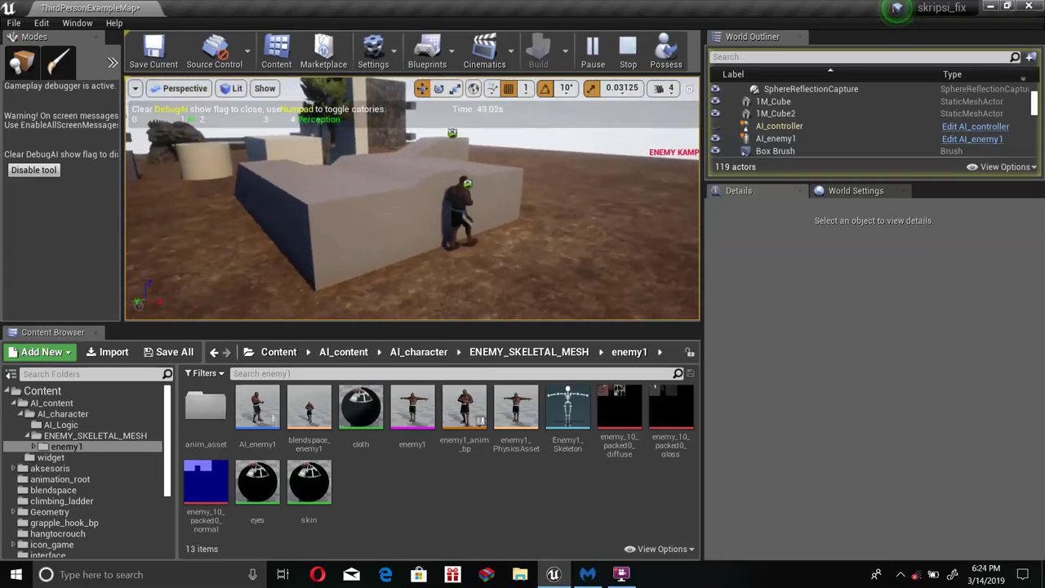
{"action": "key", "text": "Escape"}
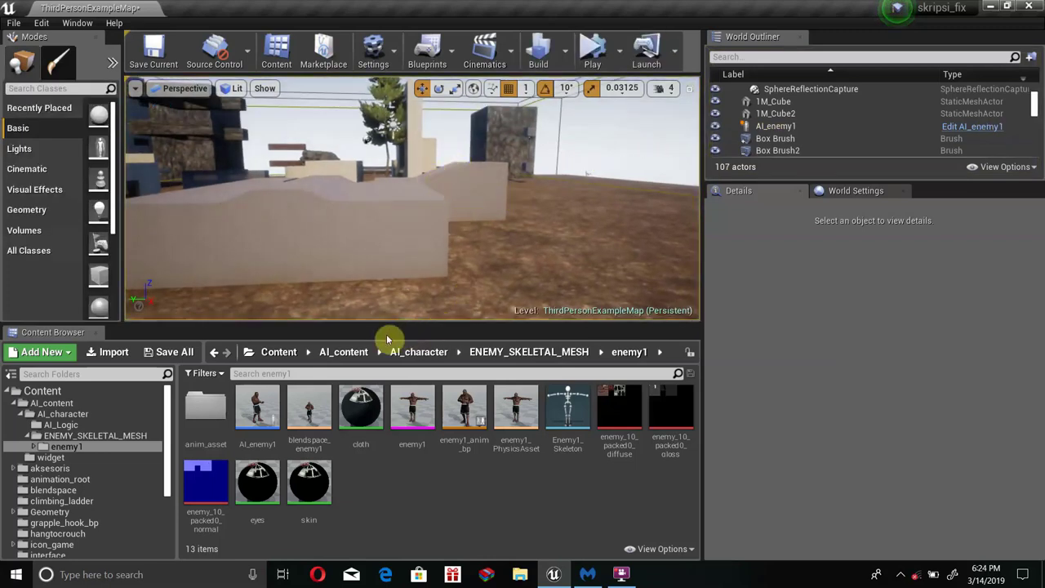
- Create a new folder named EQS_Tutorial inside AI_content/AI_character
{"action": "left_click", "coordinate": [341, 352]}
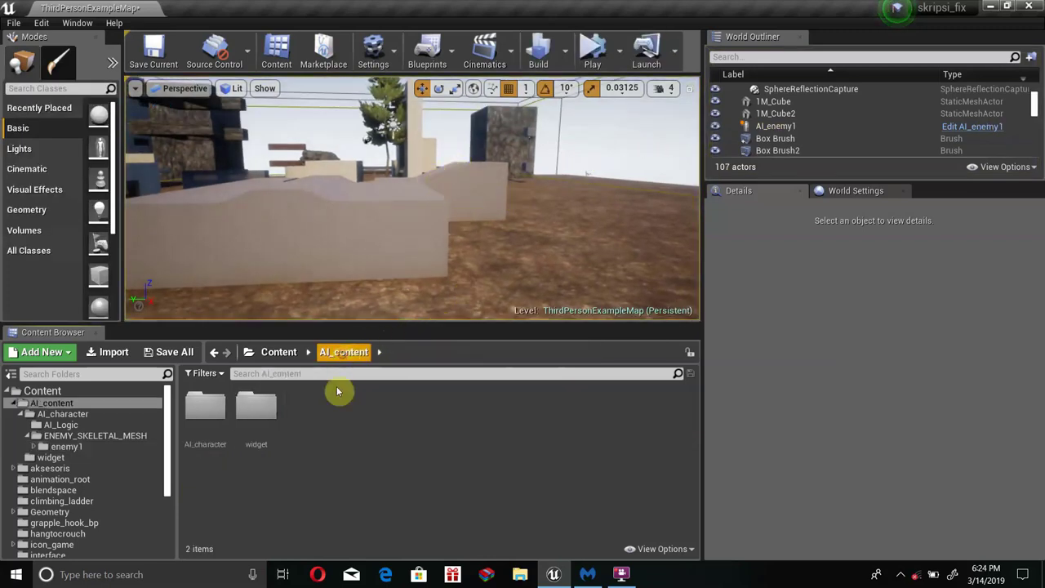
{"action": "left_click", "coordinate": [272, 359]}
{"action": "double_click", "coordinate": [214, 408]}
{"action": "double_click", "coordinate": [210, 432]}
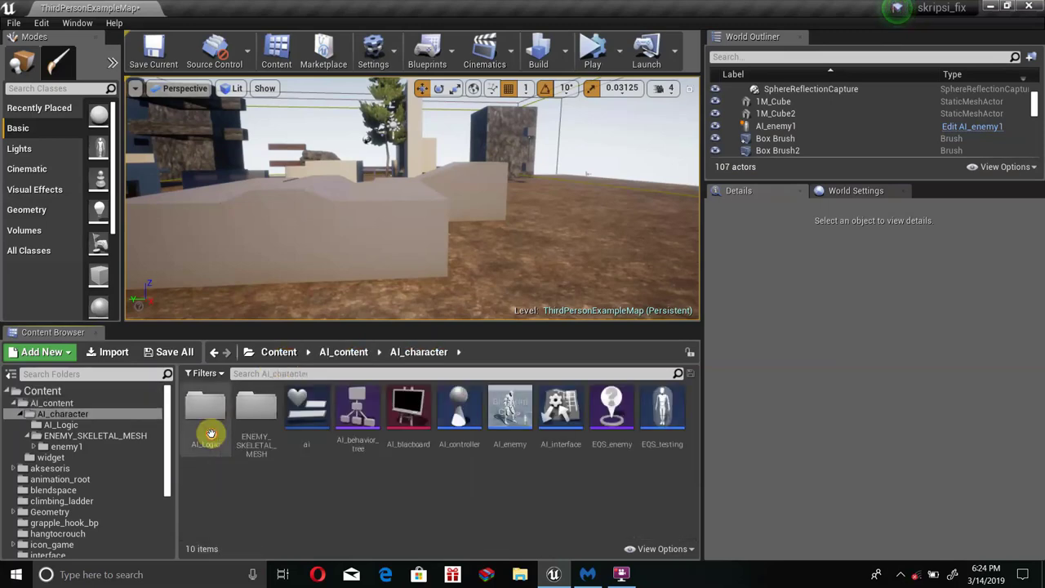
{"action": "right_click", "coordinate": [221, 514]}
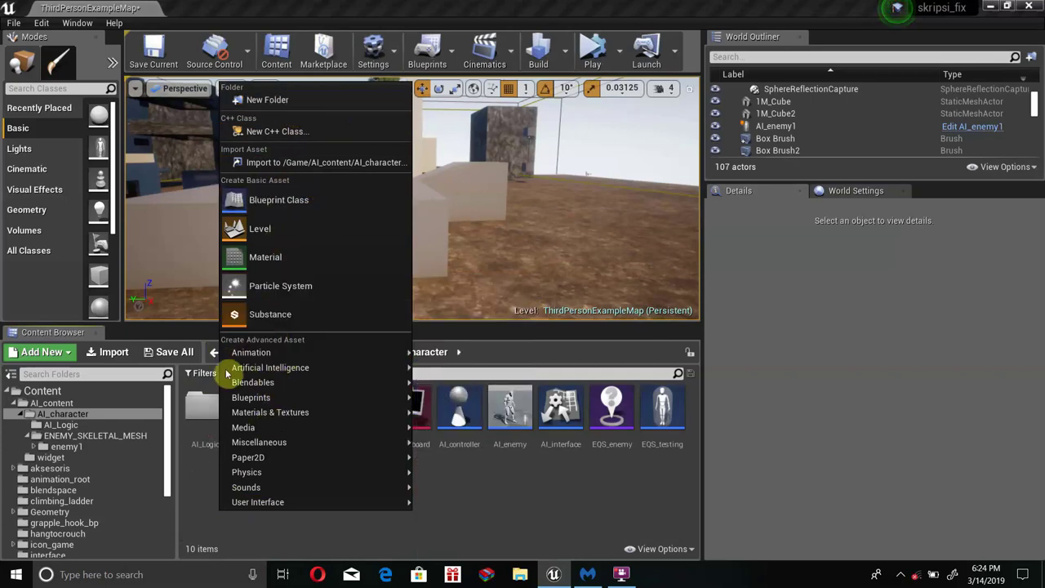
{"action": "mouse_move", "coordinate": [233, 383]}
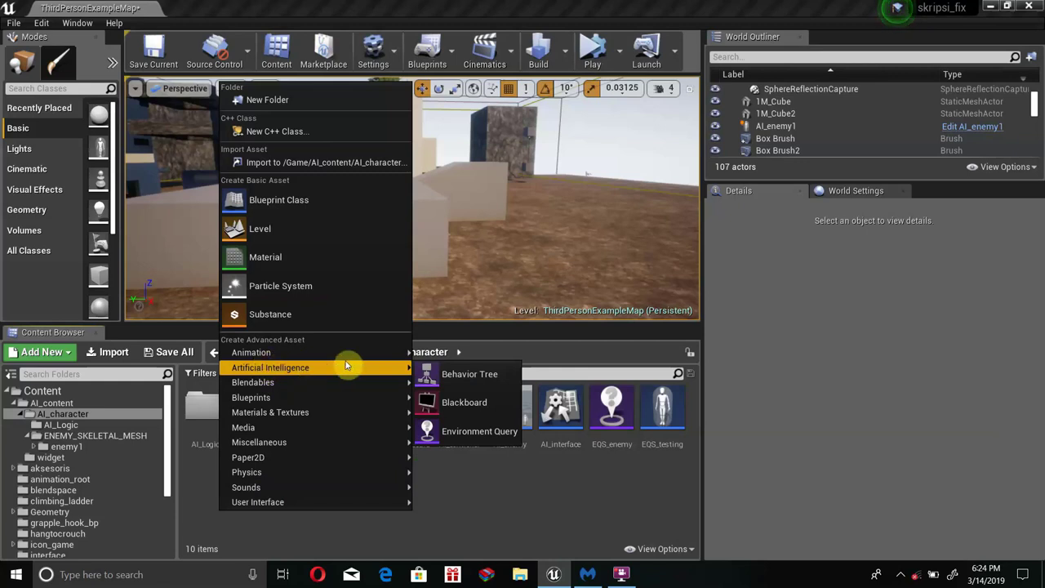
{"action": "left_click", "coordinate": [280, 101]}
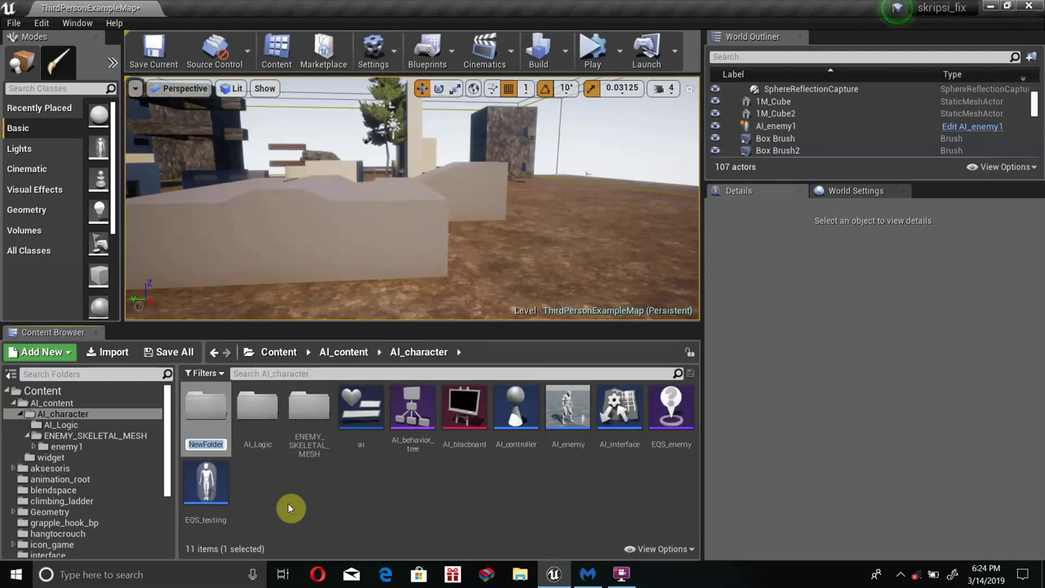
{"action": "type", "text": "EQS"}
{"action": "type", "text": "_"}
{"action": "type", "text": "Tutori"}
{"action": "type", "text": "al"}
{"action": "key", "text": "Return"}
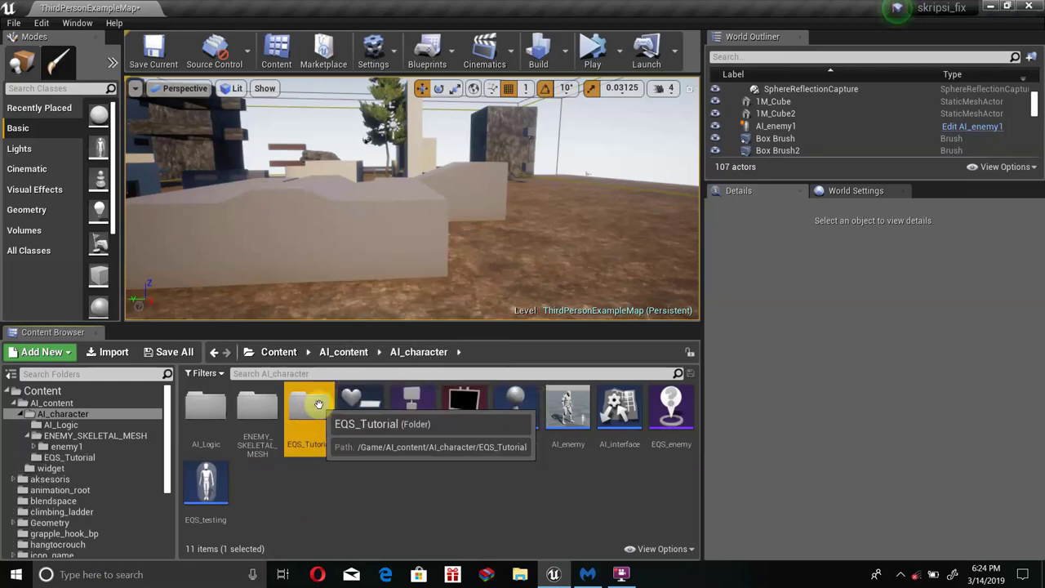
- In EQS_Tutorial, add an Artificial Intelligence > Environment Query asset named EQS_tutorial
{"action": "double_click", "coordinate": [291, 436]}
{"action": "right_click", "coordinate": [274, 443]}
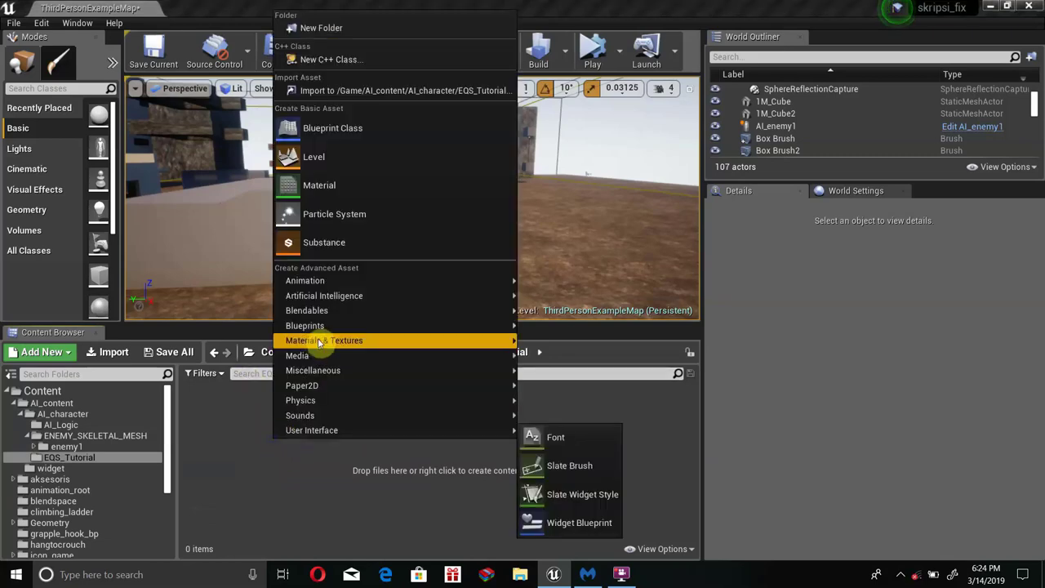
{"action": "mouse_move", "coordinate": [483, 300]}
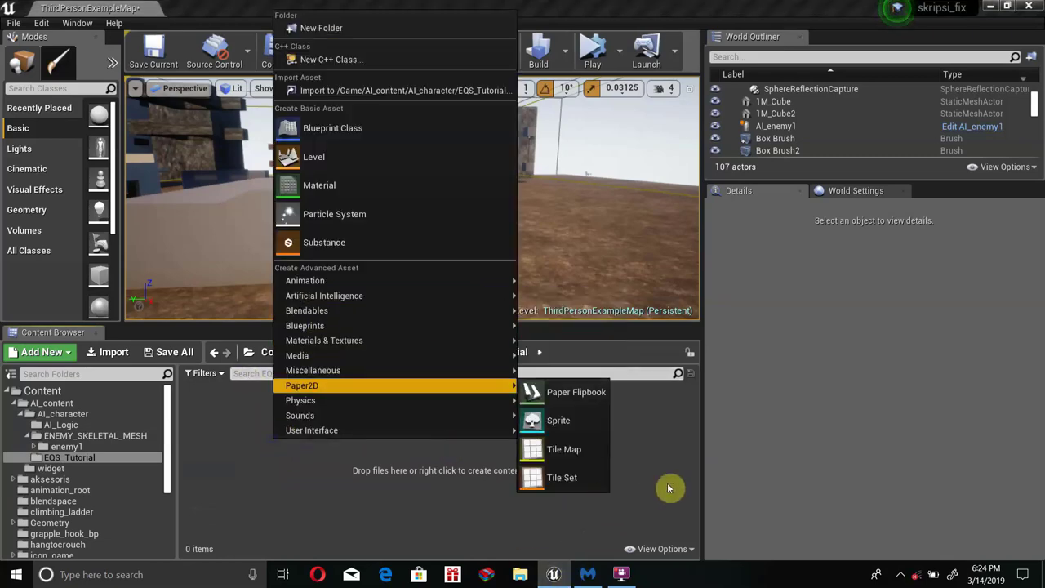
{"action": "left_click", "coordinate": [670, 485]}
{"action": "right_click", "coordinate": [295, 444]}
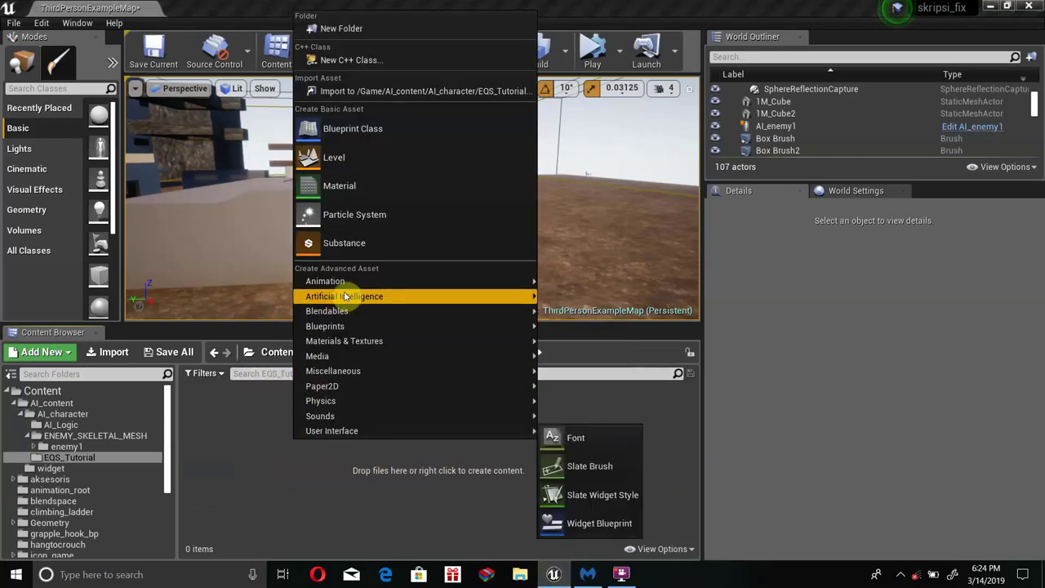
{"action": "mouse_move", "coordinate": [345, 296]}
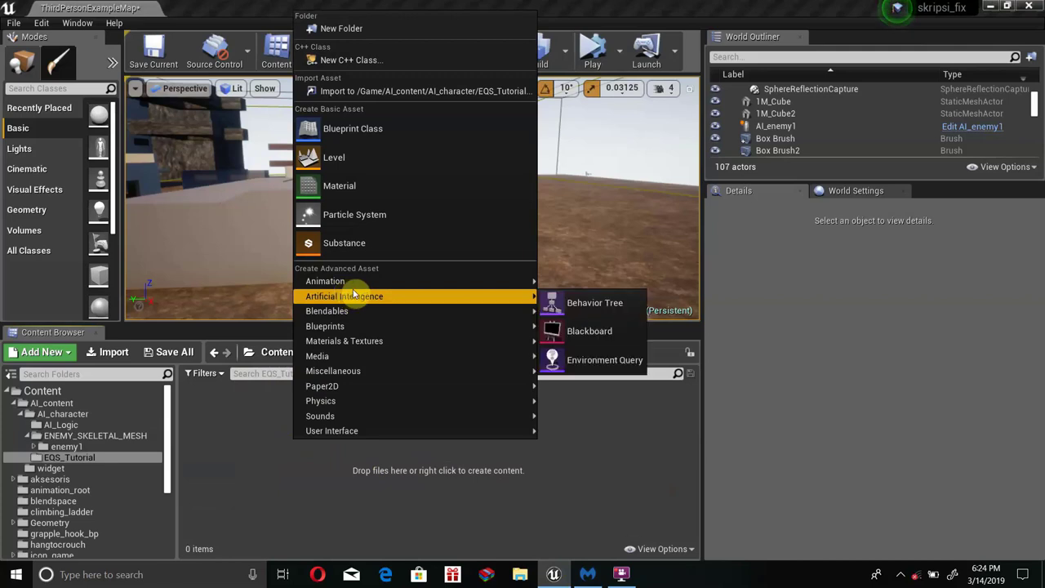
{"action": "left_click", "coordinate": [606, 370]}
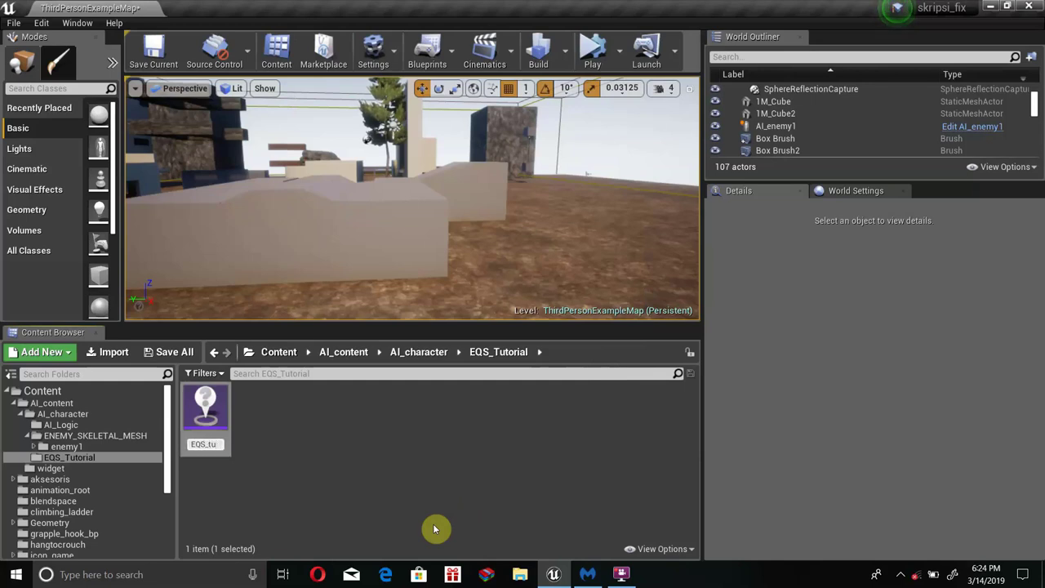
{"action": "key", "text": "Return"}
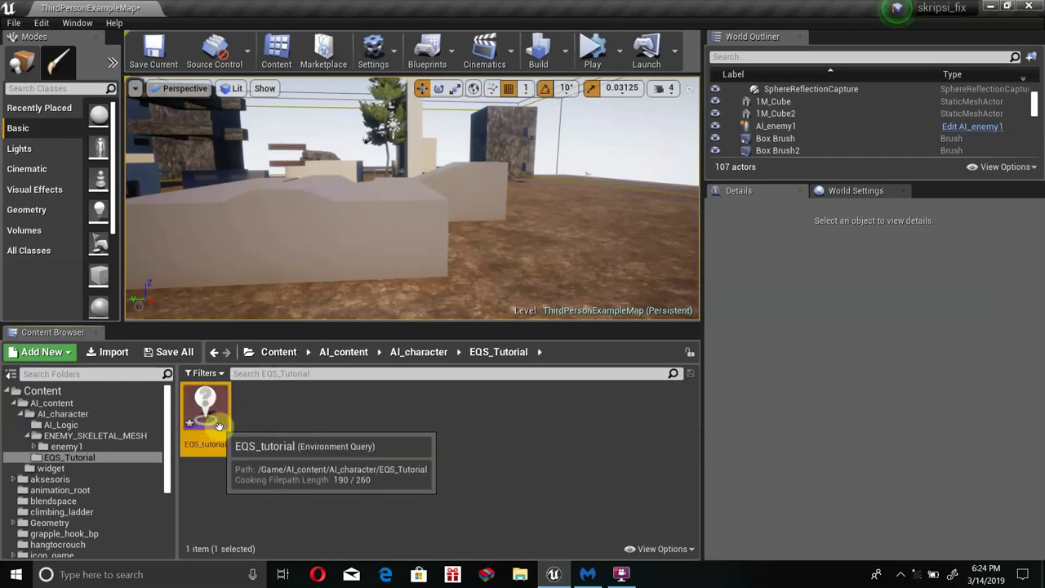
{"action": "left_click", "coordinate": [269, 422]}
- Create a Blueprint class with EQSTestingPawn as parent, found by searching 'pawn tes'
{"action": "right_click", "coordinate": [269, 422]}
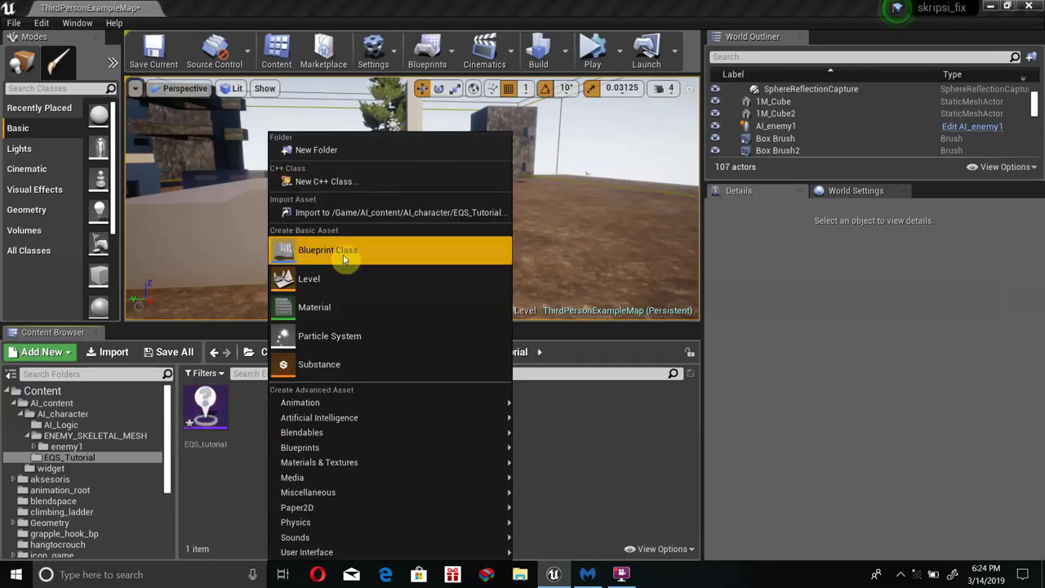
{"action": "mouse_move", "coordinate": [422, 419]}
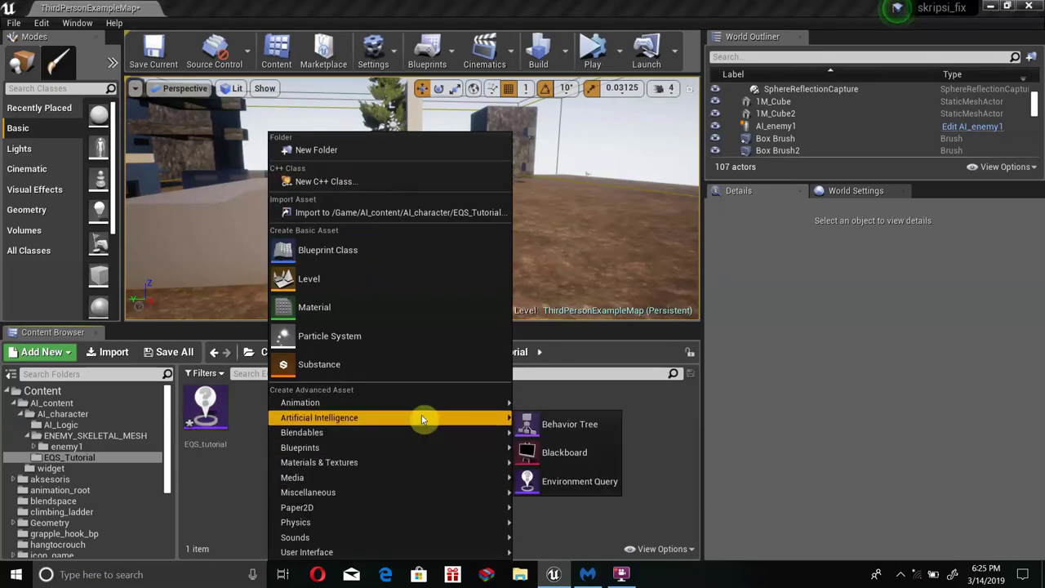
{"action": "left_click", "coordinate": [369, 250]}
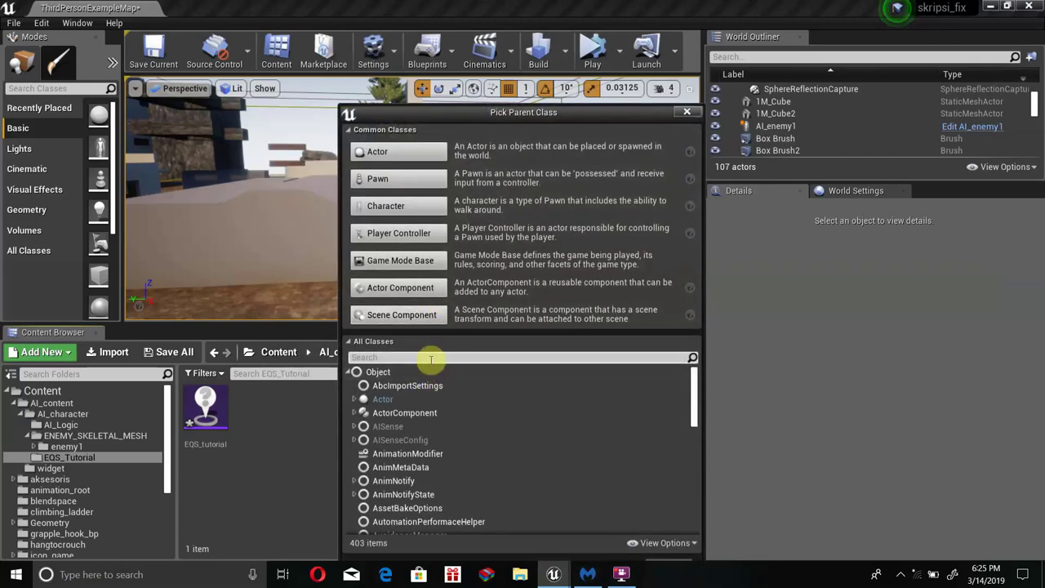
{"action": "type", "text": "pawn"}
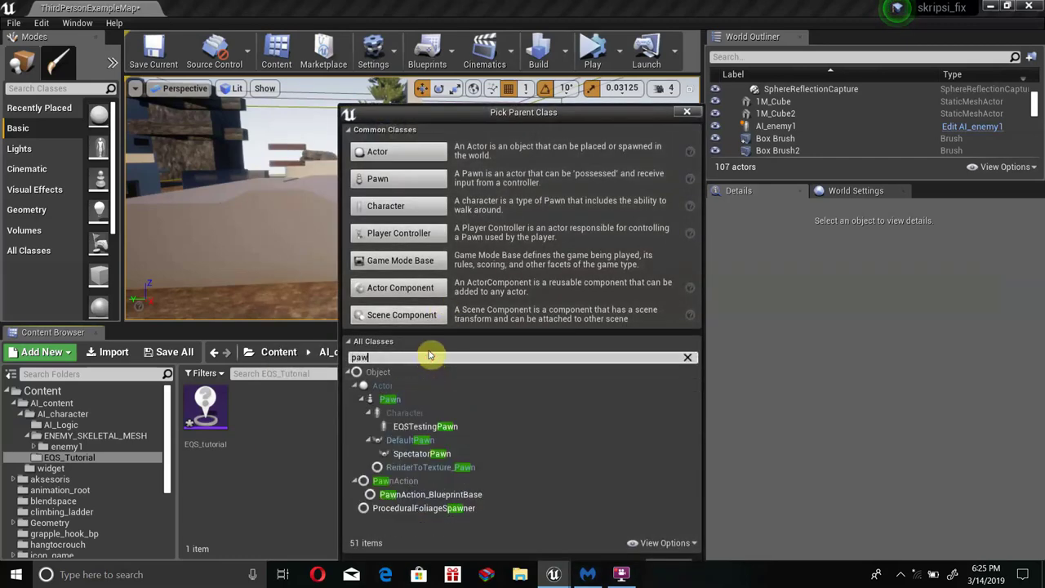
{"action": "type", "text": " tes"}
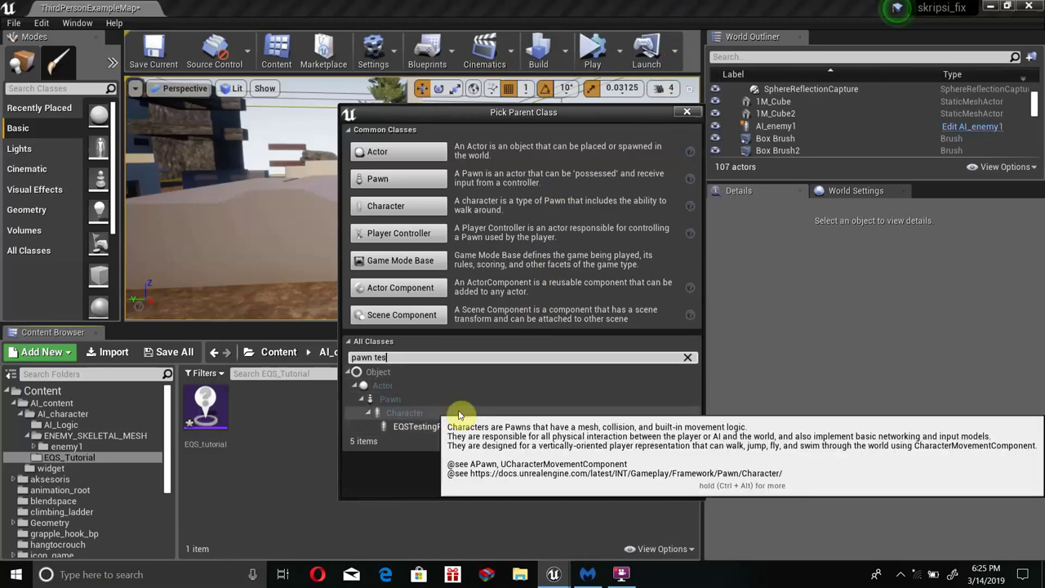
{"action": "left_click", "coordinate": [463, 430]}
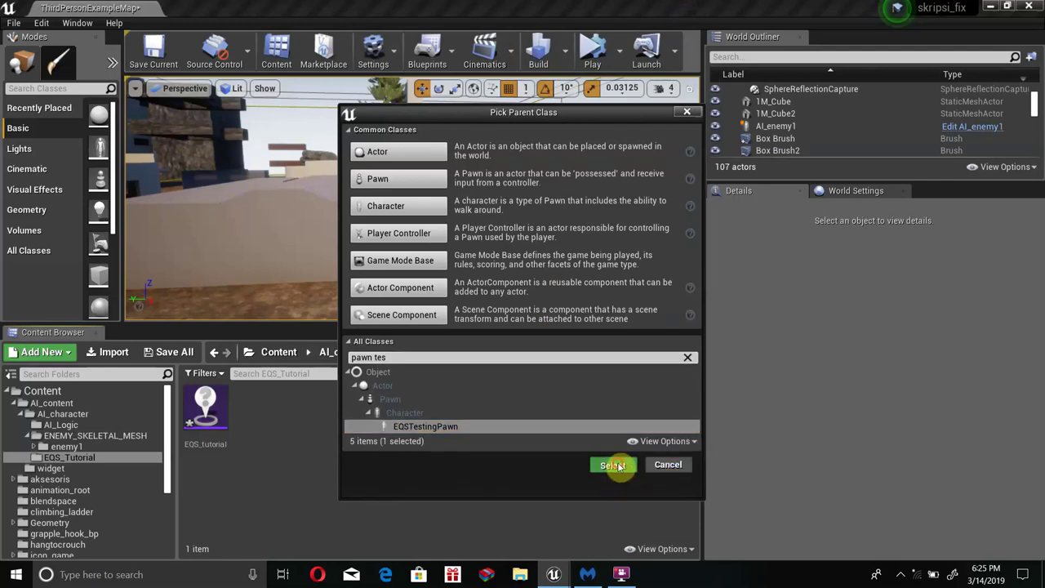
{"action": "left_click", "coordinate": [616, 466]}
{"action": "type", "text": "Q"}
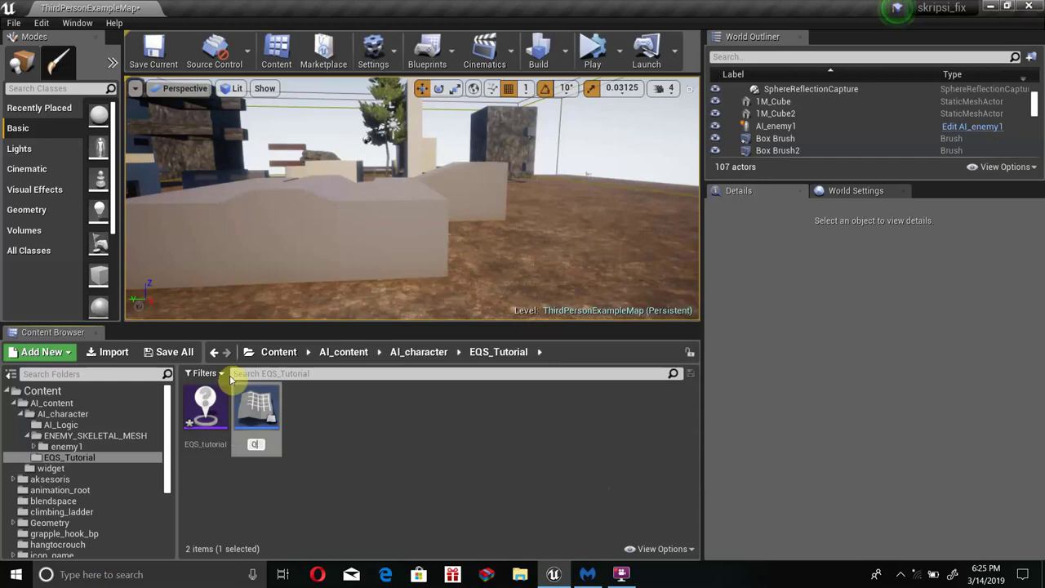
- Name the new Blueprint EQS_testing_pawn
{"action": "key", "text": "BackSpace"}
{"action": "type", "text": "EQS"}
{"action": "type", "text": "_TEST"}
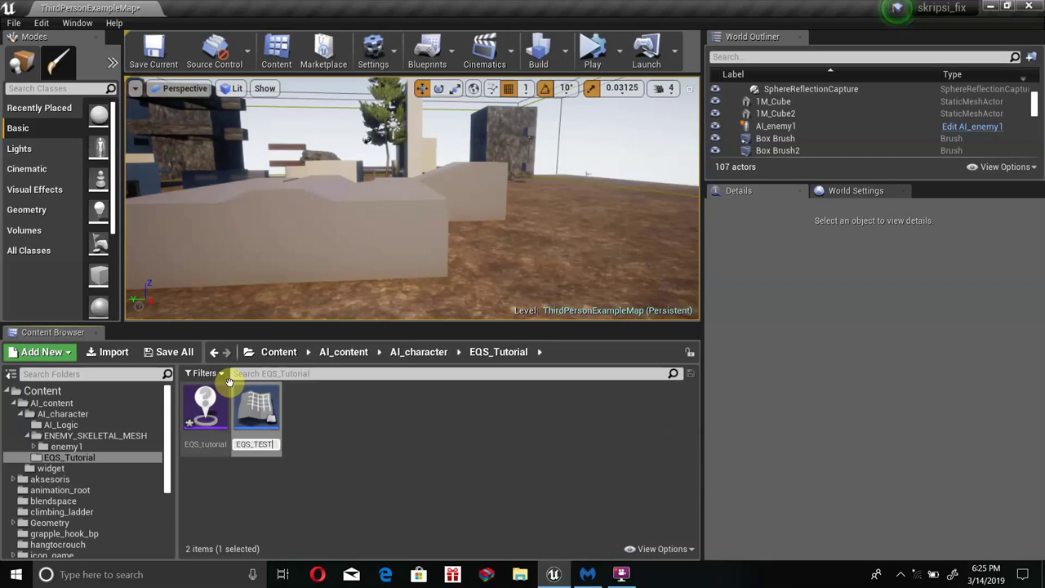
{"action": "key", "text": "BackSpace"}
{"action": "key", "text": "BackSpace"}
{"action": "key", "text": "BackSpace"}
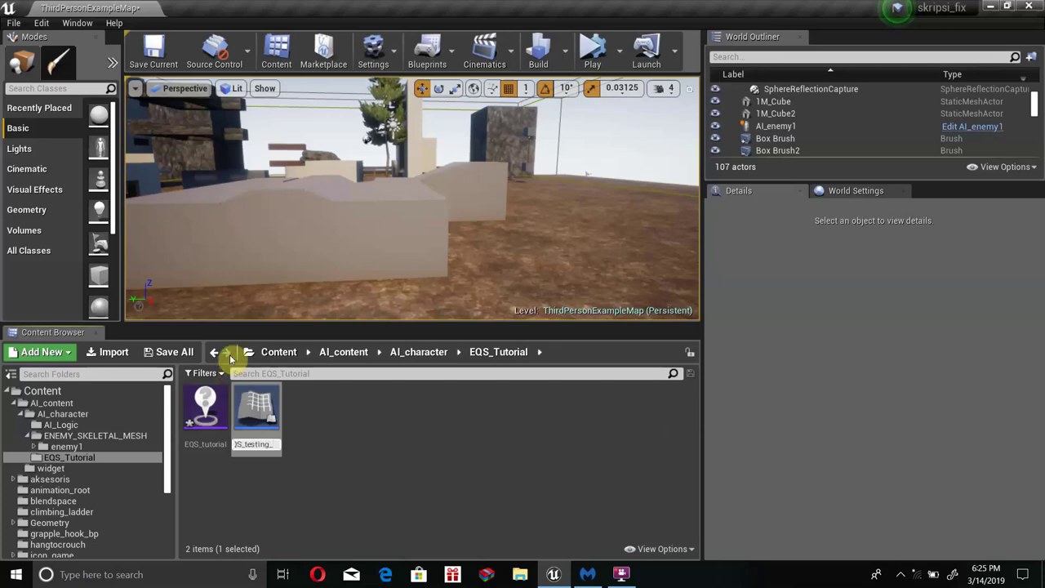
{"action": "type", "text": "pawn"}
{"action": "key", "text": "Return"}
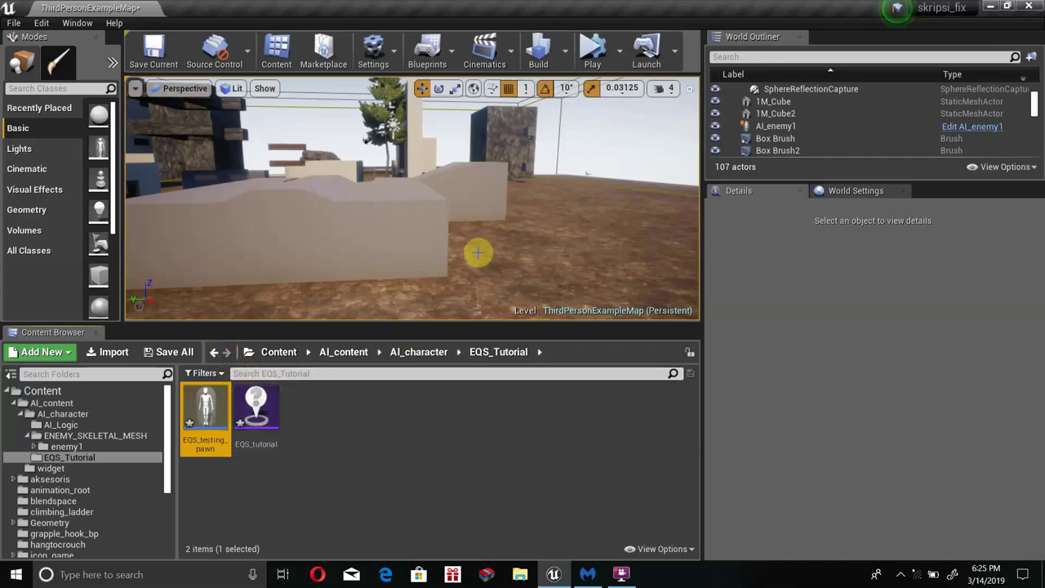
- Lower the view to the ground and drop an EQS_testing_pawn at 924, -566, 130
{"action": "mouse_move", "coordinate": [478, 250]}
{"action": "right_mouse_down"}
{"action": "mouse_move", "coordinate": [397, 206]}
{"action": "mouse_move", "coordinate": [428, 247]}
{"action": "right_mouse_up"}
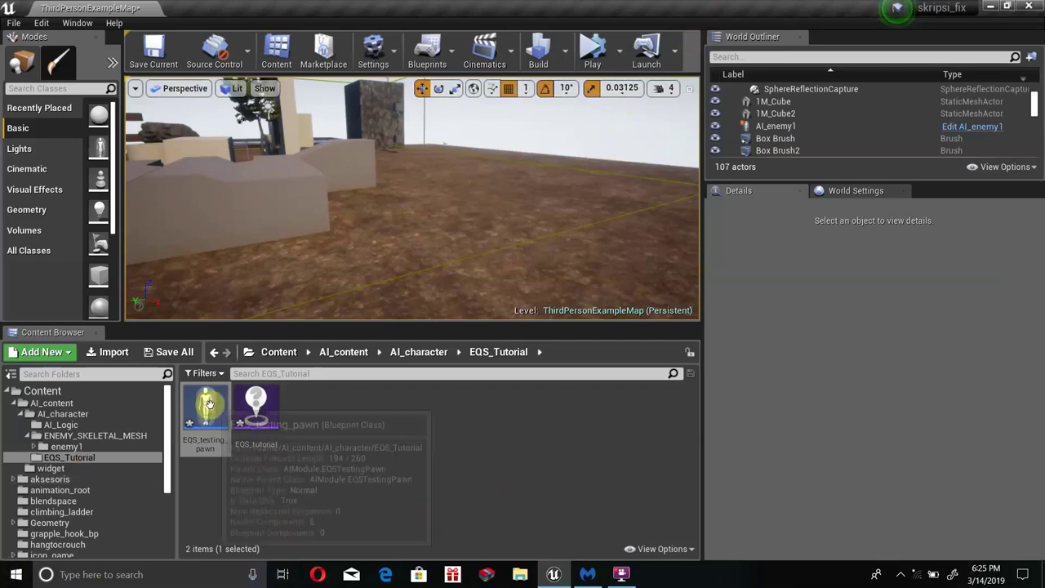
{"action": "left_click", "coordinate": [445, 436]}
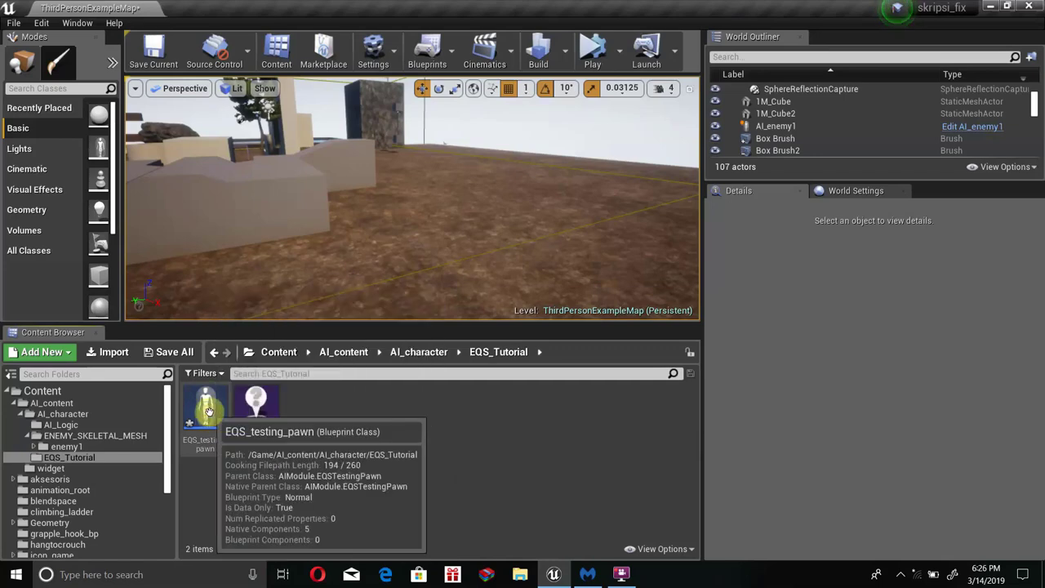
{"action": "left_click_drag", "start_coordinate": [207, 410], "coordinate": [418, 231]}
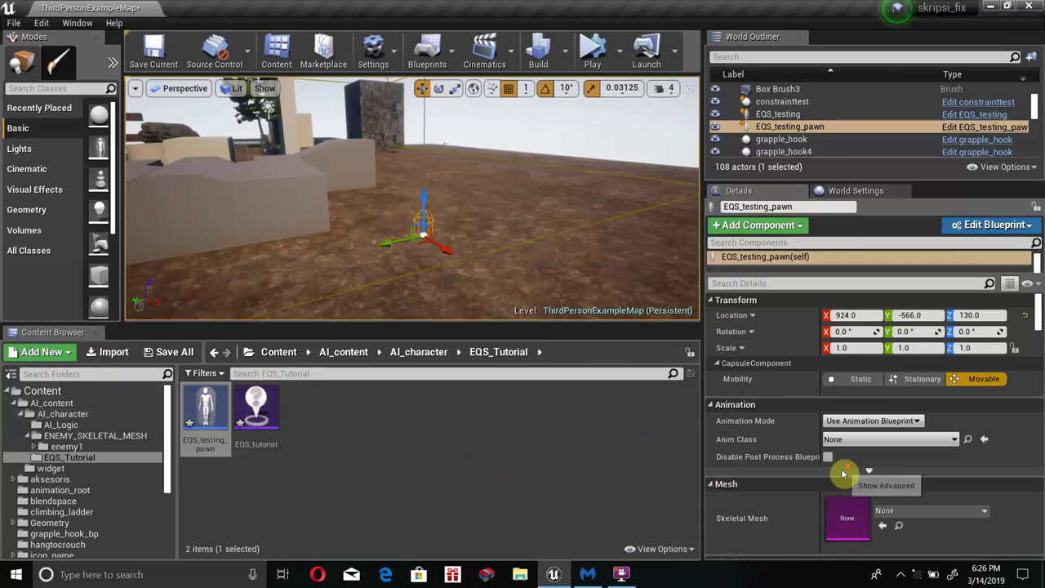
- Set the placed EQS_testing_pawn's Query Template to EQS_tutorial
{"action": "scroll", "coordinate": [841, 490], "scroll_direction": "down", "scroll_amount": 5}
{"action": "scroll", "coordinate": [844, 500], "scroll_direction": "down", "scroll_amount": 5}
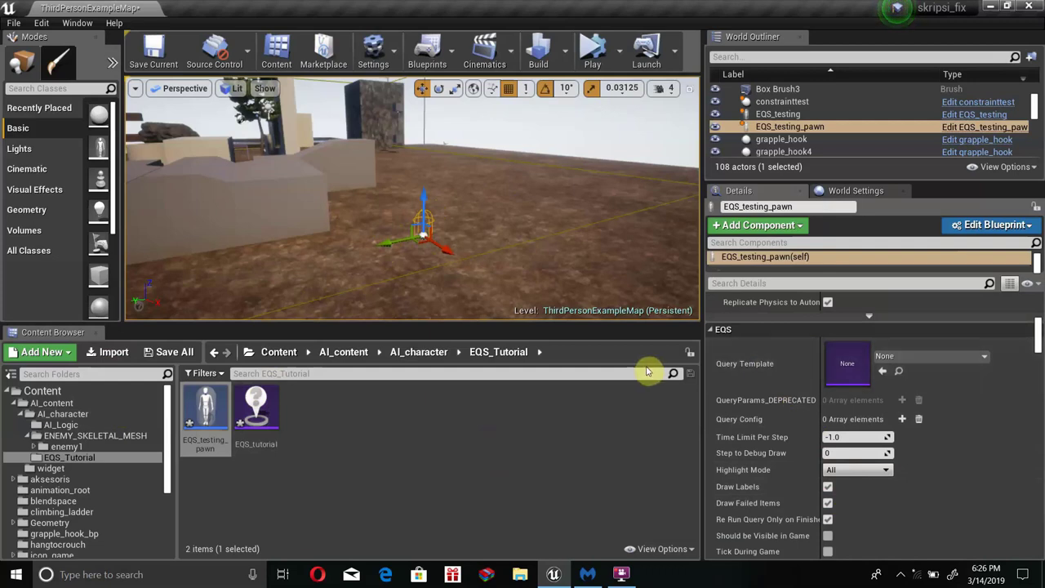
{"action": "left_click_drag", "start_coordinate": [270, 424], "coordinate": [267, 442]}
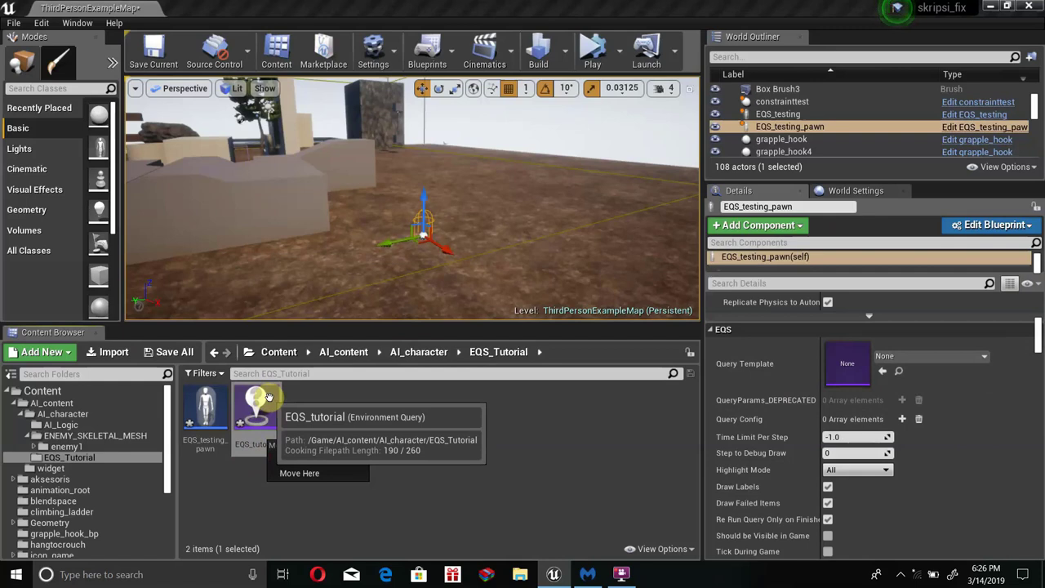
{"action": "left_click", "coordinate": [311, 409]}
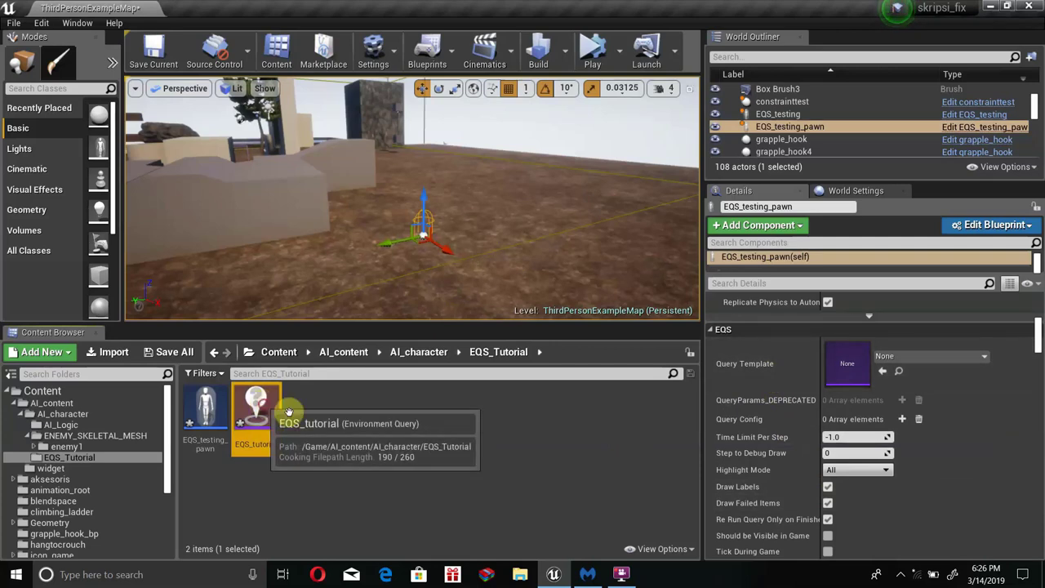
{"action": "mouse_move", "coordinate": [261, 402]}
{"action": "left_mouse_down"}
{"action": "mouse_move", "coordinate": [304, 426]}
{"action": "mouse_move", "coordinate": [880, 369]}
{"action": "left_mouse_up"}
{"action": "left_click", "coordinate": [304, 426]}
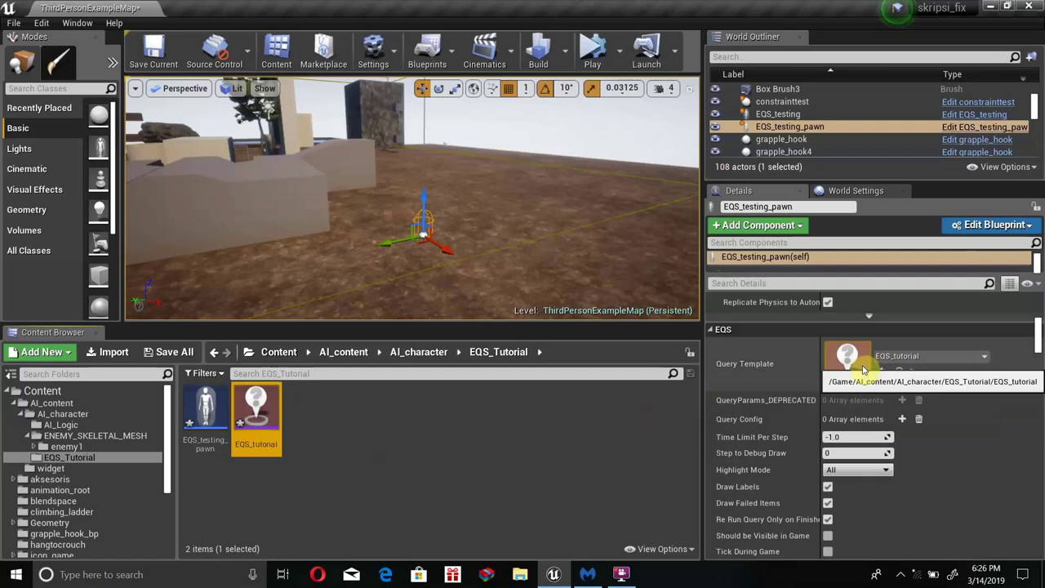
{"action": "mouse_move", "coordinate": [553, 275]}
{"action": "left_mouse_down"}
{"action": "mouse_move", "coordinate": [425, 174]}
{"action": "mouse_move", "coordinate": [426, 161]}
{"action": "left_mouse_up"}
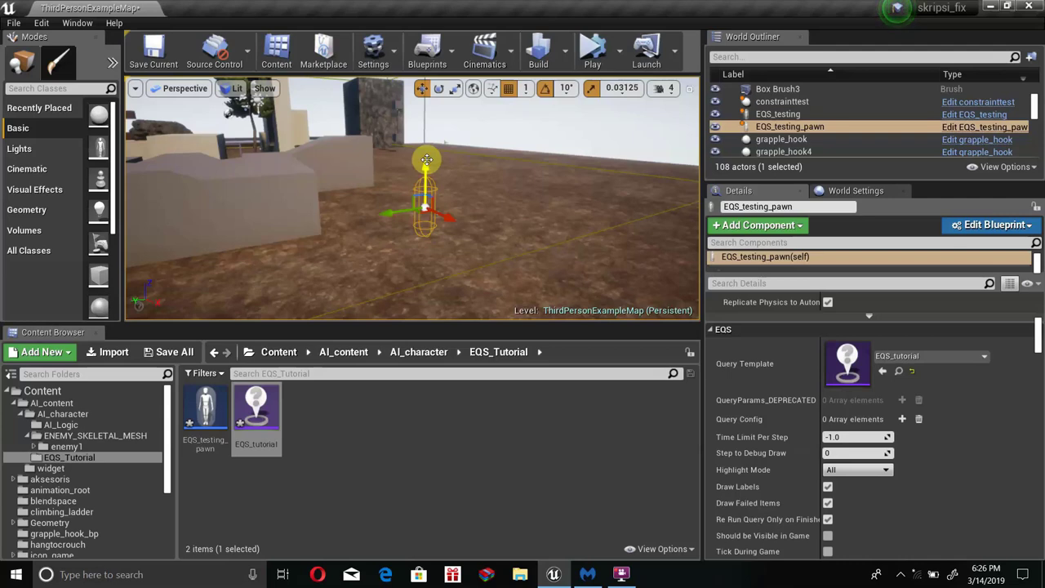
{"action": "left_click", "coordinate": [374, 425]}
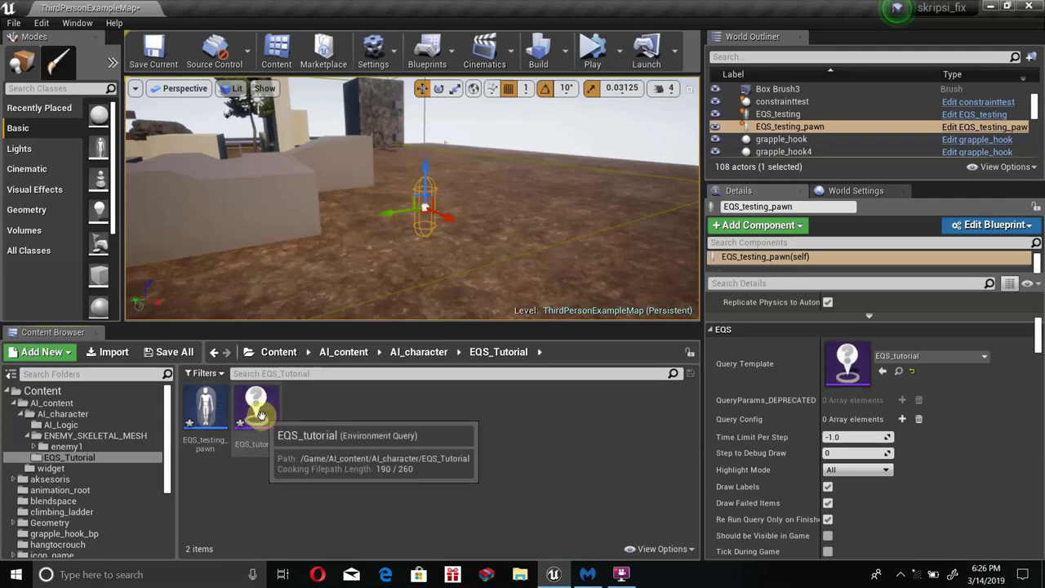
- In EQS_tutorial, attach a Points: Donut generator under ROOT and view its points around the pawn
{"action": "double_click", "coordinate": [260, 416]}
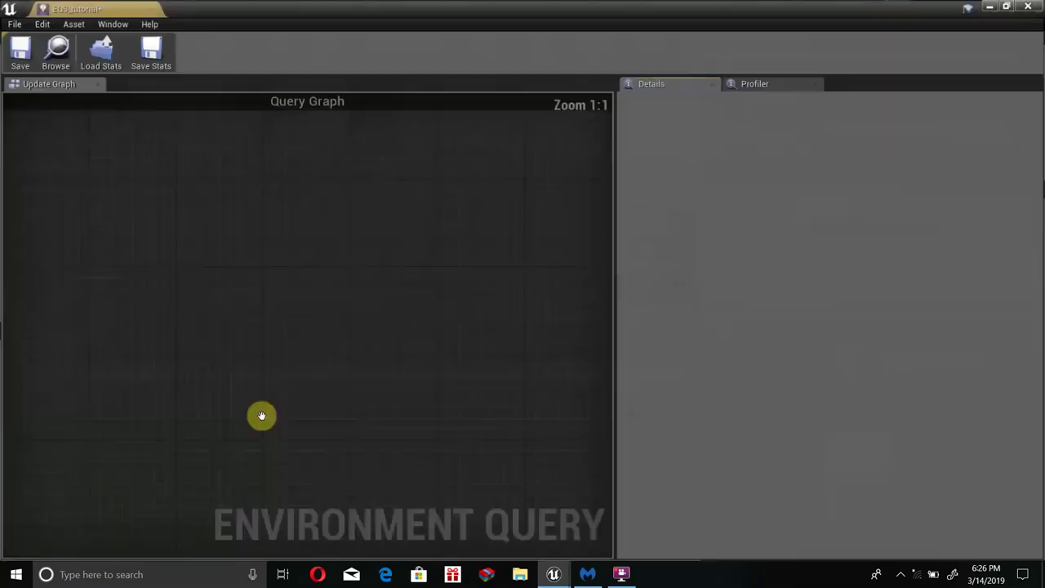
{"action": "right_click_drag", "start_coordinate": [350, 420], "coordinate": [327, 209]}
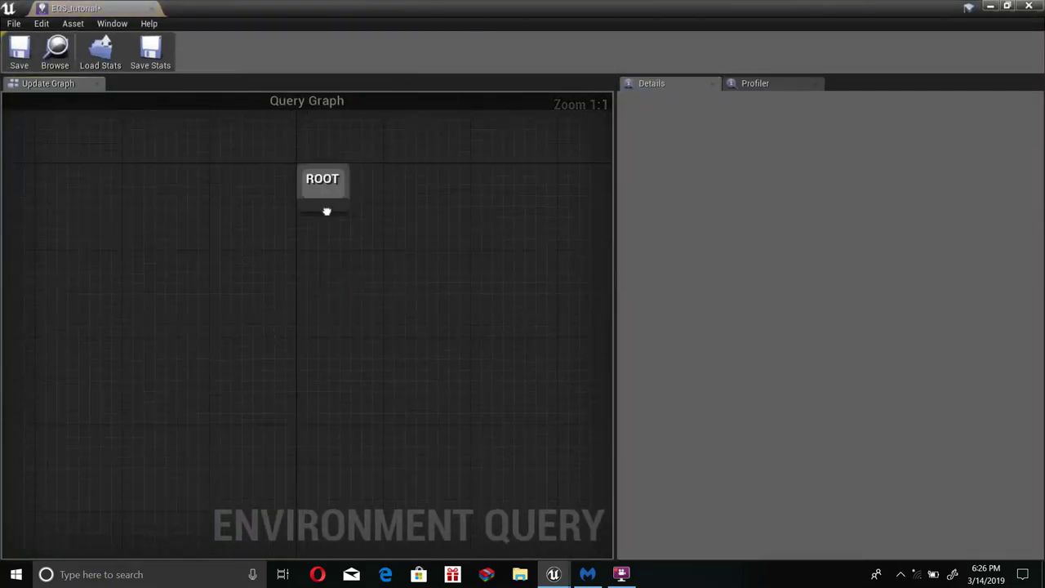
{"action": "left_click_drag", "start_coordinate": [319, 201], "coordinate": [330, 343]}
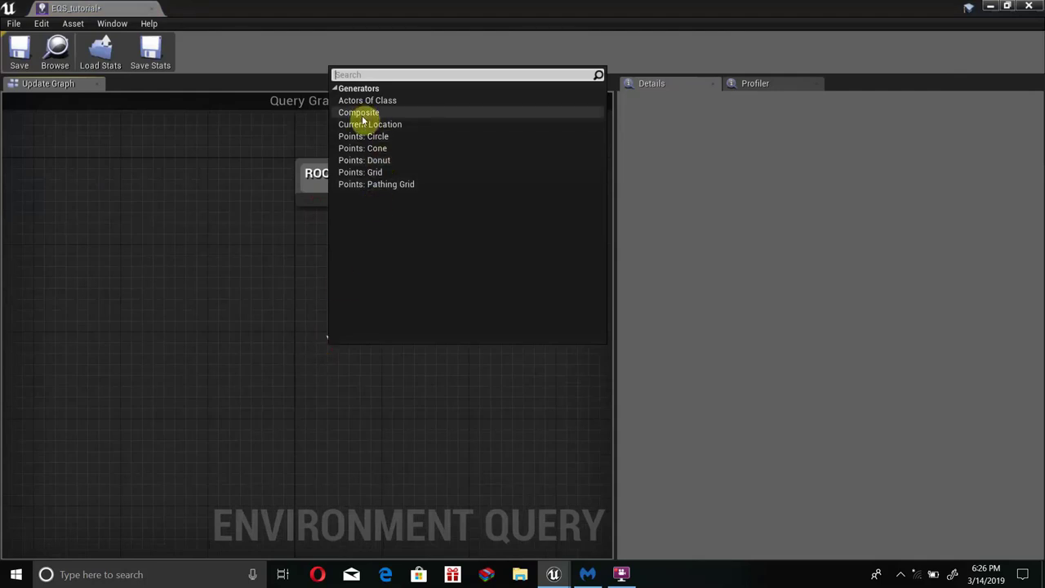
{"action": "left_click", "coordinate": [365, 161]}
{"action": "left_click_drag", "start_coordinate": [442, 387], "coordinate": [351, 390]}
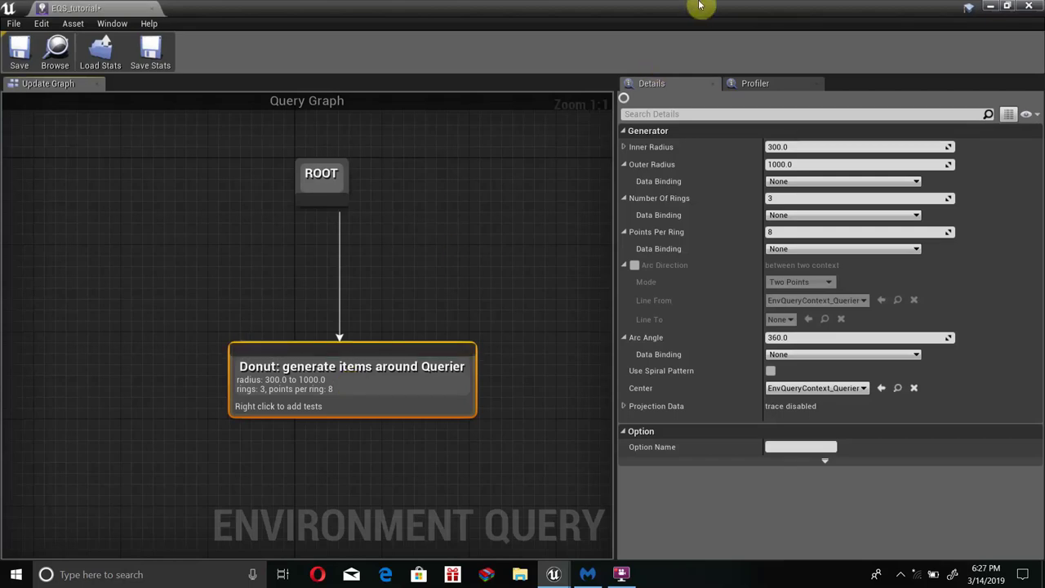
{"action": "left_click_drag", "start_coordinate": [695, 4], "coordinate": [754, 325]}
{"action": "right_click_drag", "start_coordinate": [477, 235], "coordinate": [491, 218]}
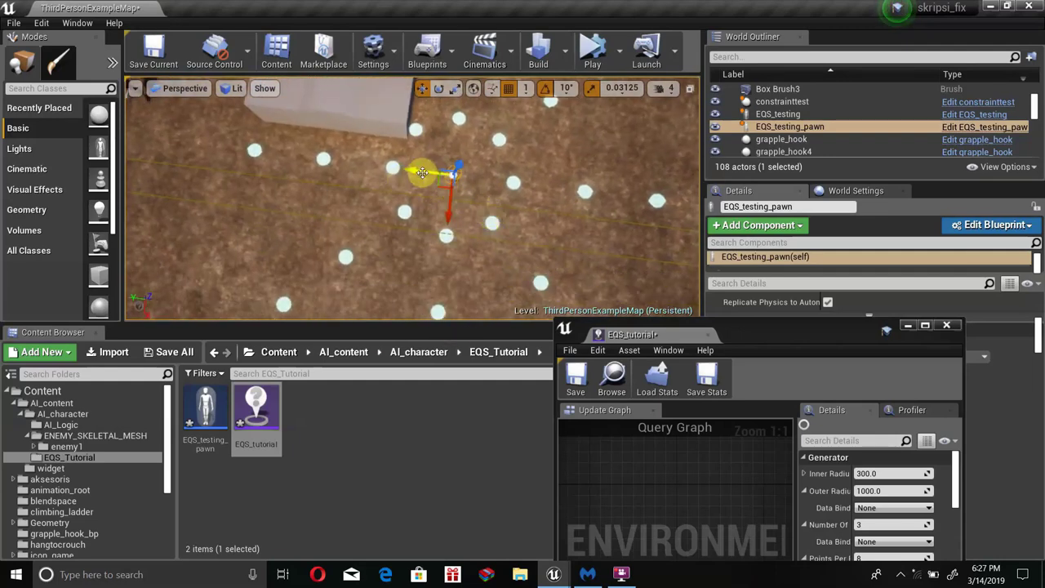
- Nudge the test pawn and arrange the query editor so ROOT, Donut node and points show
{"action": "mouse_move", "coordinate": [422, 172]}
{"action": "left_mouse_down"}
{"action": "mouse_move", "coordinate": [379, 166]}
{"action": "mouse_move", "coordinate": [453, 170]}
{"action": "mouse_move", "coordinate": [395, 161]}
{"action": "left_mouse_up"}
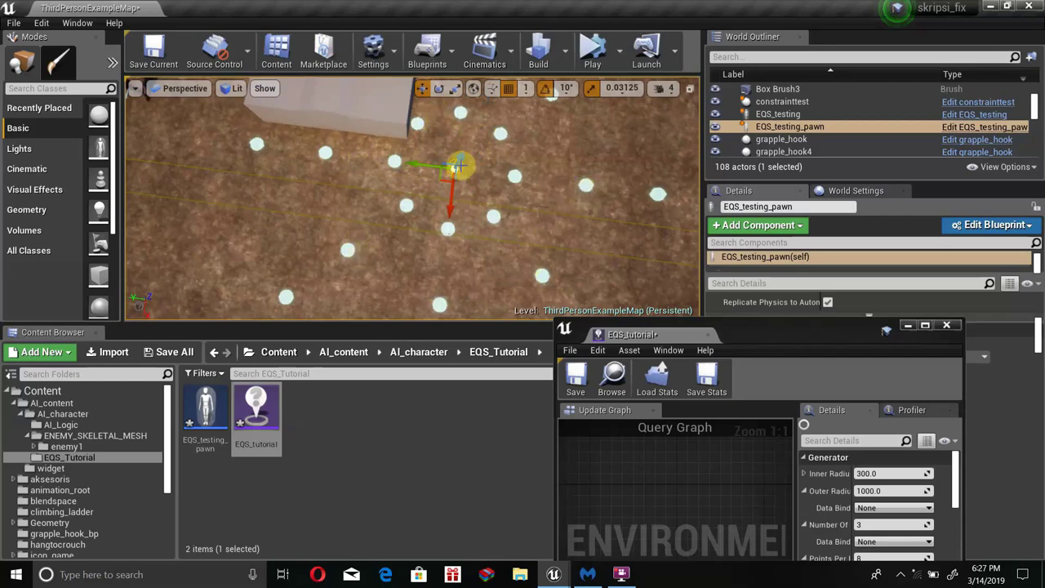
{"action": "key", "text": "Up"}
{"action": "key", "text": "Up"}
{"action": "key", "text": "Up"}
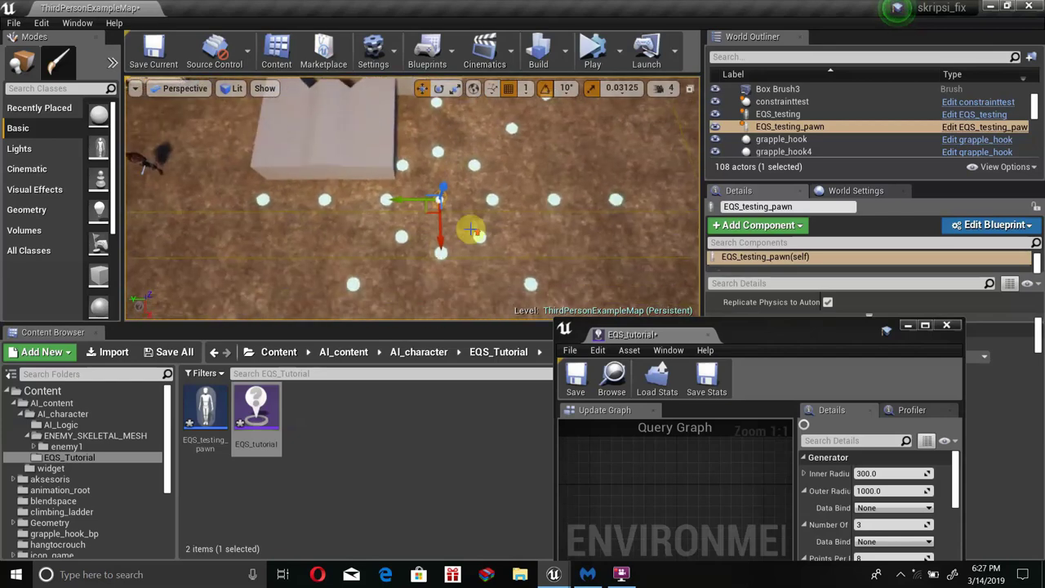
{"action": "key", "text": "Up"}
{"action": "left_click_drag", "start_coordinate": [776, 334], "coordinate": [754, 226]}
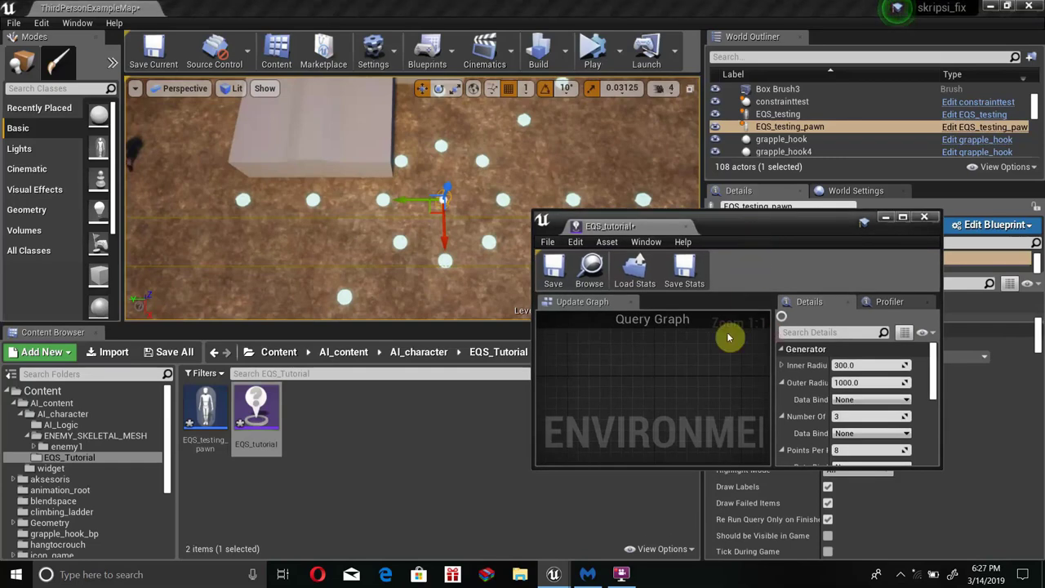
{"action": "scroll", "coordinate": [711, 351], "scroll_direction": "down", "scroll_amount": 4}
{"action": "scroll", "coordinate": [673, 347], "scroll_direction": "up", "scroll_amount": 4}
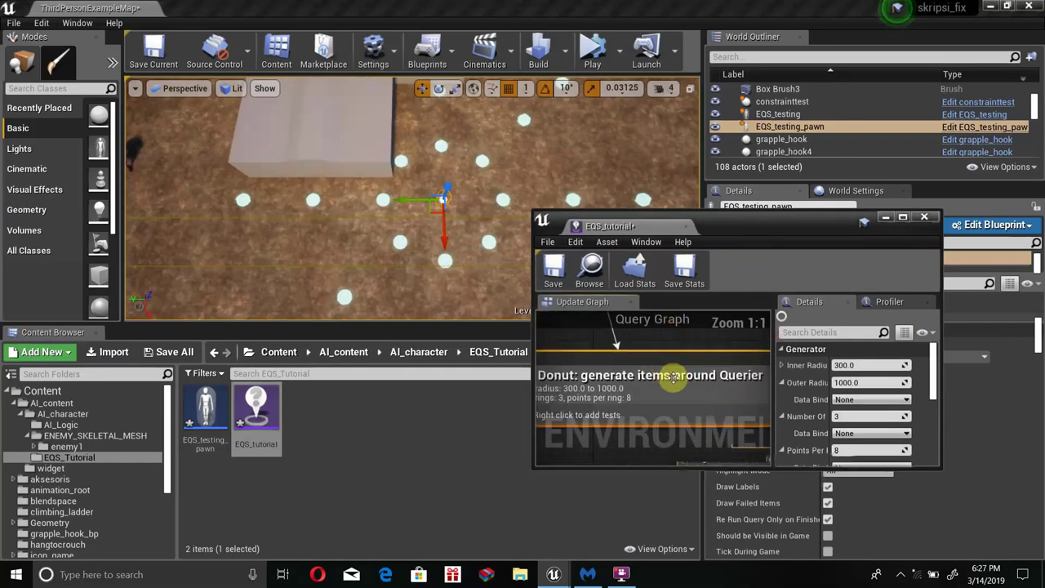
{"action": "left_click", "coordinate": [902, 216]}
{"action": "right_click_drag", "start_coordinate": [353, 279], "coordinate": [504, 437]}
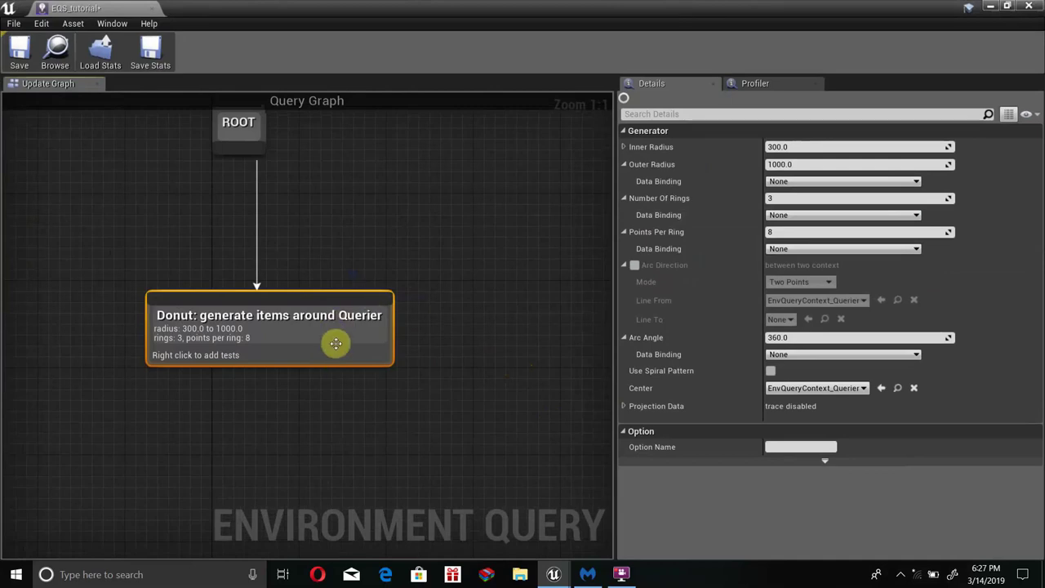
{"action": "left_click_drag", "start_coordinate": [340, 343], "coordinate": [309, 342]}
{"action": "right_click_drag", "start_coordinate": [338, 233], "coordinate": [346, 288]}
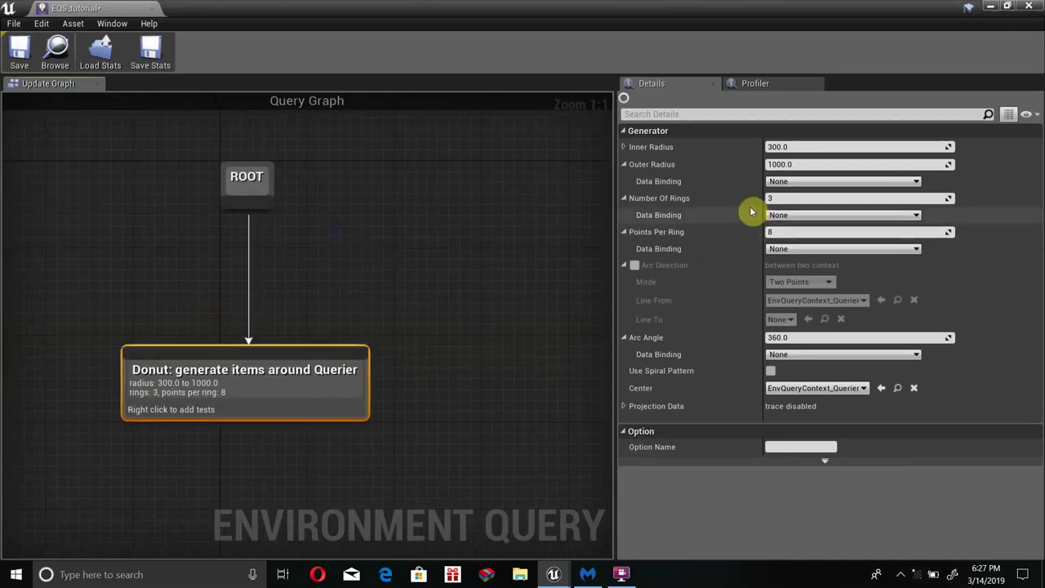
{"action": "left_click_drag", "start_coordinate": [571, 8], "coordinate": [739, 122]}
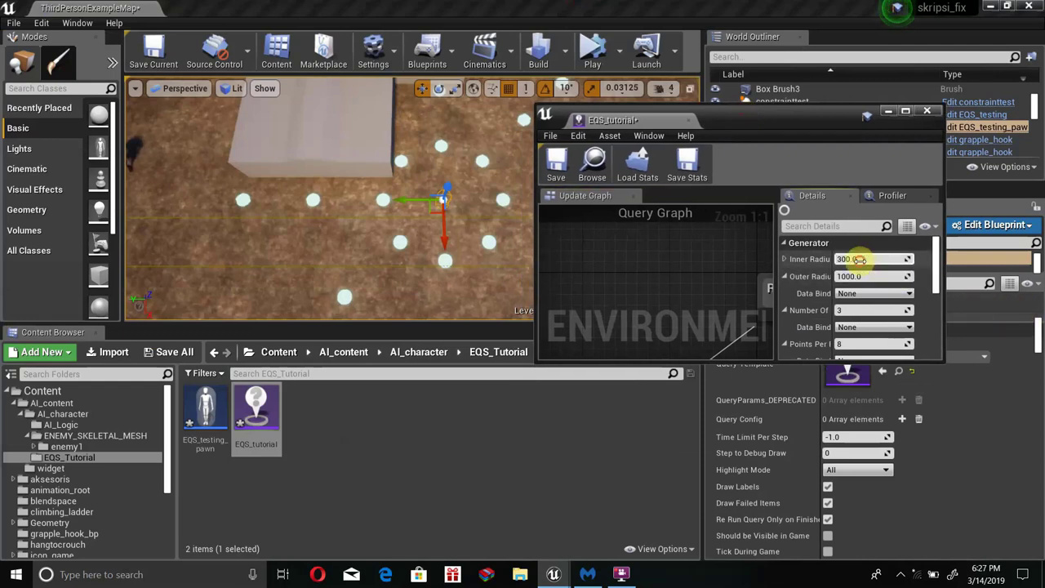
- Raise the Donut's Inner Radius to about 377.93 and Number Of Rings to 5
{"action": "left_click_drag", "start_coordinate": [875, 260], "coordinate": [911, 260]}
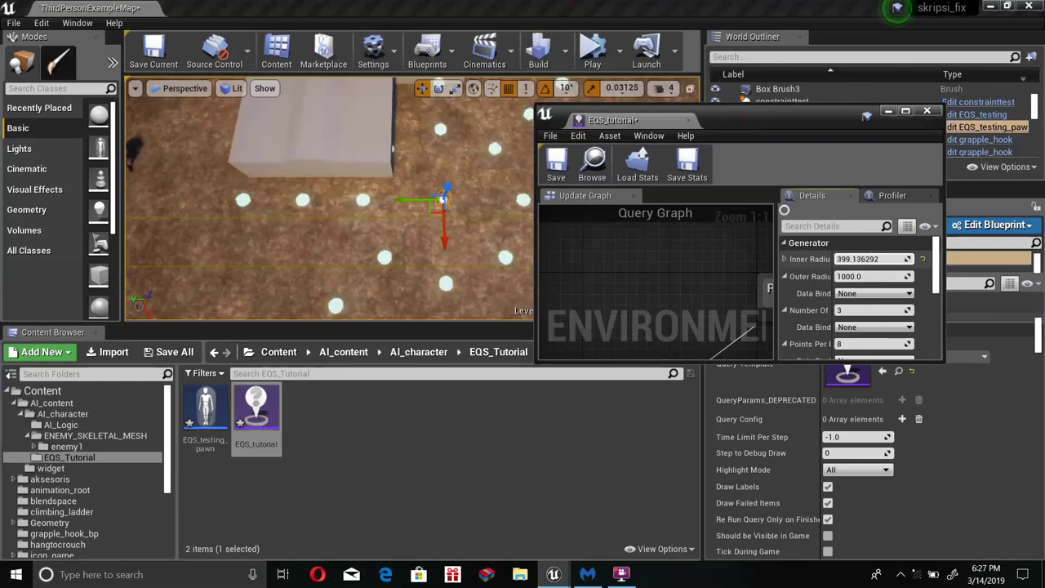
{"action": "scroll", "coordinate": [867, 286], "scroll_direction": "down", "scroll_amount": 1}
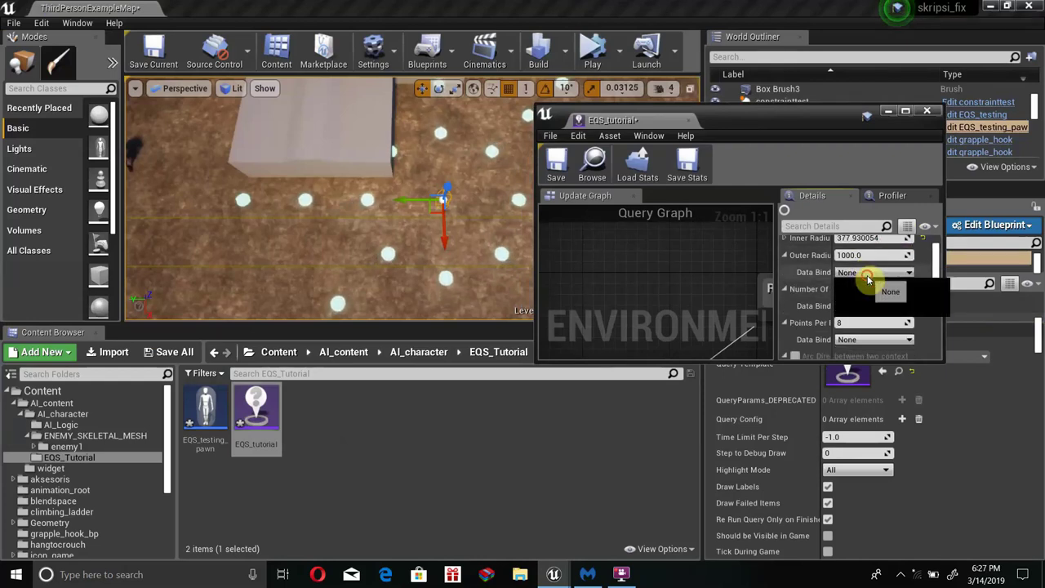
{"action": "left_click", "coordinate": [866, 272]}
{"action": "left_click", "coordinate": [864, 277]}
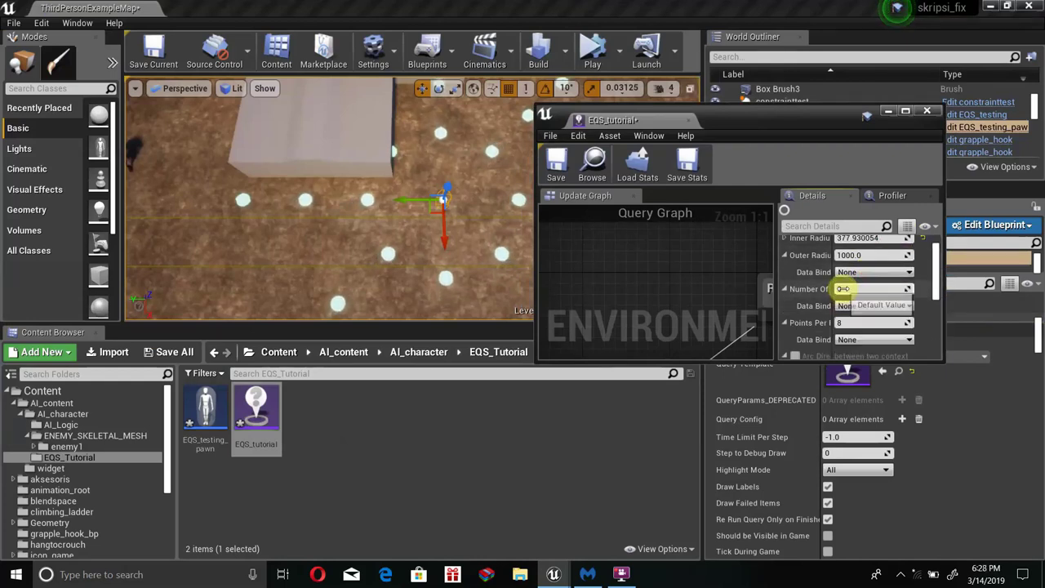
{"action": "left_click_drag", "start_coordinate": [870, 289], "coordinate": [886, 289]}
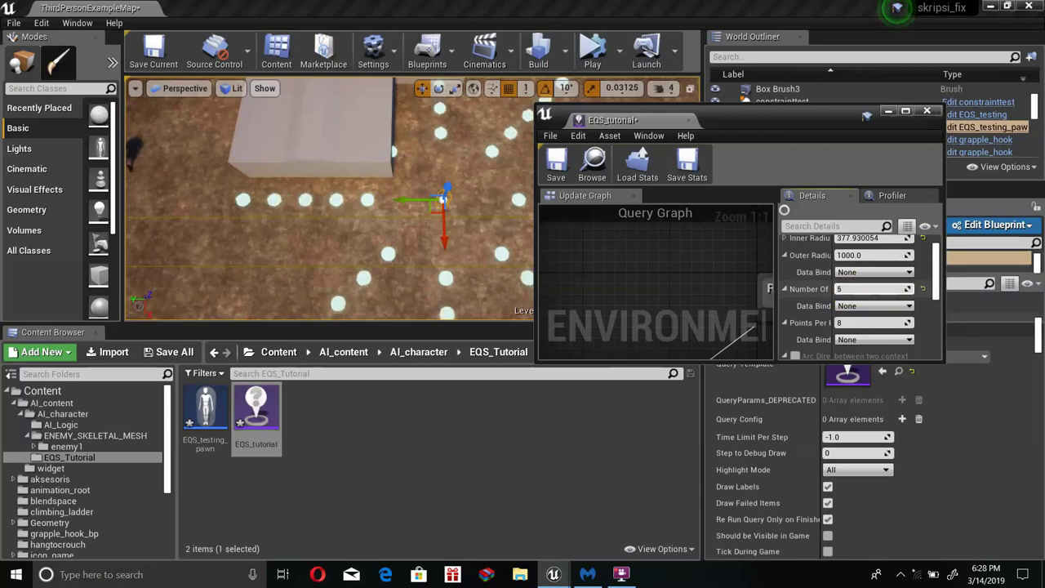
{"action": "left_click", "coordinate": [851, 307]}
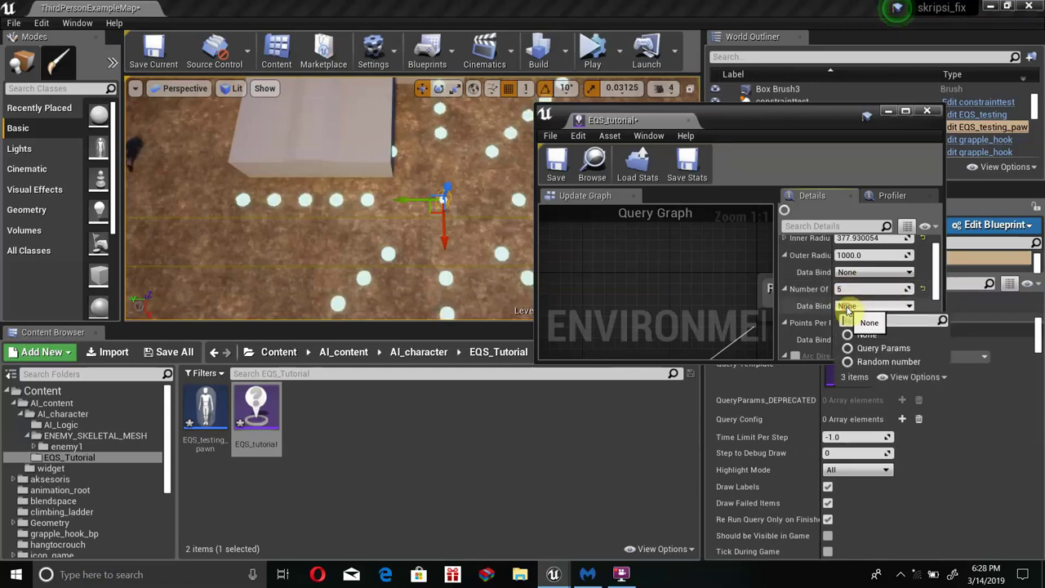
{"action": "left_click", "coordinate": [850, 309]}
{"action": "left_click", "coordinate": [911, 111]}
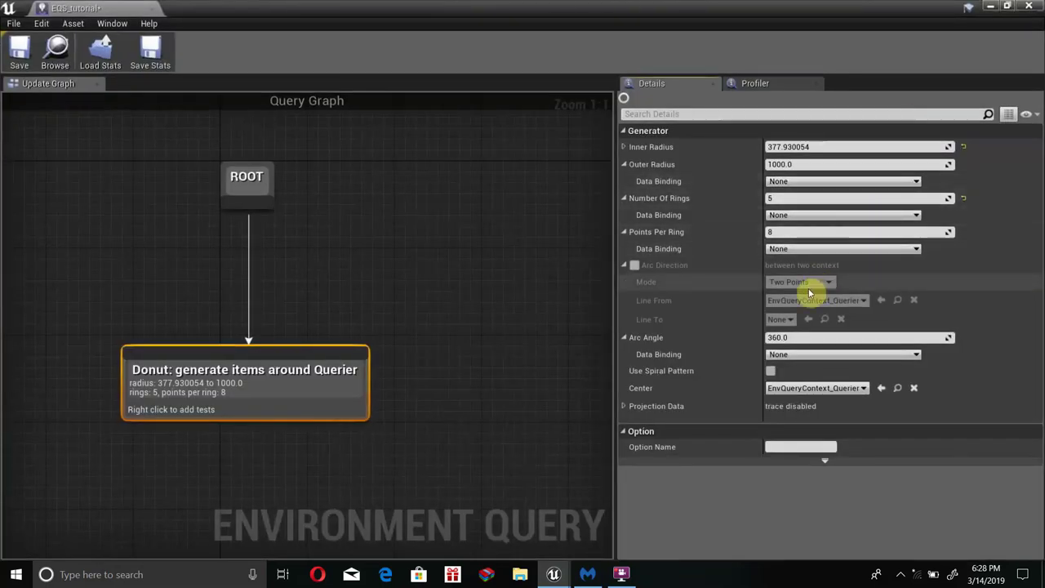
- Increase the Donut's Inner Radius further, to about 384.2
{"action": "left_click", "coordinate": [790, 356]}
{"action": "left_click", "coordinate": [735, 356]}
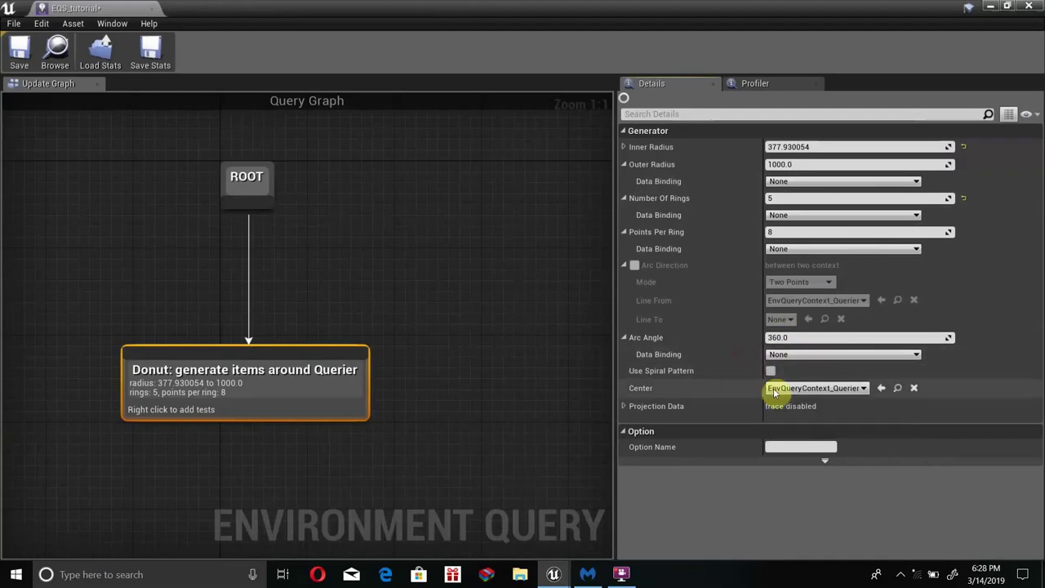
{"action": "left_click_drag", "start_coordinate": [553, 5], "coordinate": [831, 219]}
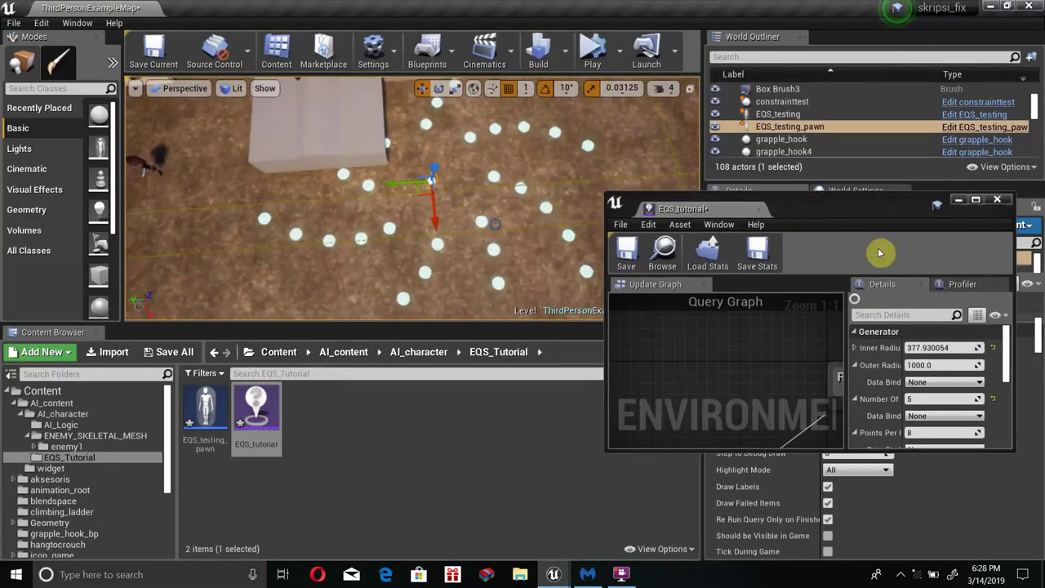
{"action": "left_click_drag", "start_coordinate": [931, 348], "coordinate": [951, 348]}
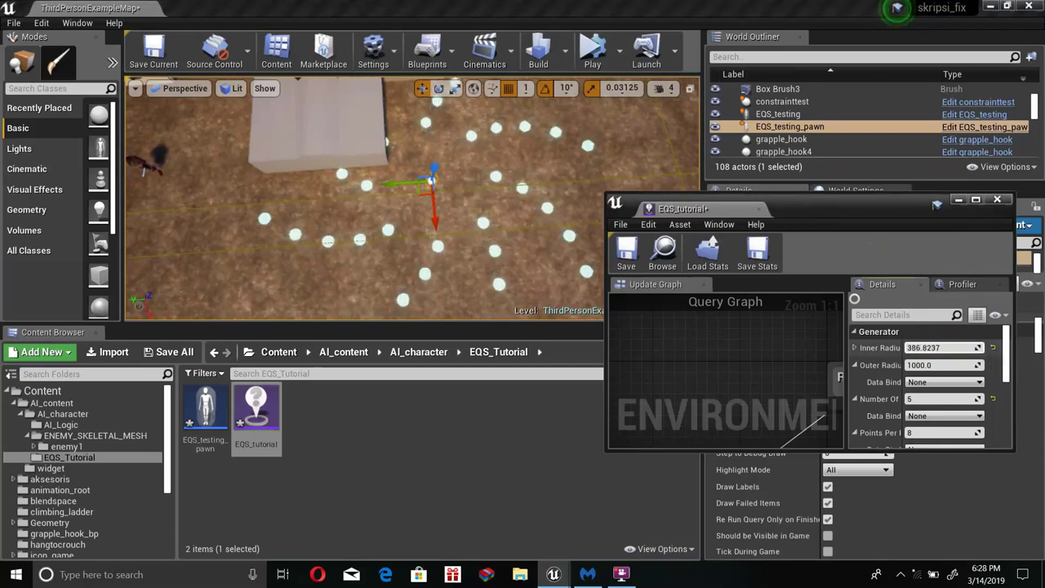
- Review the data bindings for rings, points per ring and Arc Angle, leaving them None
{"action": "left_click_drag", "start_coordinate": [908, 208], "coordinate": [884, 154]}
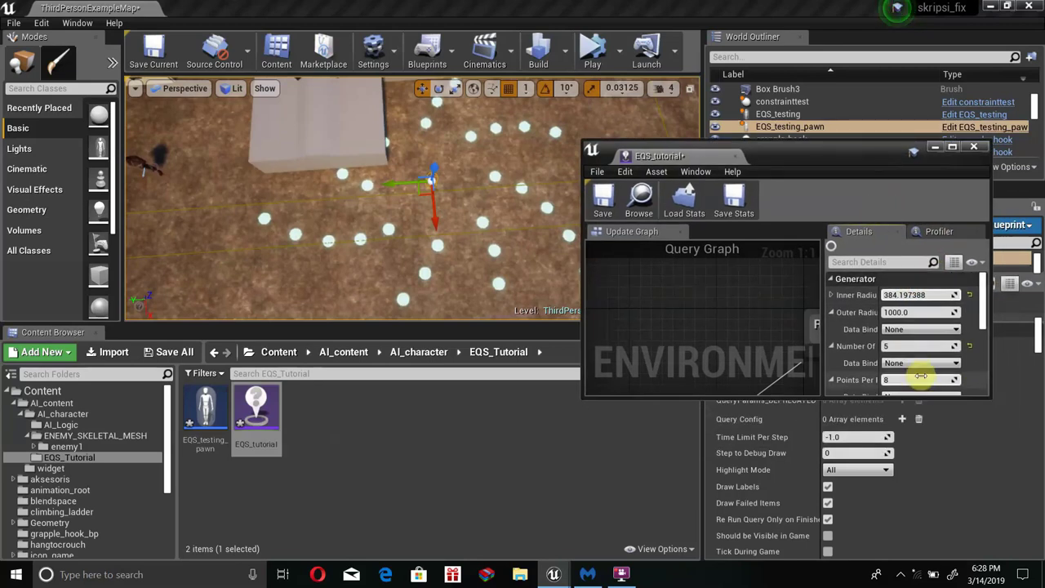
{"action": "scroll", "coordinate": [918, 377], "scroll_direction": "down", "scroll_amount": 2}
{"action": "left_click", "coordinate": [898, 320]}
{"action": "left_click", "coordinate": [898, 331]}
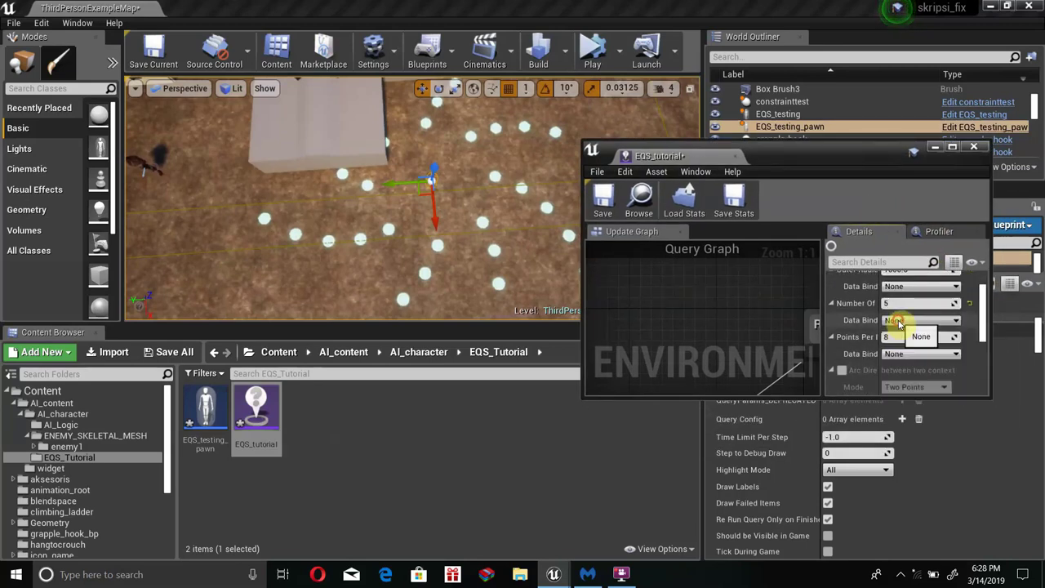
{"action": "scroll", "coordinate": [900, 353], "scroll_direction": "down", "scroll_amount": 1}
{"action": "scroll", "coordinate": [899, 354], "scroll_direction": "down", "scroll_amount": 1}
{"action": "left_click", "coordinate": [903, 310]}
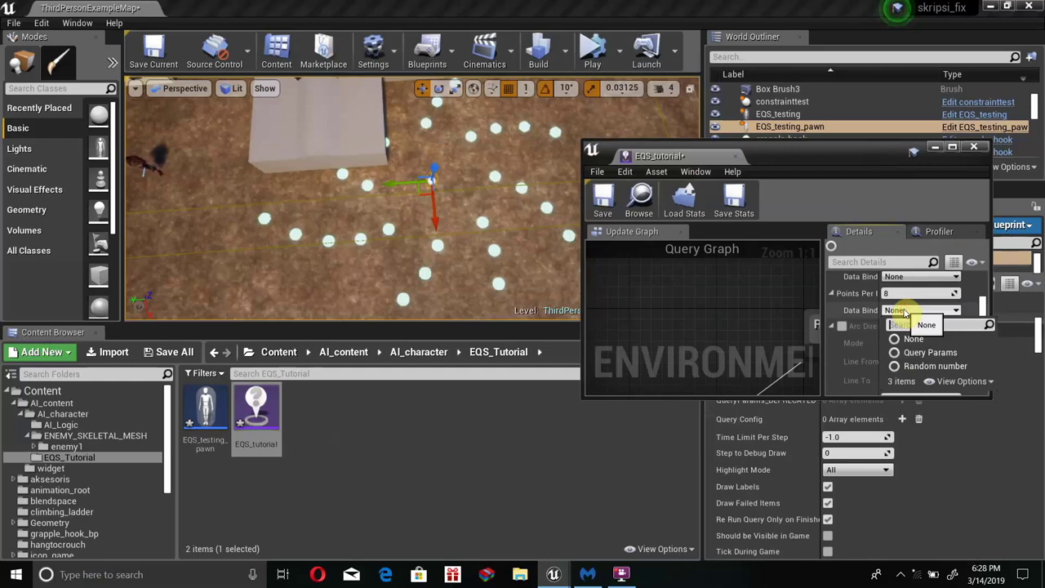
{"action": "left_click", "coordinate": [898, 338]}
{"action": "scroll", "coordinate": [895, 338], "scroll_direction": "down", "scroll_amount": 1}
{"action": "scroll", "coordinate": [898, 326], "scroll_direction": "down", "scroll_amount": 1}
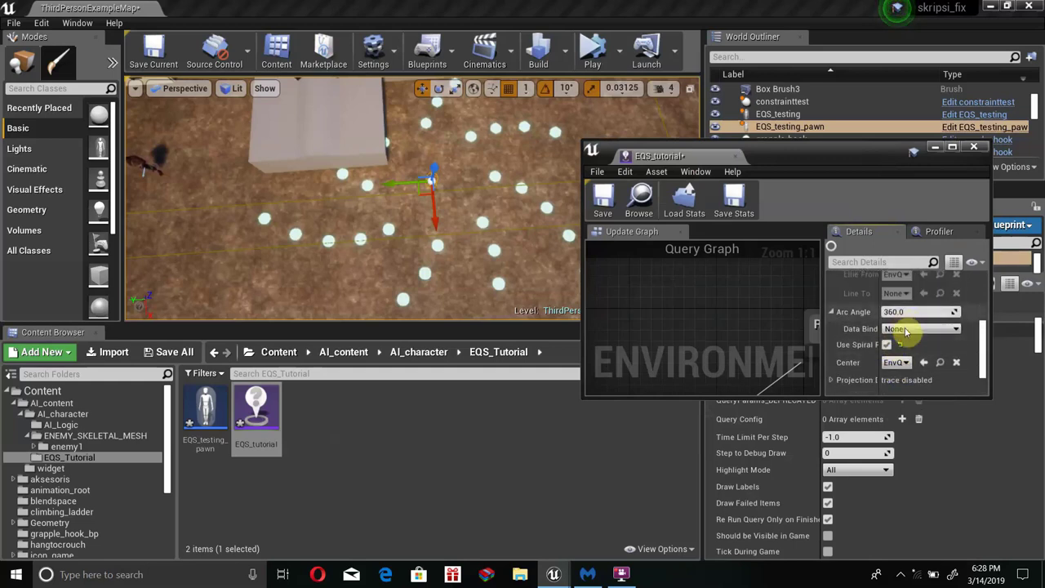
{"action": "left_click", "coordinate": [905, 330]}
{"action": "left_click", "coordinate": [898, 342]}
{"action": "scroll", "coordinate": [879, 337], "scroll_direction": "down", "scroll_amount": 1}
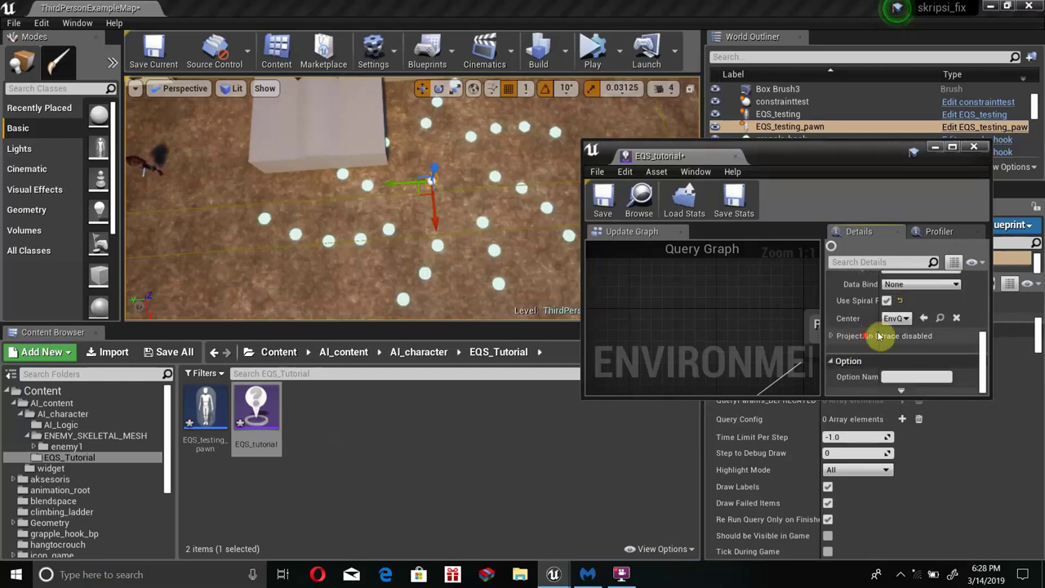
- Keep the Donut Center on the querier and float the query editor over the level
{"action": "left_click", "coordinate": [903, 318]}
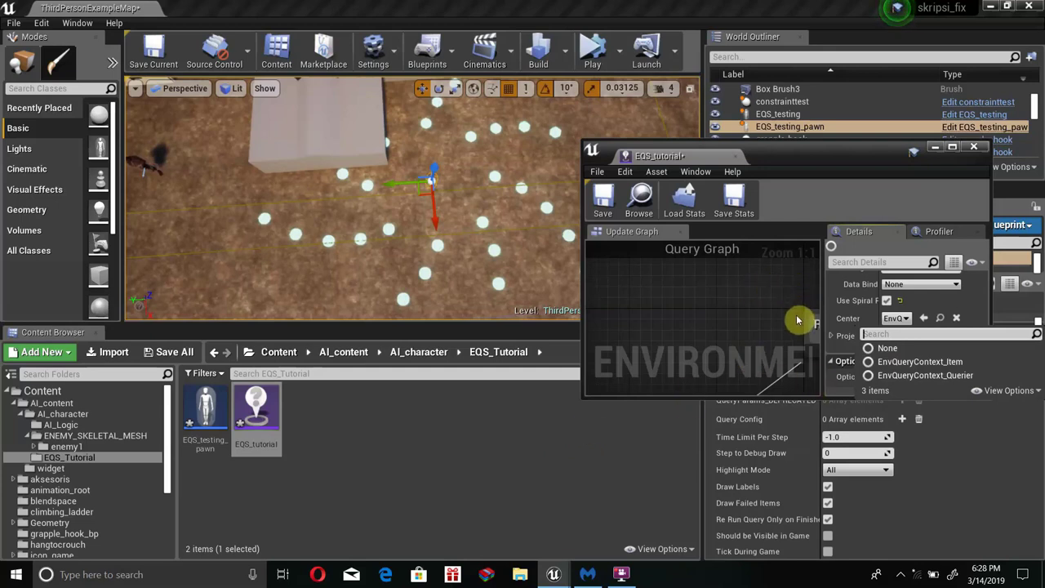
{"action": "left_click", "coordinate": [831, 194]}
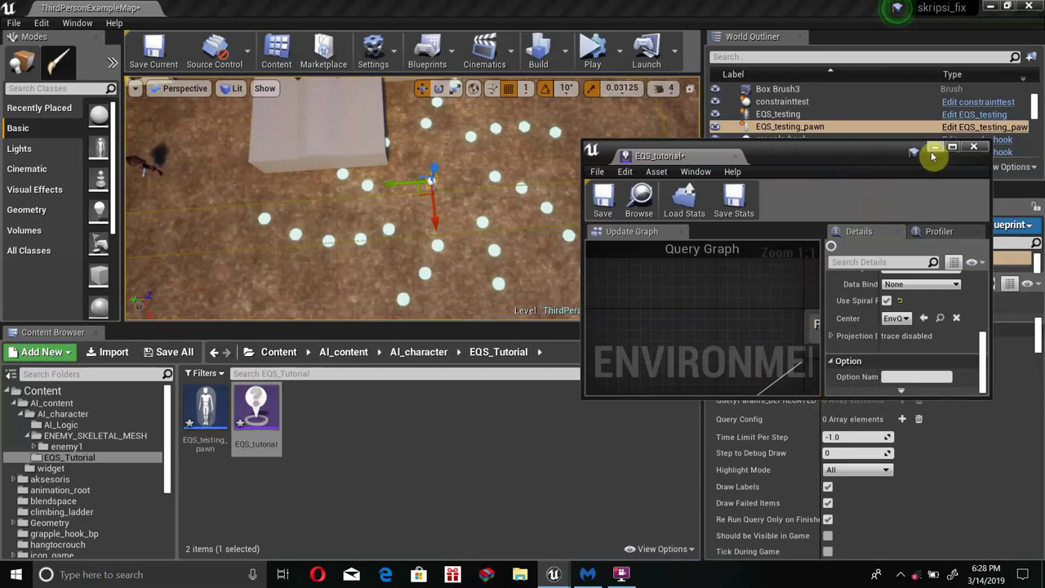
{"action": "left_click", "coordinate": [953, 148]}
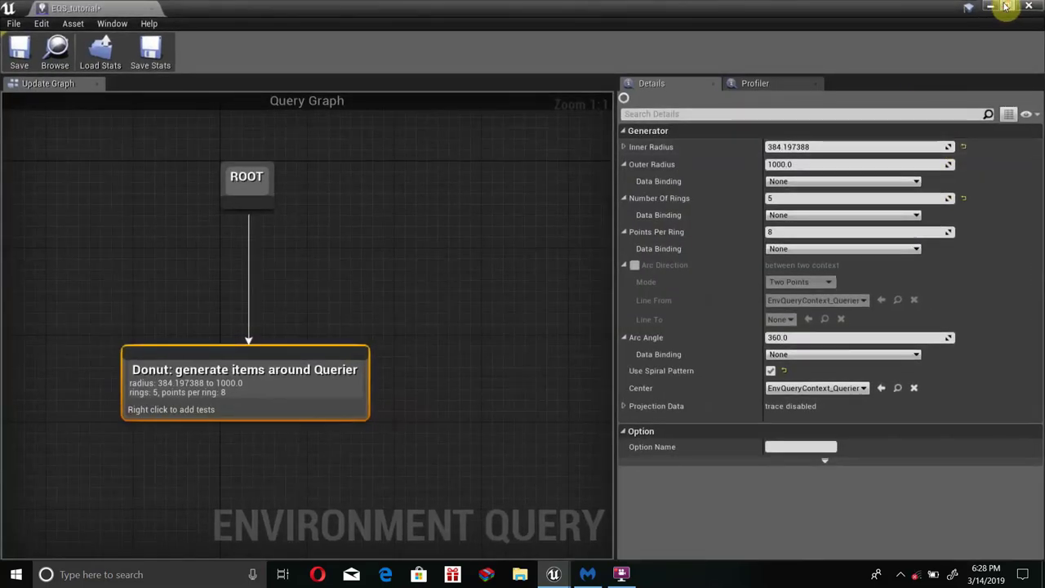
{"action": "left_click", "coordinate": [1007, 7]}
- Zoom the query graph and select the Donut generator node
{"action": "scroll", "coordinate": [896, 349], "scroll_direction": "down", "scroll_amount": 5}
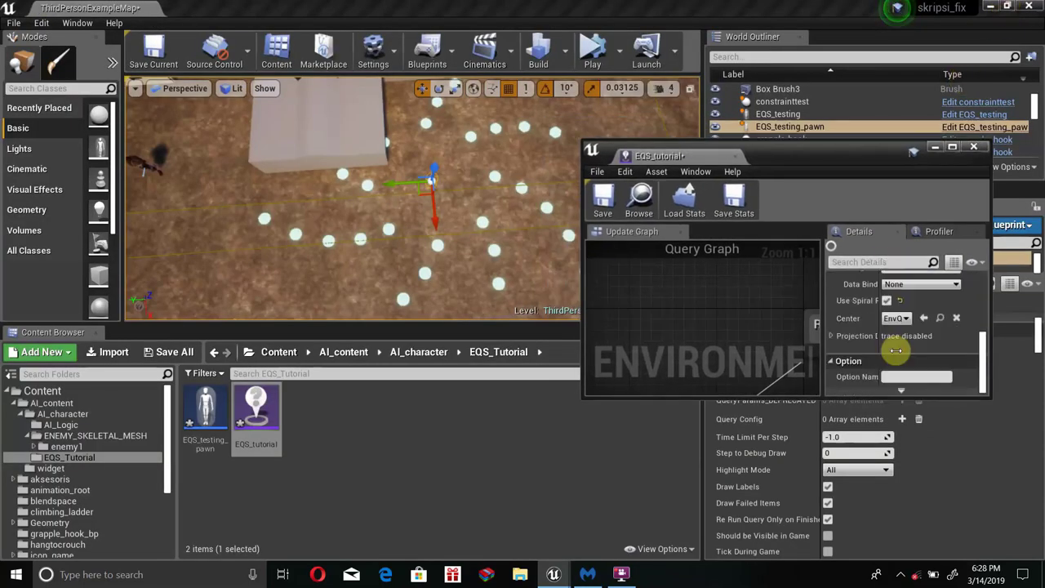
{"action": "scroll", "coordinate": [896, 350], "scroll_direction": "up", "scroll_amount": 3}
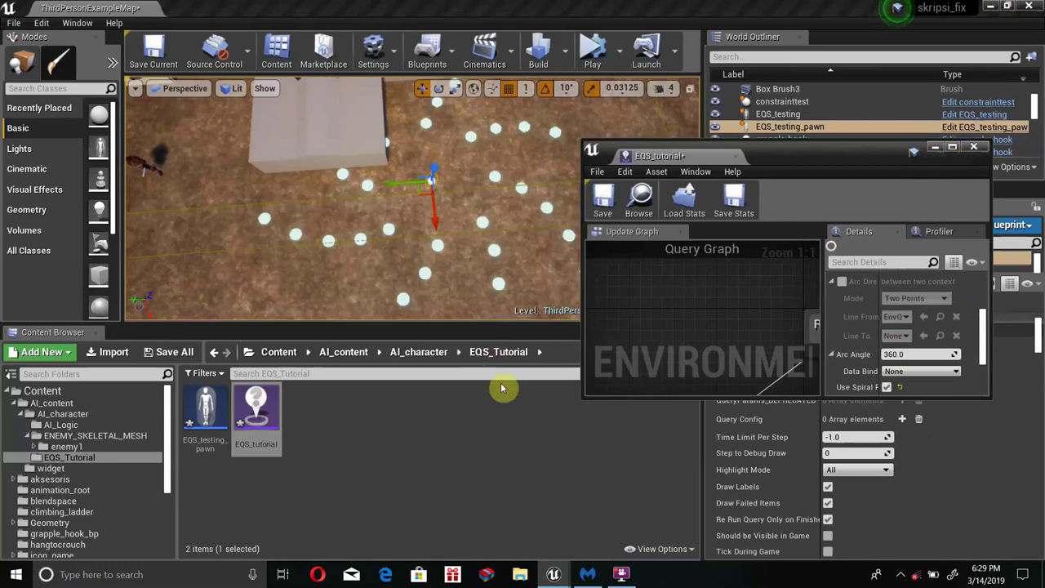
{"action": "scroll", "coordinate": [688, 327], "scroll_direction": "down", "scroll_amount": 5}
{"action": "left_click", "coordinate": [699, 282]}
{"action": "scroll", "coordinate": [712, 287], "scroll_direction": "up", "scroll_amount": 3}
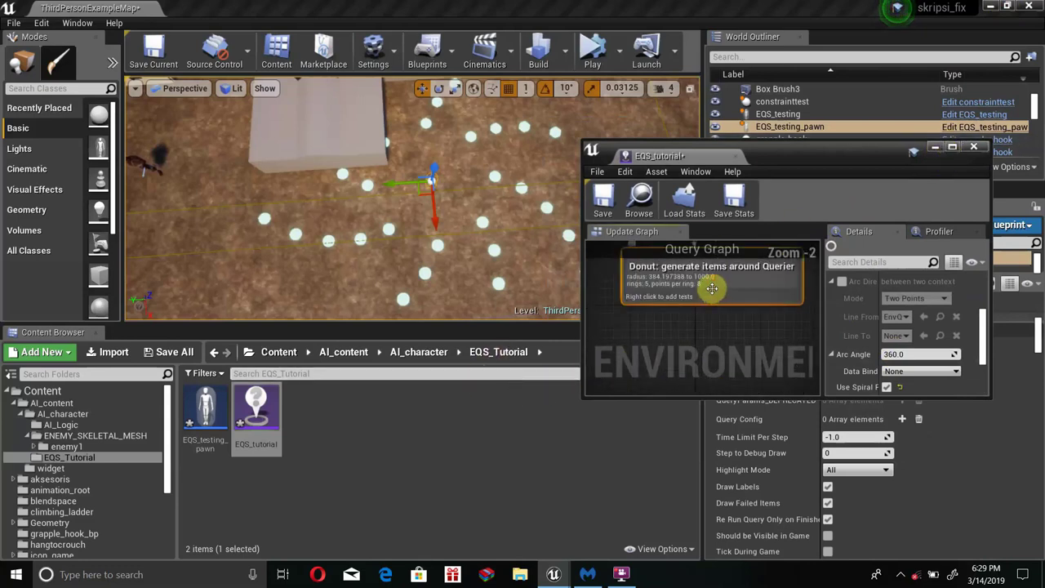
{"action": "left_click", "coordinate": [662, 317]}
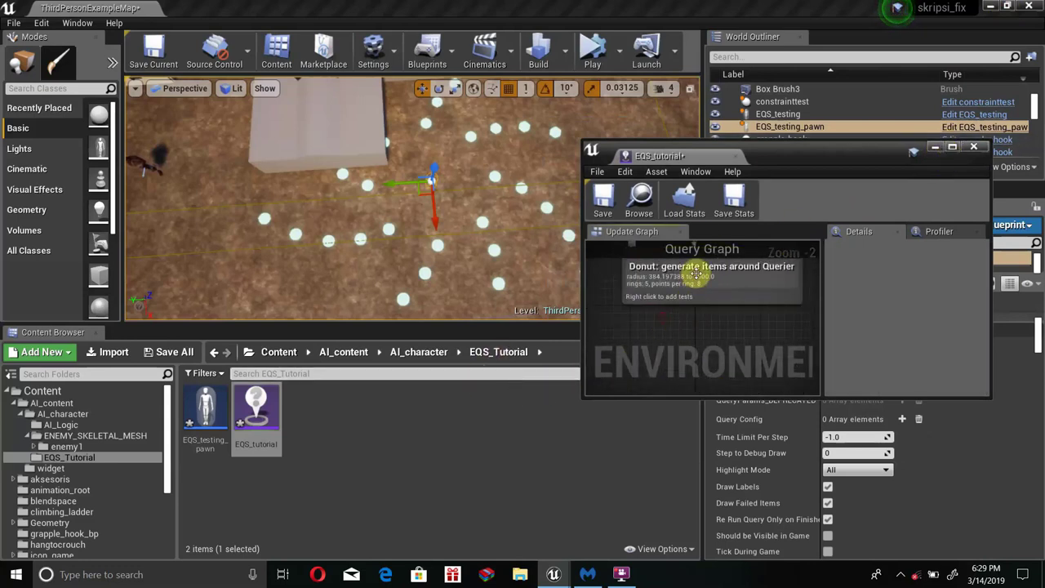
{"action": "right_click", "coordinate": [695, 275]}
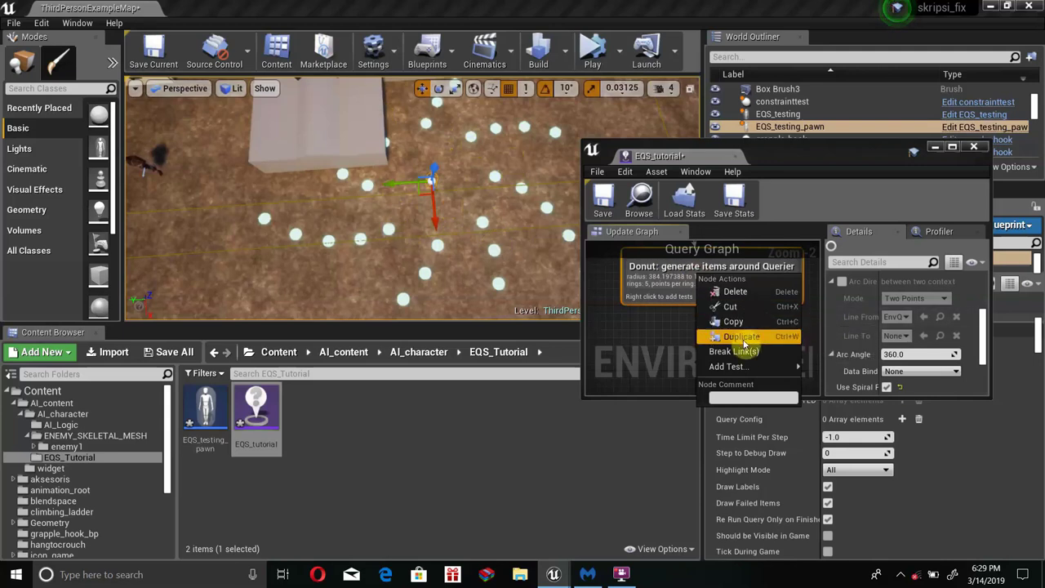
{"action": "left_click", "coordinate": [635, 325]}
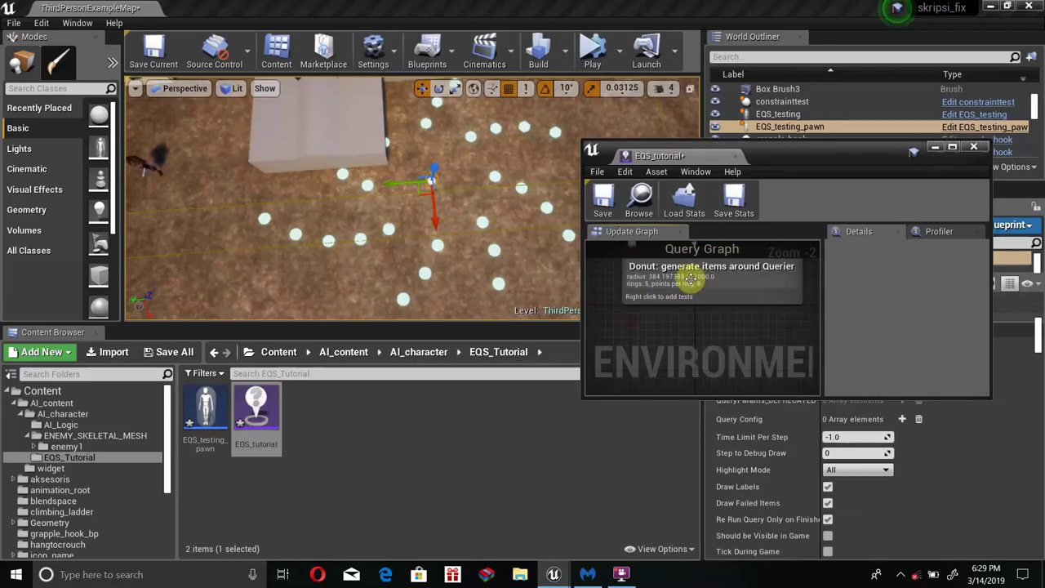
{"action": "right_click", "coordinate": [692, 283]}
{"action": "left_click", "coordinate": [662, 330]}
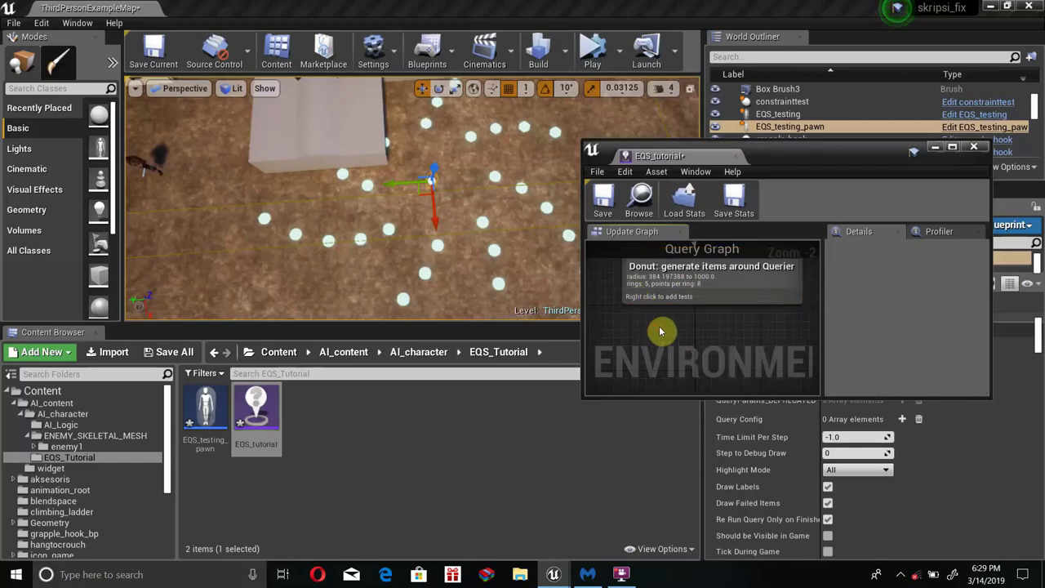
{"action": "left_click", "coordinate": [663, 283]}
- Add a Distance to Querier test to the Donut generator and orbit over the Distance(0) points
{"action": "right_click", "coordinate": [662, 283]}
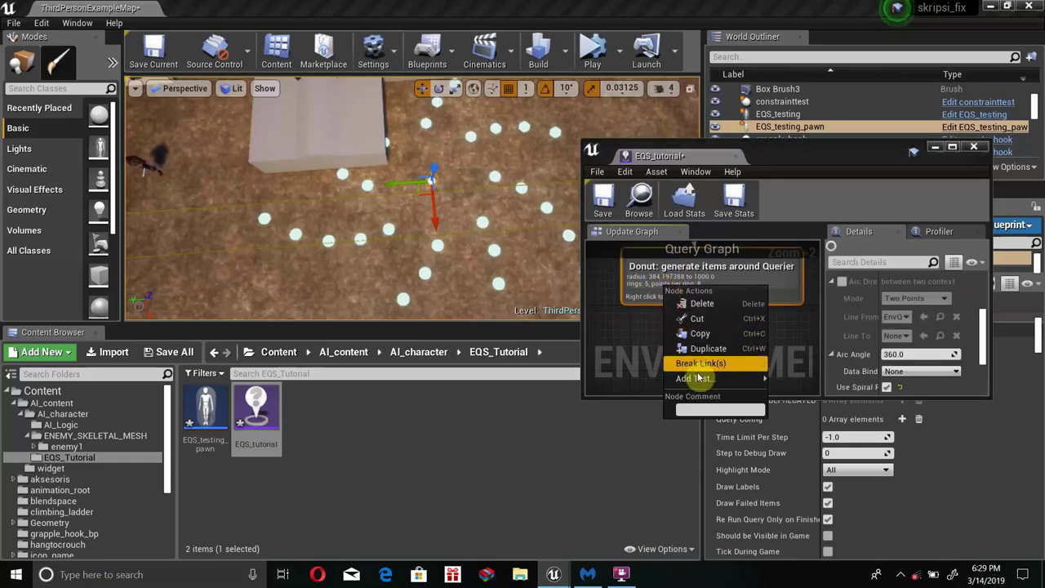
{"action": "mouse_move", "coordinate": [700, 381]}
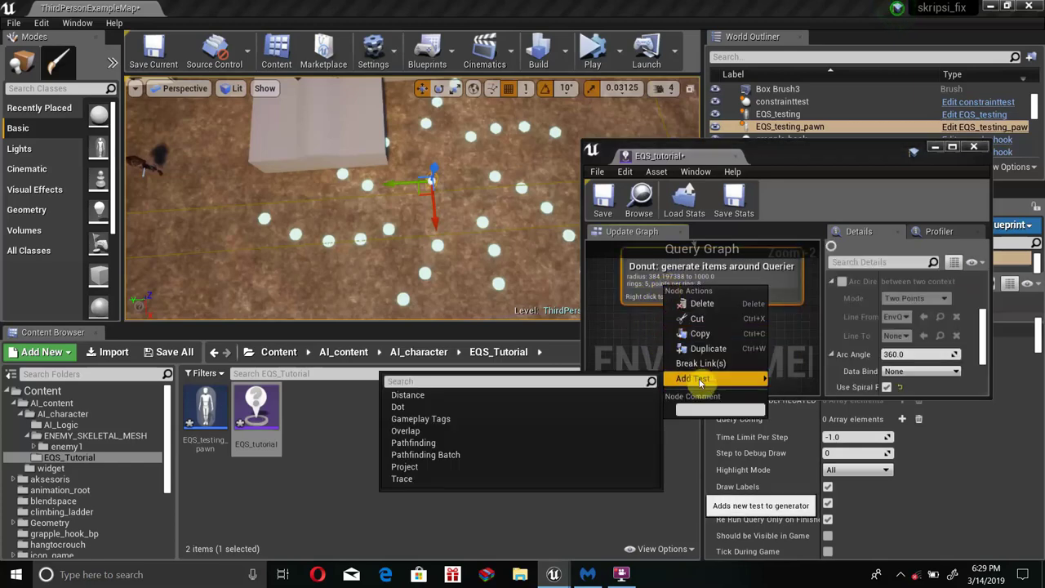
{"action": "left_click", "coordinate": [406, 396]}
{"action": "mouse_move", "coordinate": [450, 205]}
{"action": "right_mouse_down"}
{"action": "mouse_move", "coordinate": [393, 177]}
{"action": "mouse_move", "coordinate": [427, 232]}
{"action": "mouse_move", "coordinate": [385, 154]}
{"action": "right_mouse_up"}
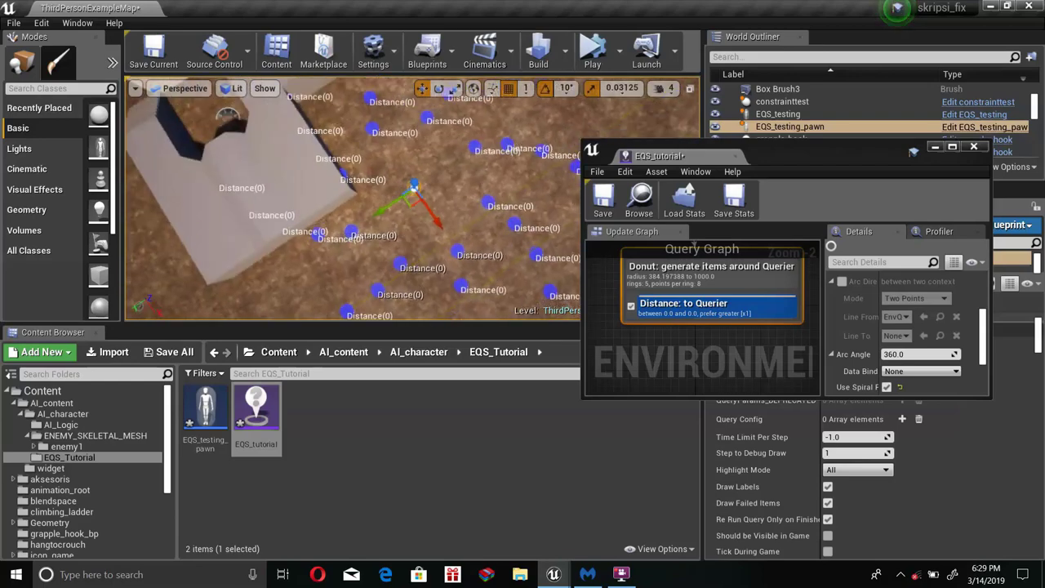
{"action": "right_click_drag", "start_coordinate": [385, 154], "coordinate": [360, 238]}
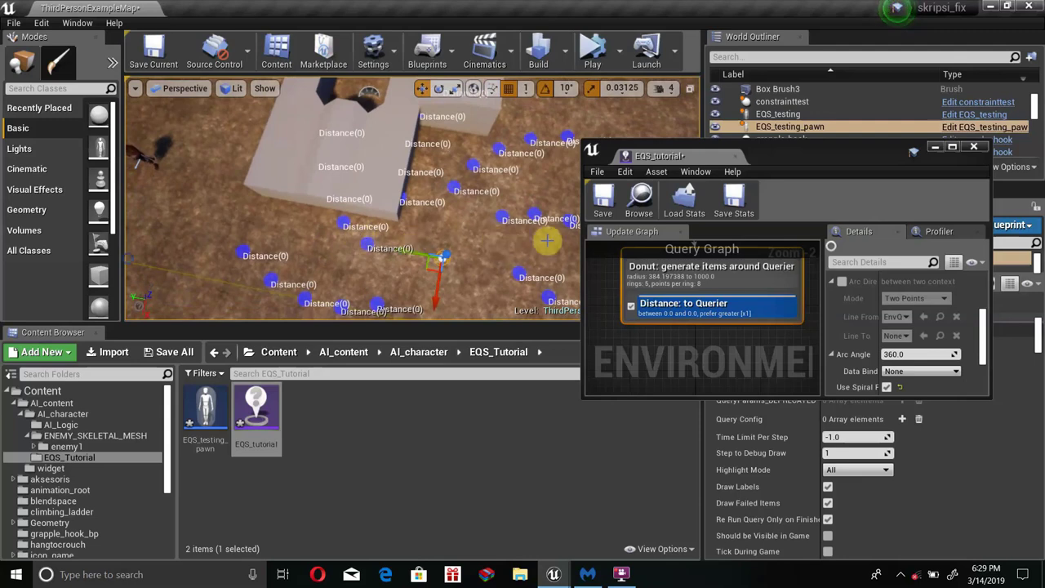
- Maximize the query editor and set the Distance test's Float Value Max to 1000
{"action": "left_click", "coordinate": [699, 303]}
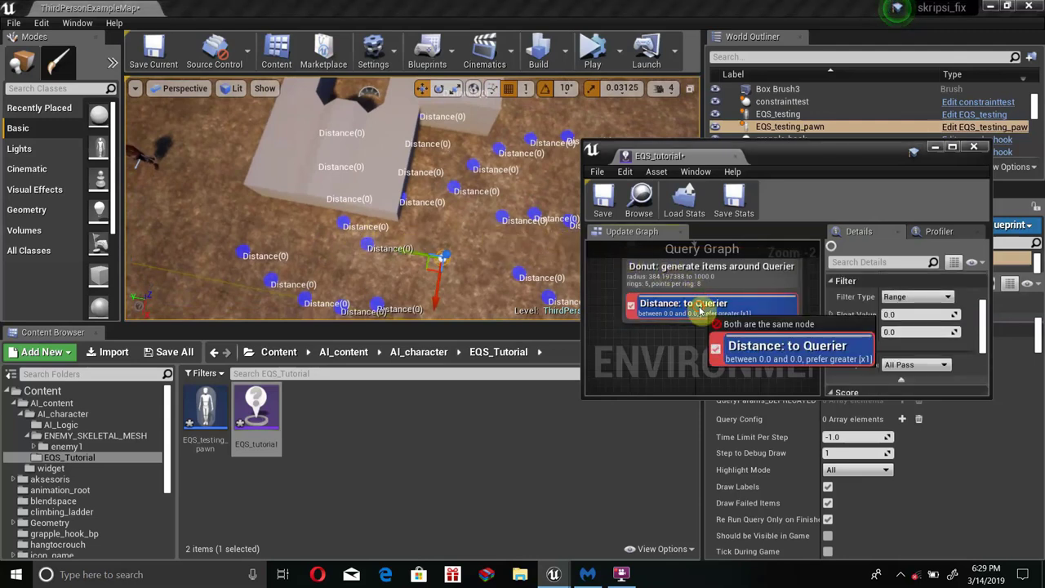
{"action": "scroll", "coordinate": [893, 344], "scroll_direction": "down", "scroll_amount": 3}
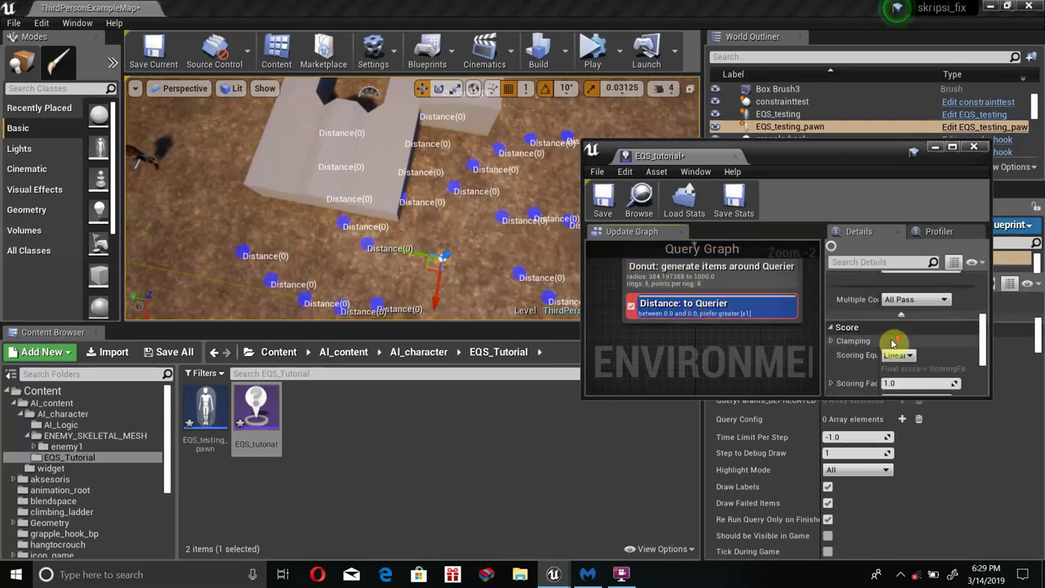
{"action": "scroll", "coordinate": [888, 343], "scroll_direction": "down", "scroll_amount": 1}
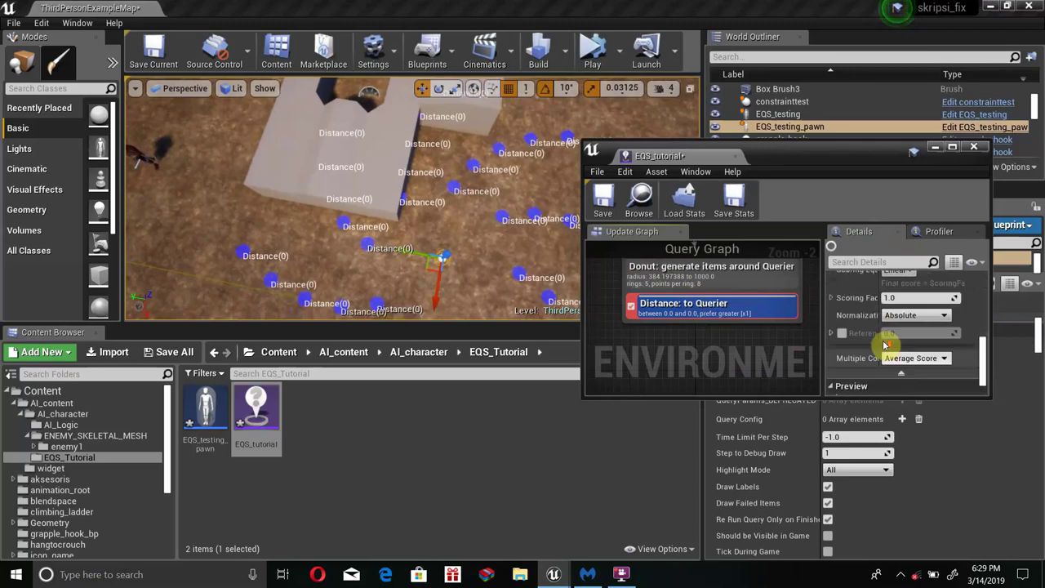
{"action": "scroll", "coordinate": [887, 345], "scroll_direction": "up", "scroll_amount": 2}
{"action": "scroll", "coordinate": [884, 346], "scroll_direction": "up", "scroll_amount": 2}
{"action": "scroll", "coordinate": [886, 345], "scroll_direction": "up", "scroll_amount": 1}
{"action": "scroll", "coordinate": [882, 341], "scroll_direction": "up", "scroll_amount": 1}
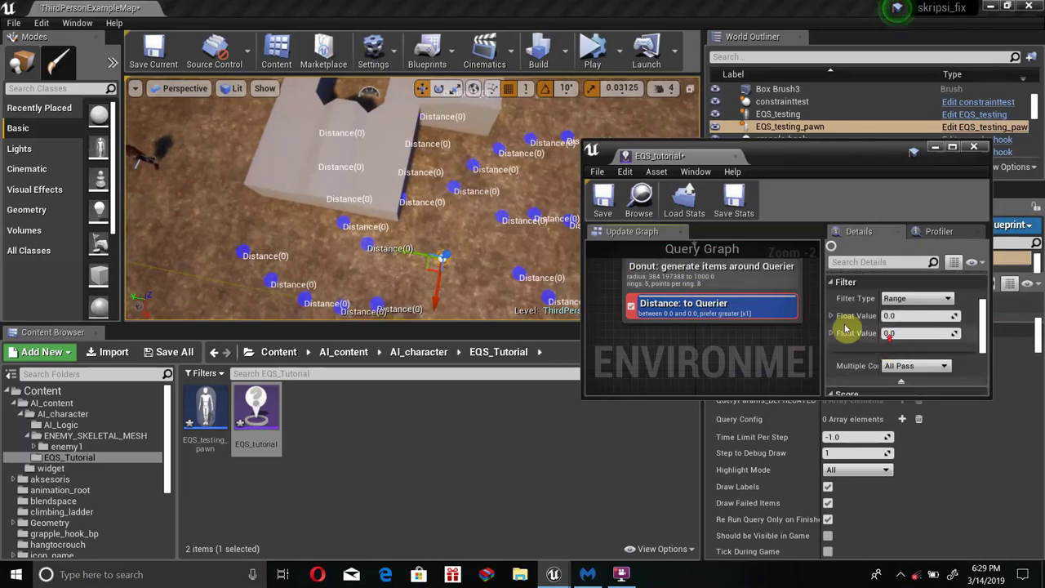
{"action": "left_click", "coordinate": [939, 146]}
{"action": "left_click", "coordinate": [642, 532]}
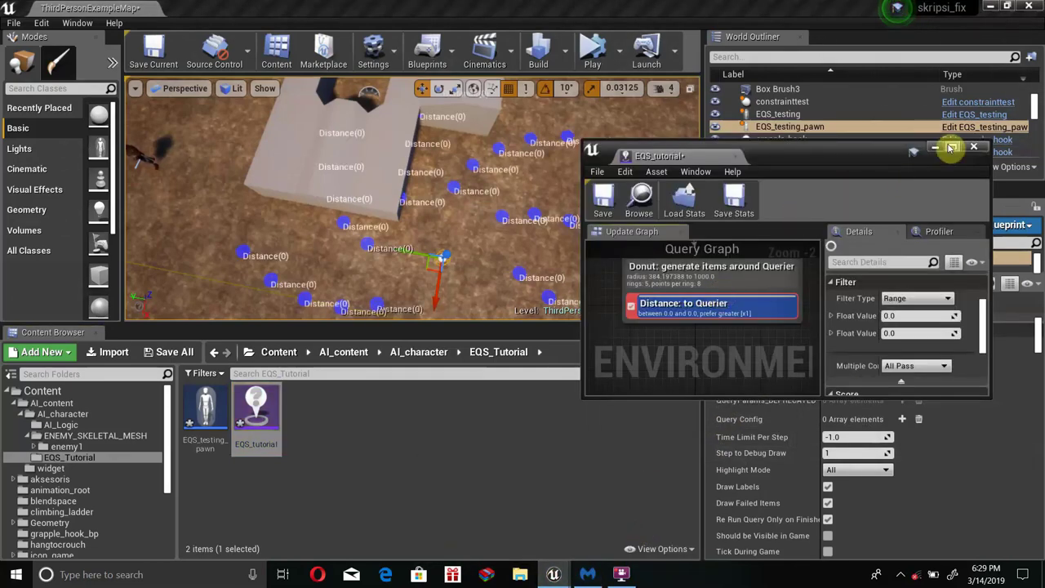
{"action": "left_click", "coordinate": [951, 148]}
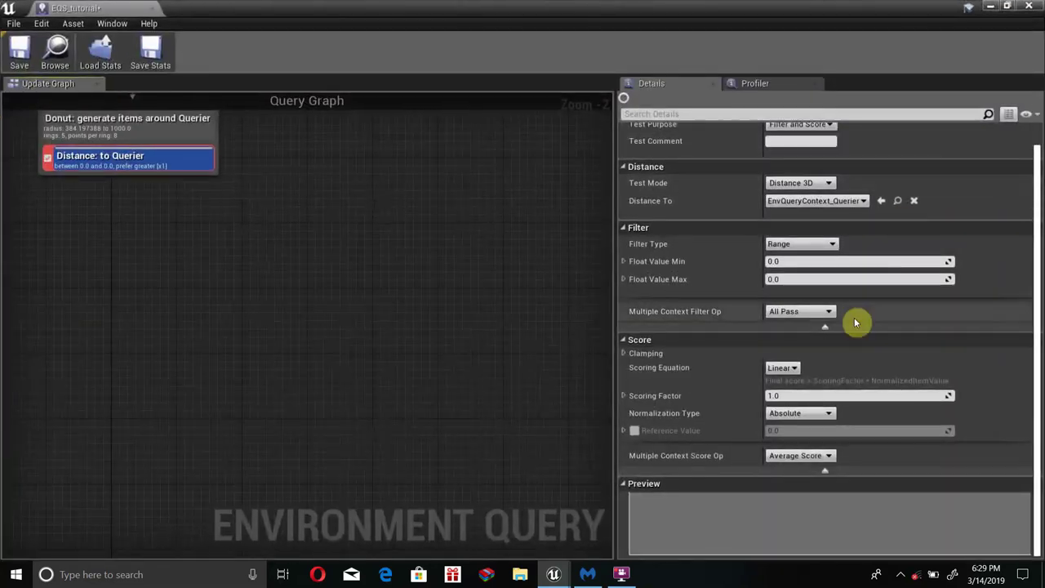
{"action": "left_click", "coordinate": [815, 280]}
{"action": "type", "text": "1000"}
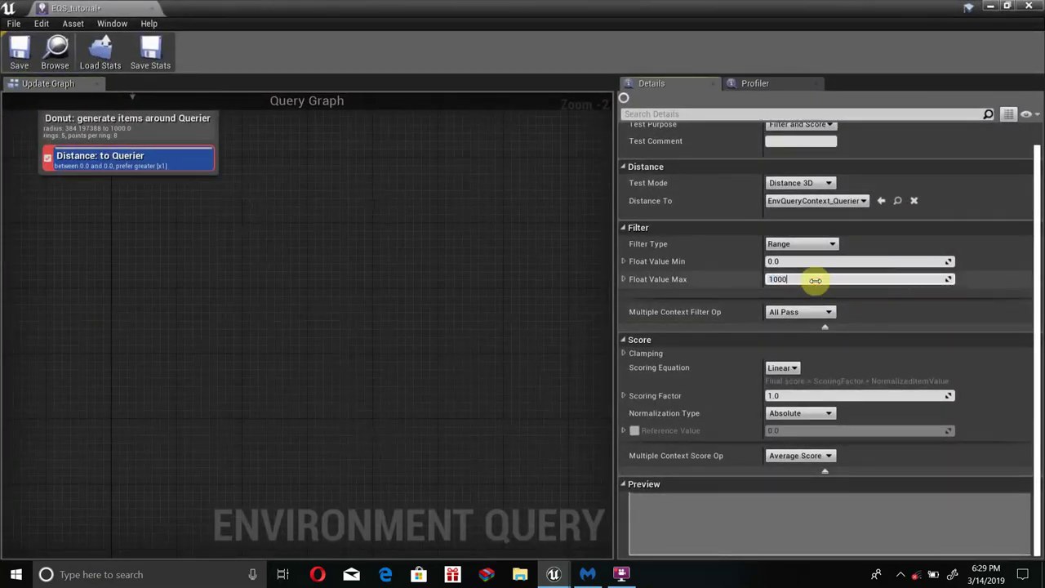
{"action": "left_click", "coordinate": [483, 271]}
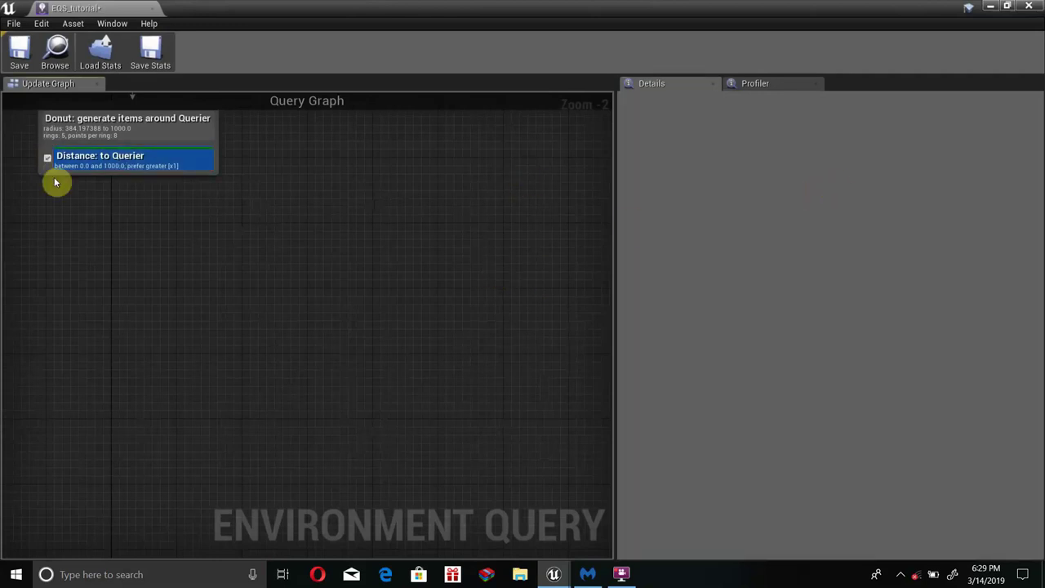
- Keep the Distance test's scoring equation Linear and set its scoring factor to -1.0
{"action": "left_click", "coordinate": [120, 163]}
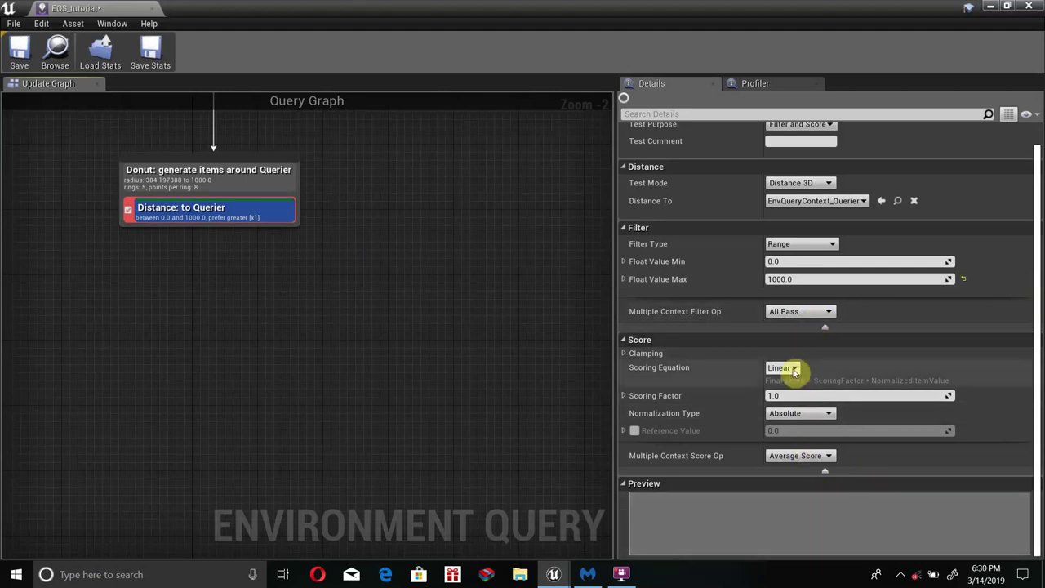
{"action": "left_click", "coordinate": [794, 370]}
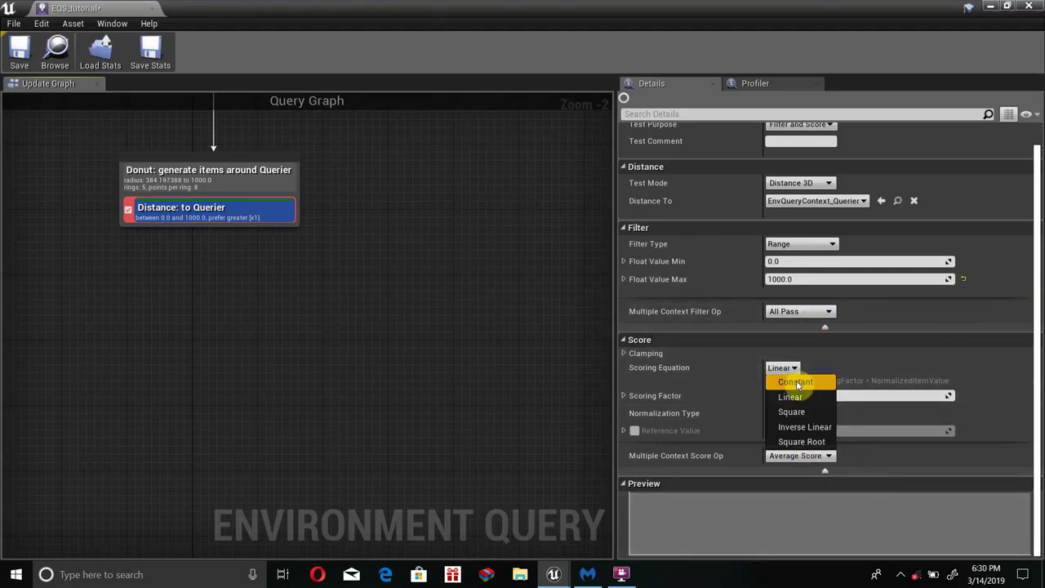
{"action": "left_click", "coordinate": [794, 381]}
{"action": "left_click", "coordinate": [788, 368]}
{"action": "left_click", "coordinate": [785, 394]}
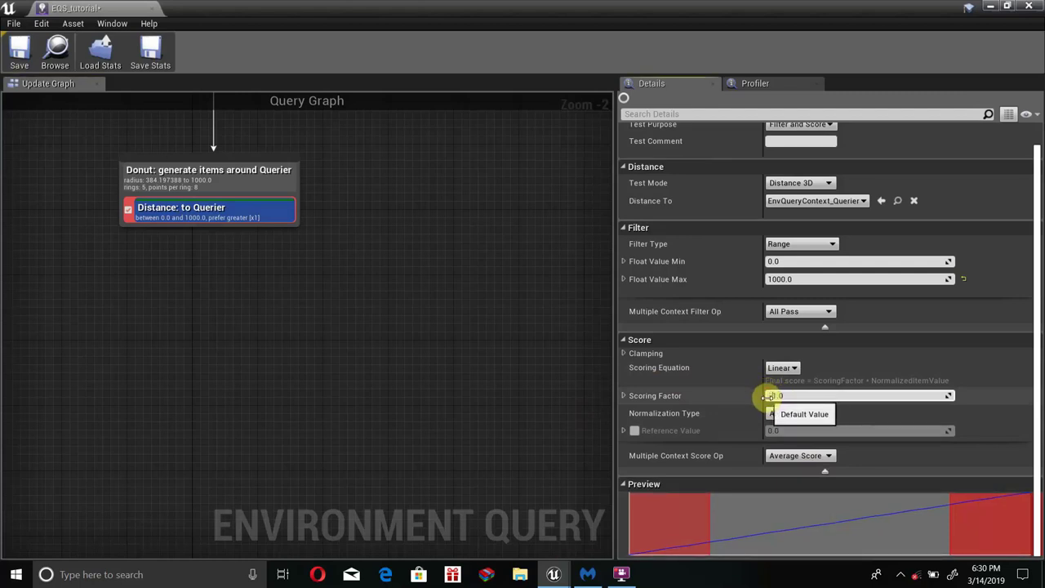
{"action": "left_click_drag", "start_coordinate": [767, 396], "coordinate": [735, 397]}
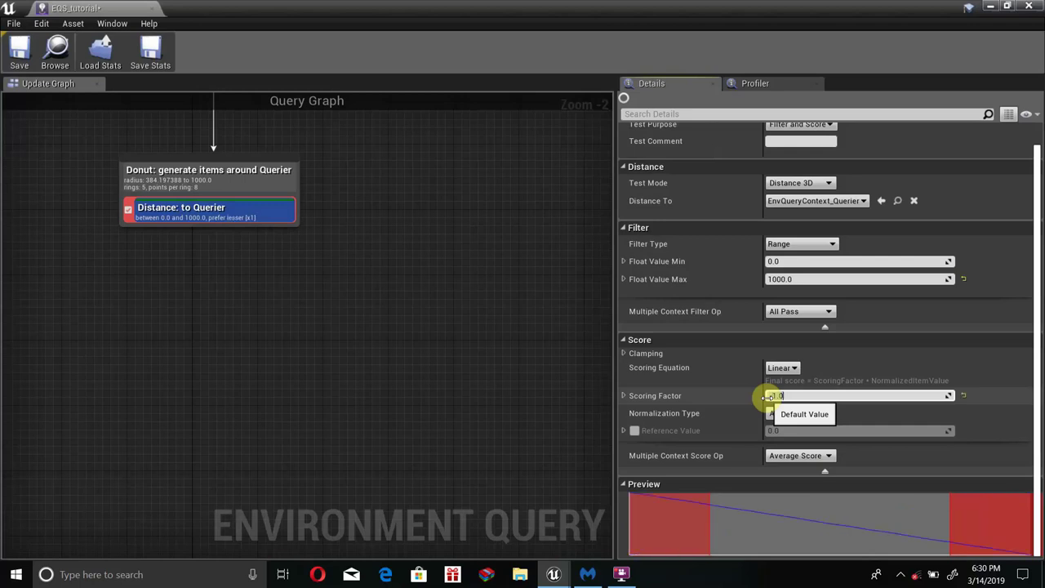
{"action": "left_click", "coordinate": [298, 224]}
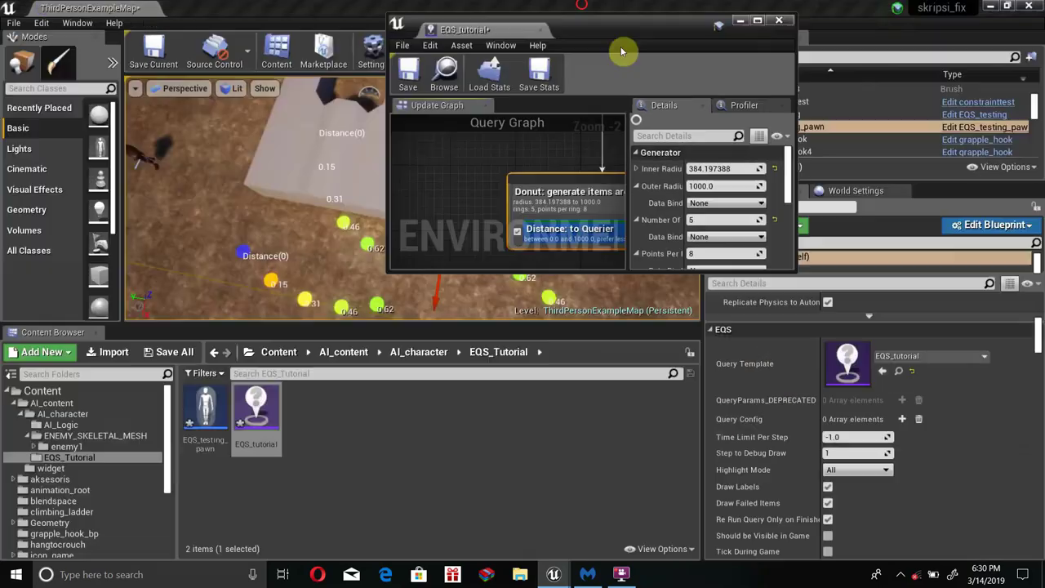
- Shrink the query editor and commit a Distance scoring factor of 1.0 to compare point scores
{"action": "left_click_drag", "start_coordinate": [592, 6], "coordinate": [693, 144]}
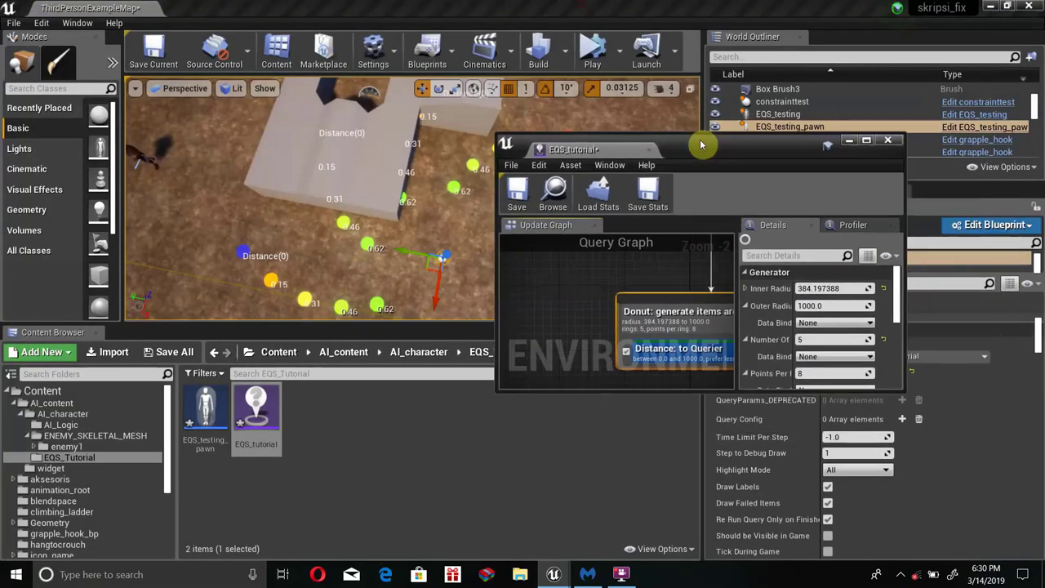
{"action": "left_click_drag", "start_coordinate": [384, 235], "coordinate": [366, 232]}
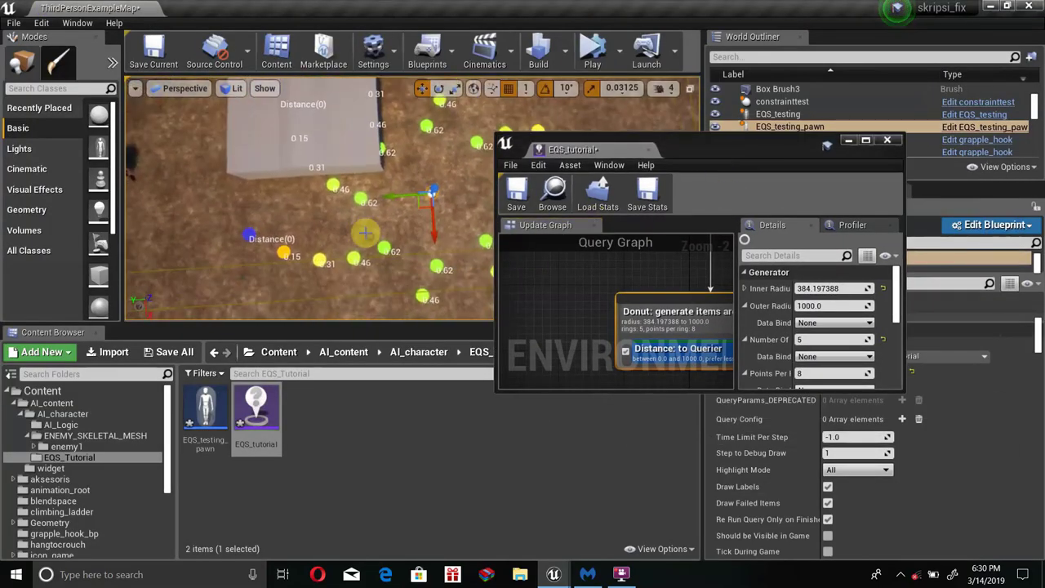
{"action": "scroll", "coordinate": [828, 367], "scroll_direction": "down", "scroll_amount": 2}
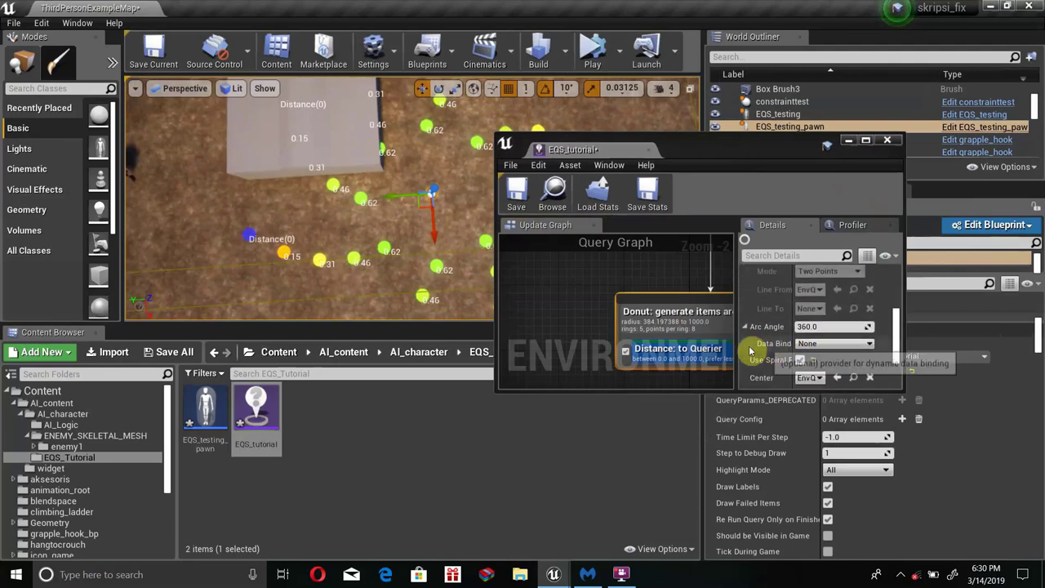
{"action": "left_click", "coordinate": [718, 350]}
{"action": "scroll", "coordinate": [823, 300], "scroll_direction": "down", "scroll_amount": 1}
{"action": "scroll", "coordinate": [821, 302], "scroll_direction": "down", "scroll_amount": 1}
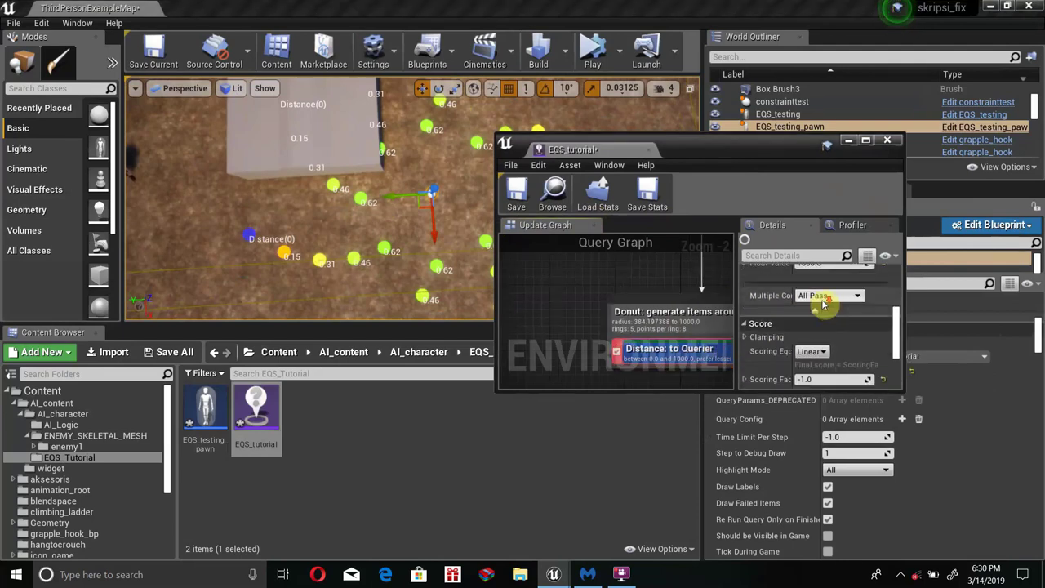
{"action": "scroll", "coordinate": [817, 326], "scroll_direction": "down", "scroll_amount": 1}
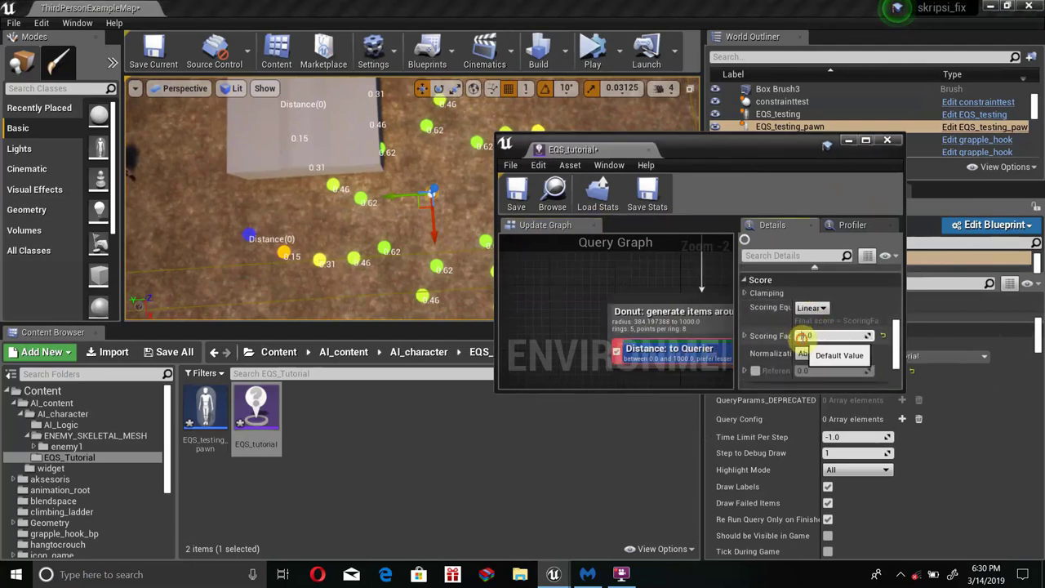
{"action": "key", "text": "Return"}
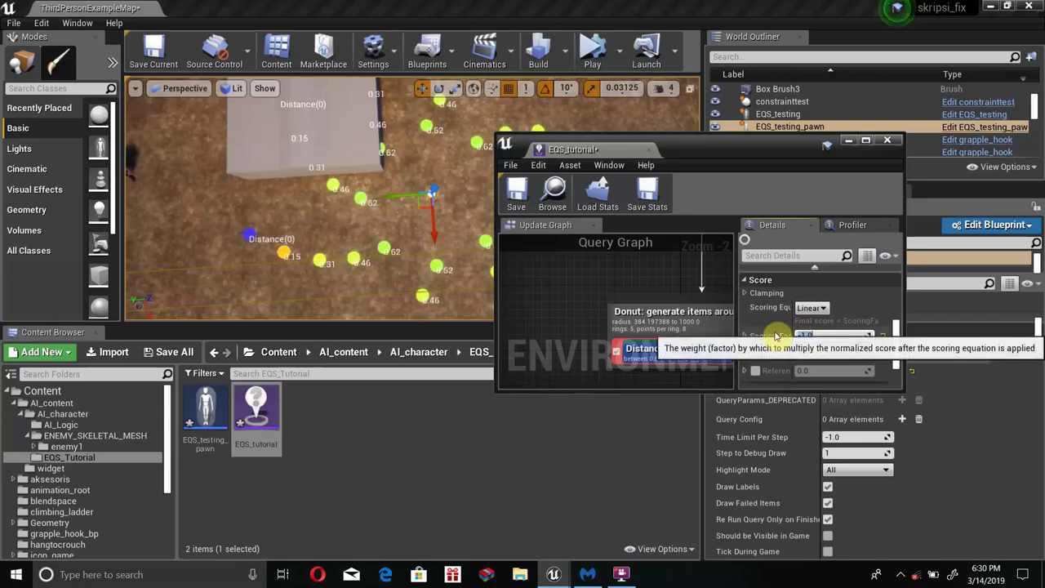
- Change the Distance scoring factor back to -1.0, giving graded scores like 0.15, 0.31, 0.46
{"action": "left_click", "coordinate": [837, 335]}
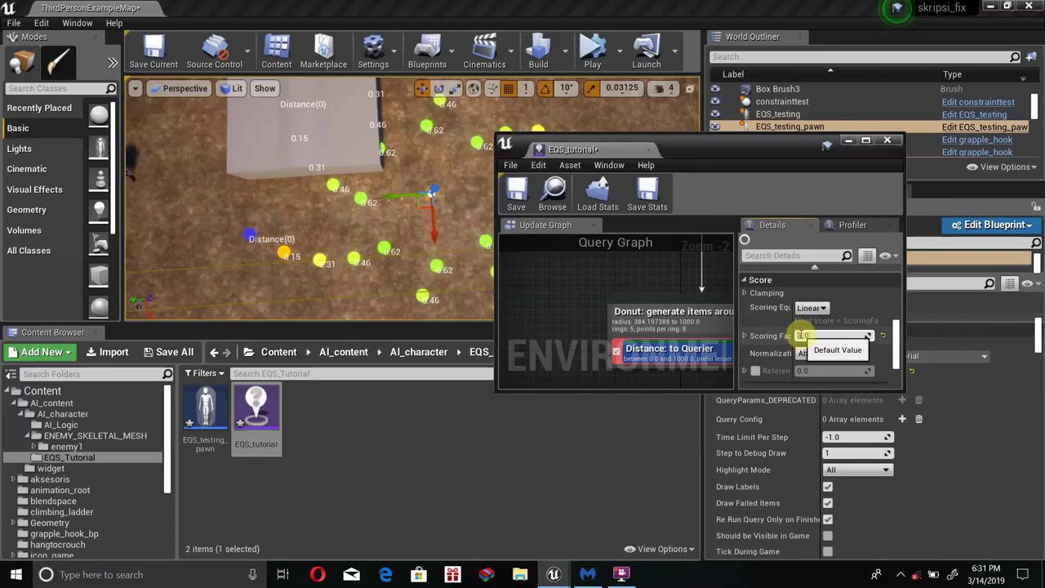
{"action": "left_click", "coordinate": [801, 336]}
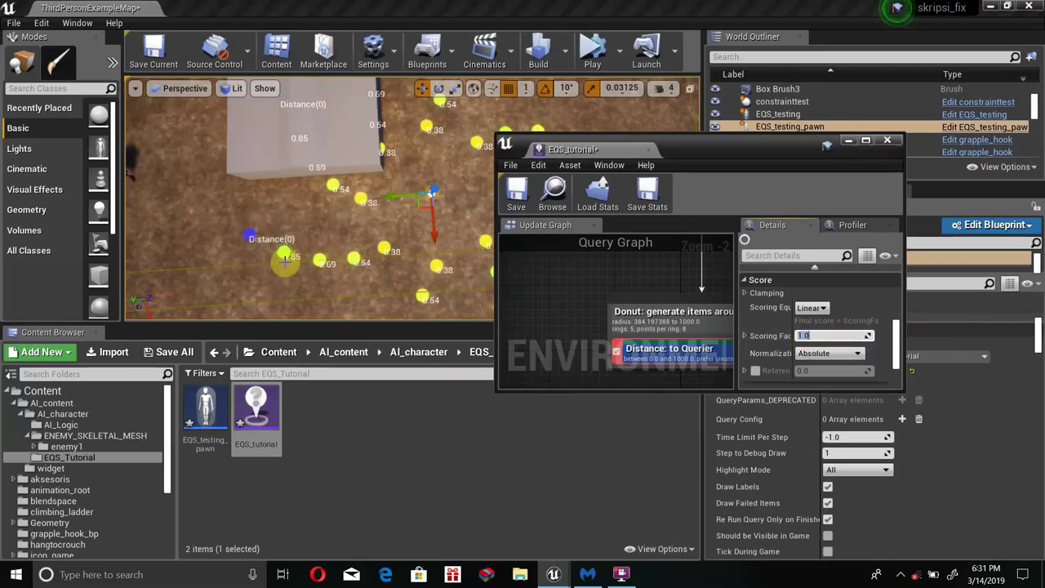
{"action": "key", "text": "Return"}
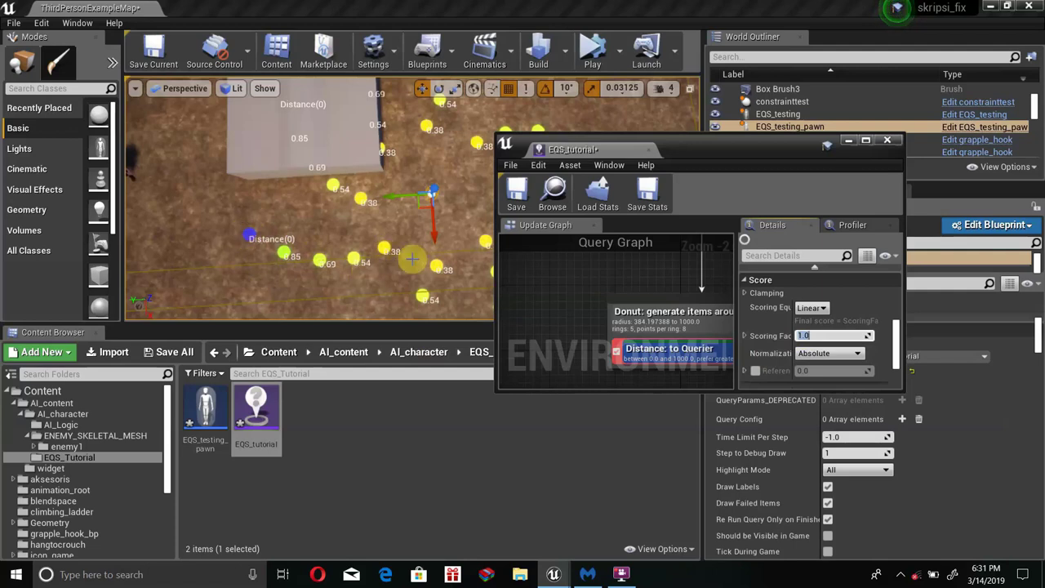
{"action": "left_click", "coordinate": [800, 335]}
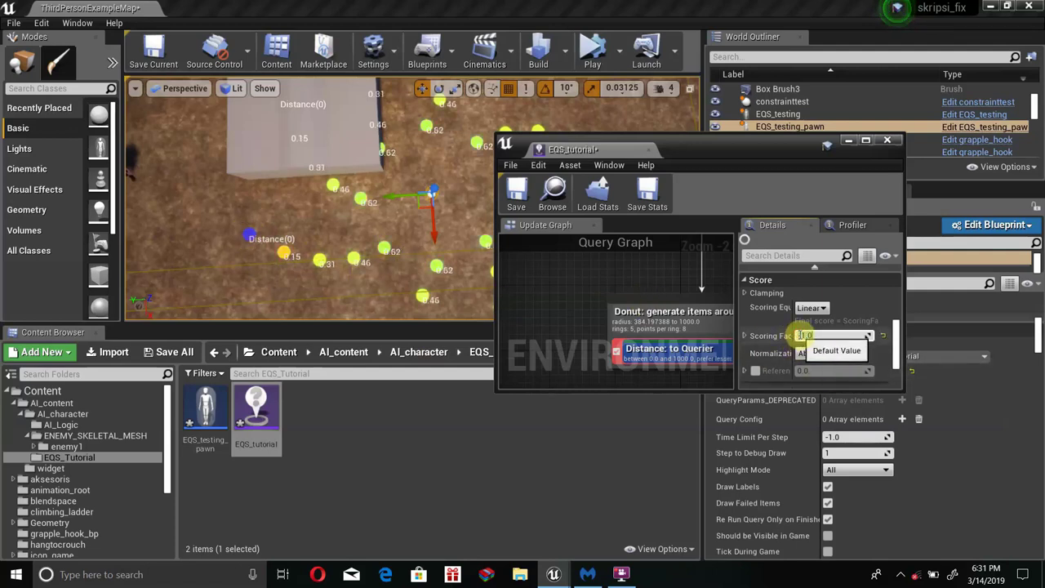
{"action": "type", "text": "-1.0"}
{"action": "left_click", "coordinate": [553, 305]}
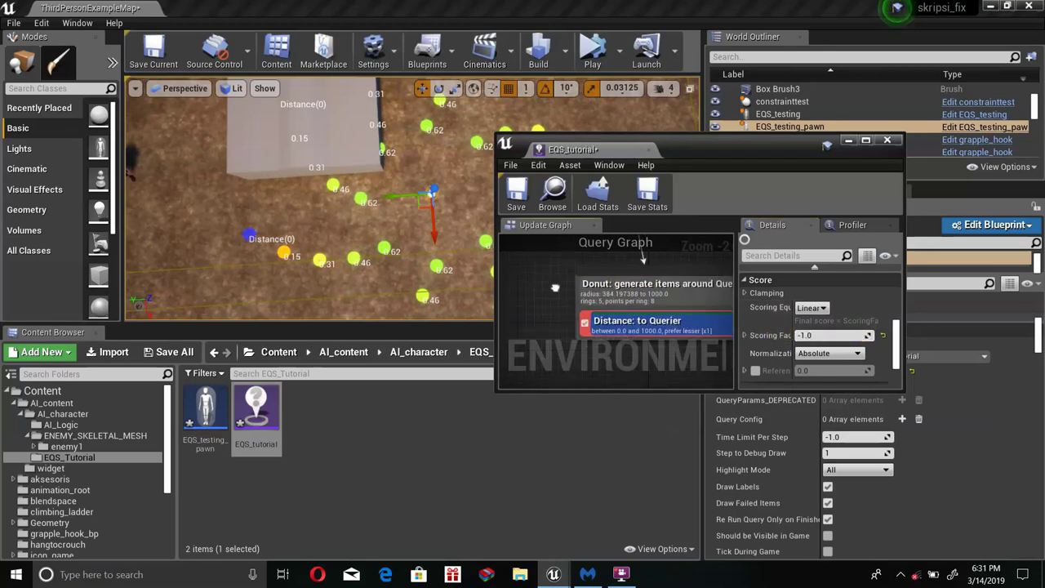
{"action": "left_click", "coordinate": [423, 270]}
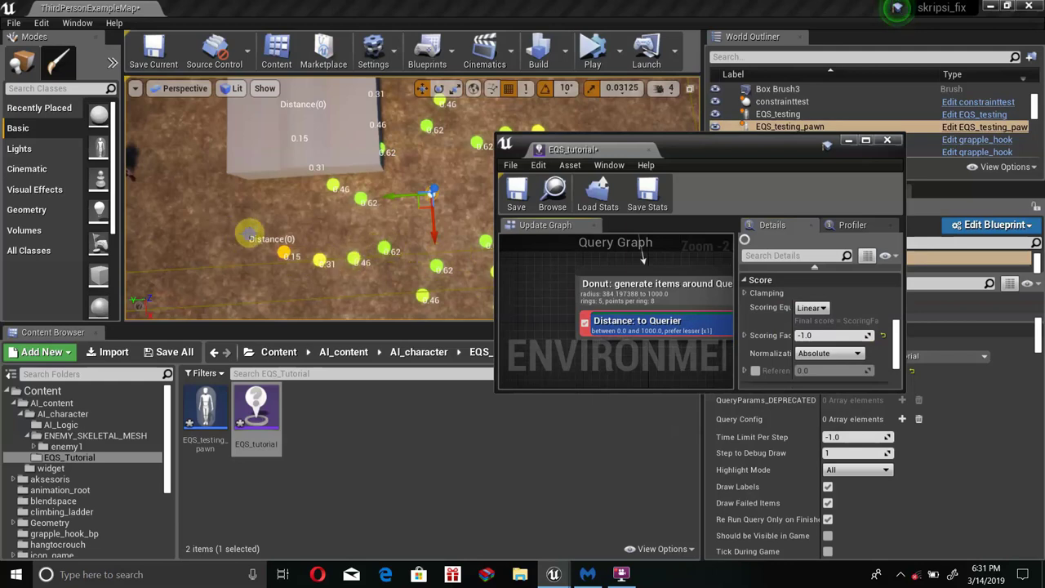
{"action": "scroll", "coordinate": [611, 310], "scroll_direction": "down", "scroll_amount": 1}
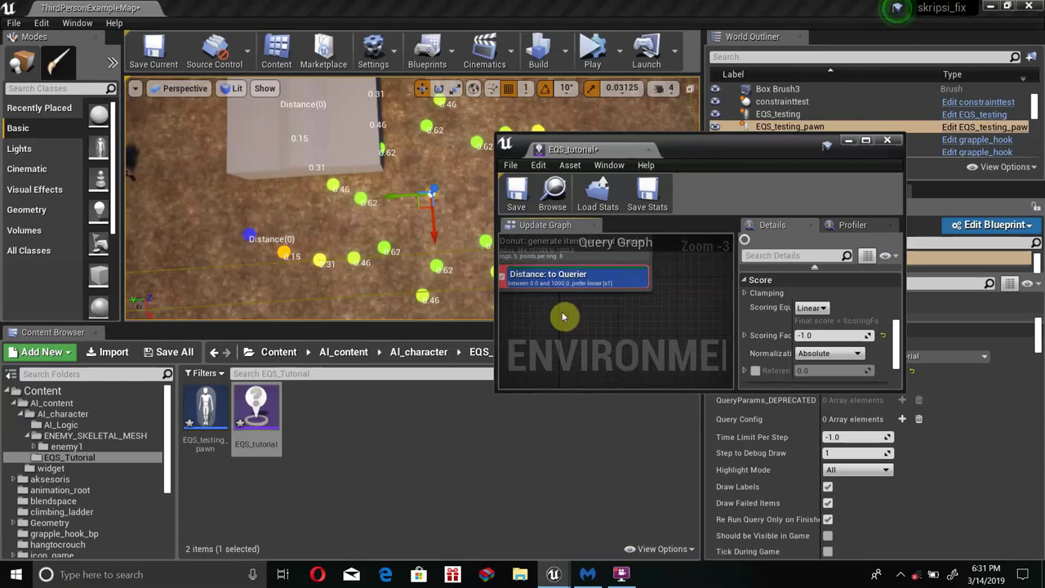
- Add a Trace on Visibility test under the Donut generator, so points read Trace(1)
{"action": "left_click", "coordinate": [563, 317]}
{"action": "right_click_drag", "start_coordinate": [546, 316], "coordinate": [623, 307]}
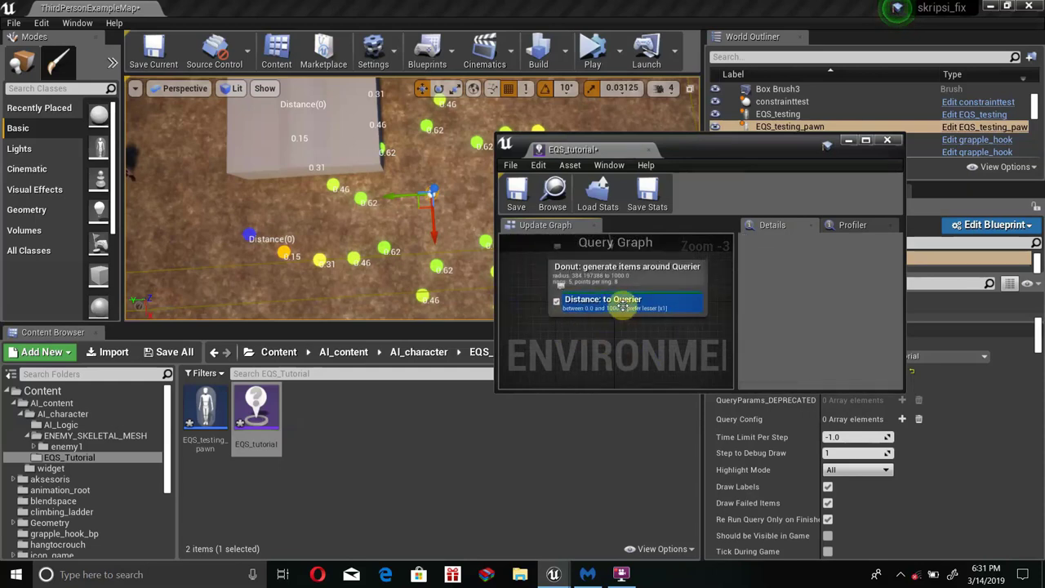
{"action": "left_click", "coordinate": [622, 307]}
{"action": "left_click", "coordinate": [630, 261]}
{"action": "right_click", "coordinate": [633, 263]}
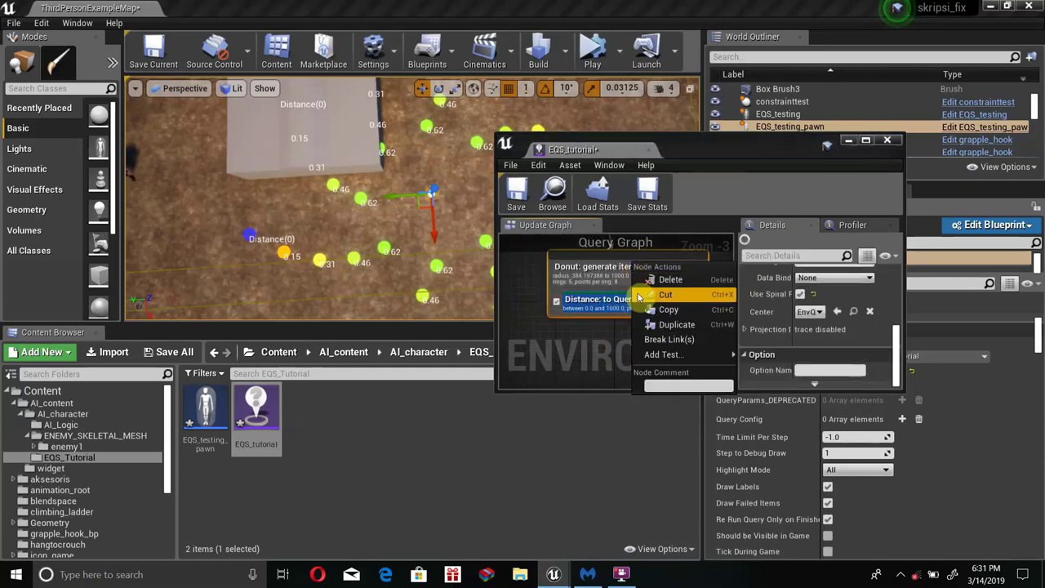
{"action": "left_click", "coordinate": [573, 343]}
{"action": "right_click", "coordinate": [614, 277]}
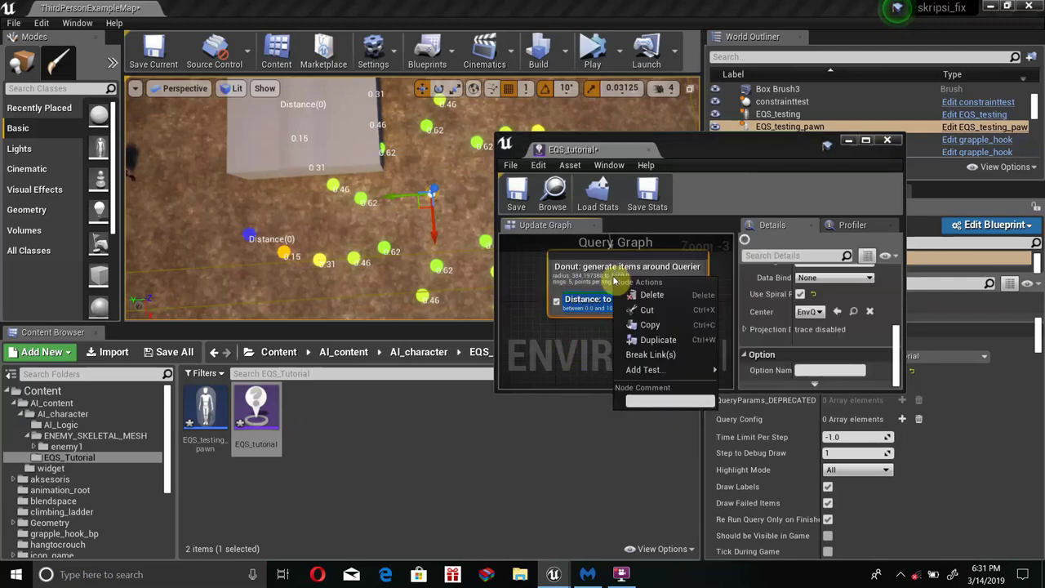
{"action": "mouse_move", "coordinate": [645, 370]}
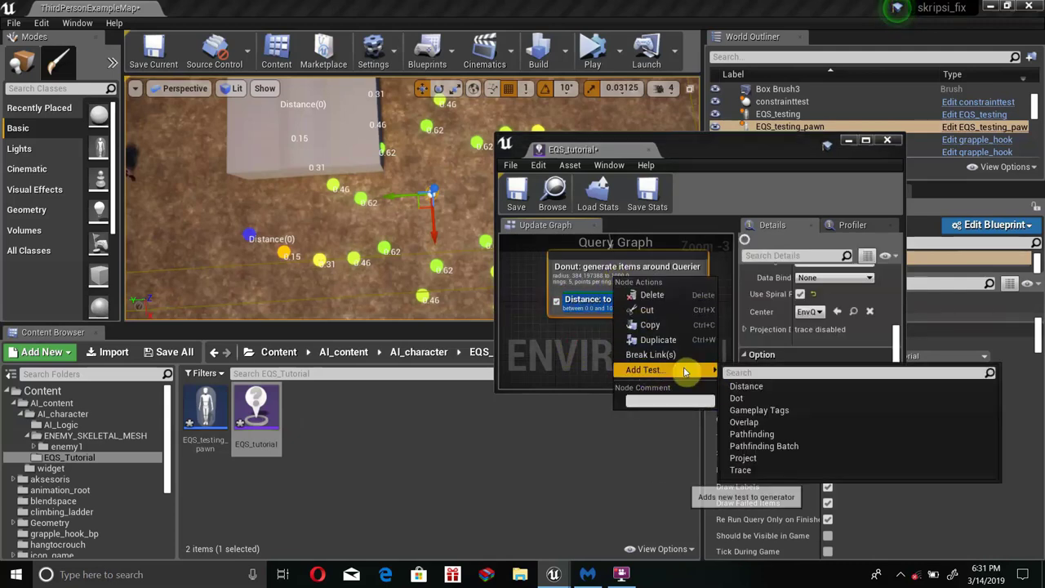
{"action": "left_click", "coordinate": [759, 470]}
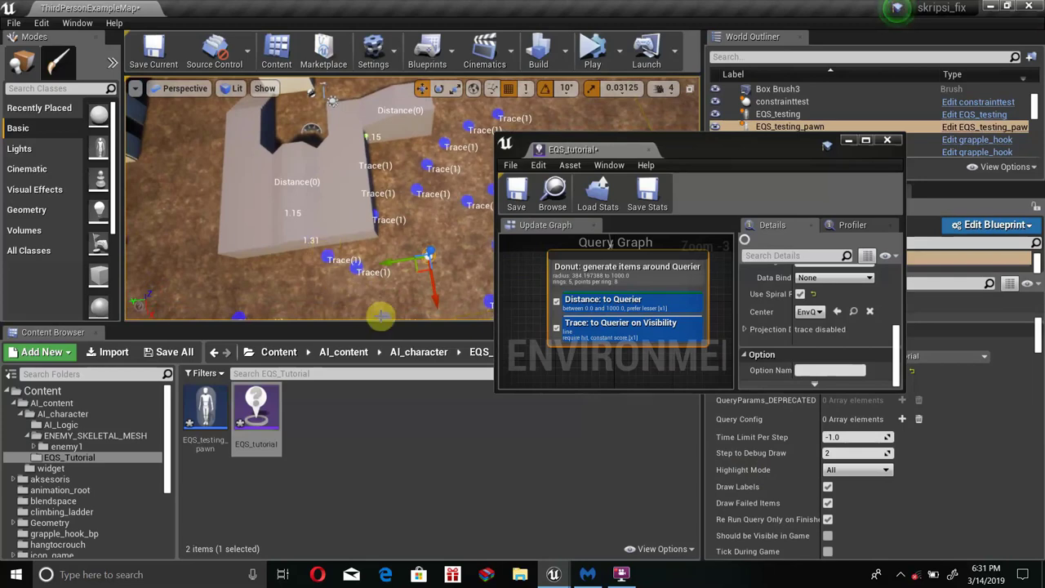
- Fly the camera around the green and blue Trace spheres near the pawn, then maximize EQS_tutorial
{"action": "left_click_drag", "start_coordinate": [729, 149], "coordinate": [811, 145]}
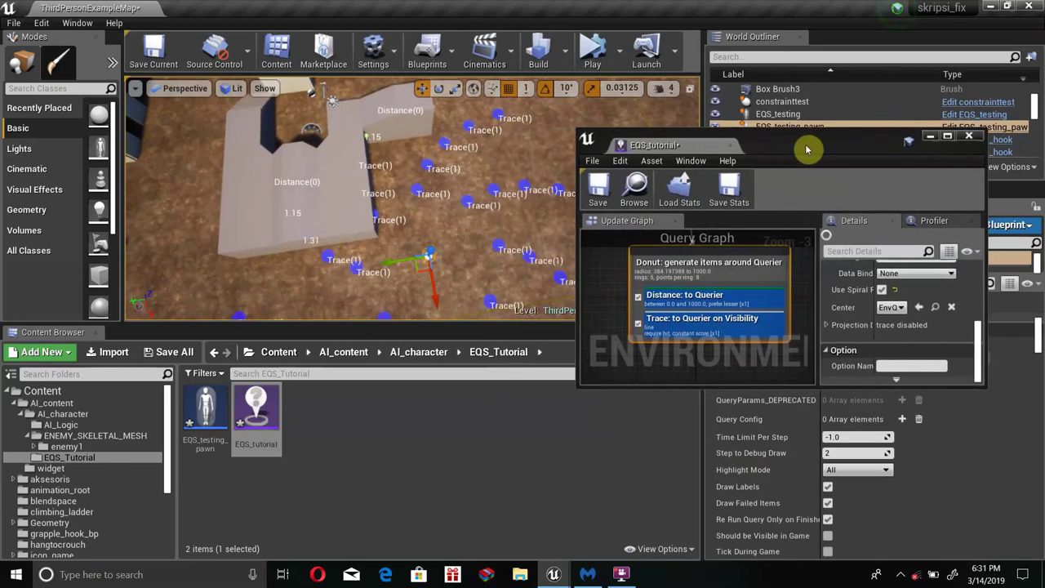
{"action": "left_click_drag", "start_coordinate": [446, 281], "coordinate": [422, 264]}
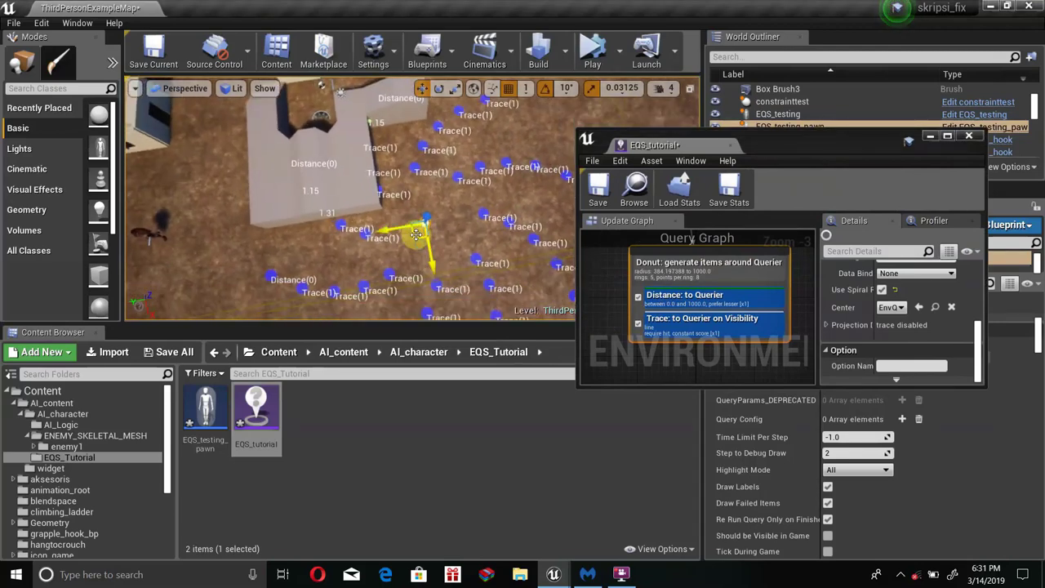
{"action": "left_click_drag", "start_coordinate": [417, 234], "coordinate": [449, 152]}
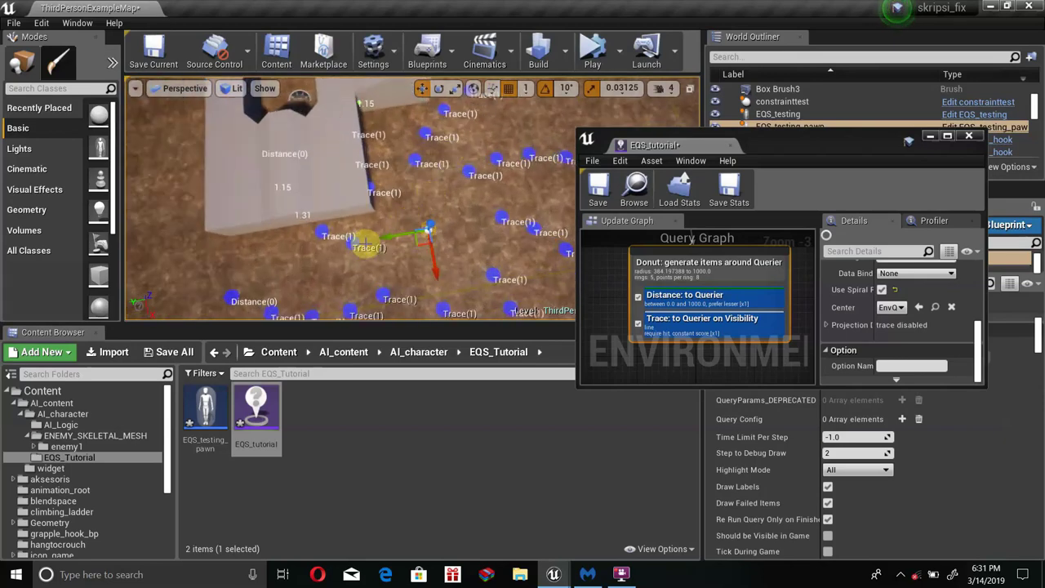
{"action": "mouse_move", "coordinate": [388, 249]}
{"action": "left_mouse_down"}
{"action": "mouse_move", "coordinate": [384, 294]}
{"action": "mouse_move", "coordinate": [384, 163]}
{"action": "left_mouse_up"}
{"action": "left_click_drag", "start_coordinate": [456, 245], "coordinate": [456, 213]}
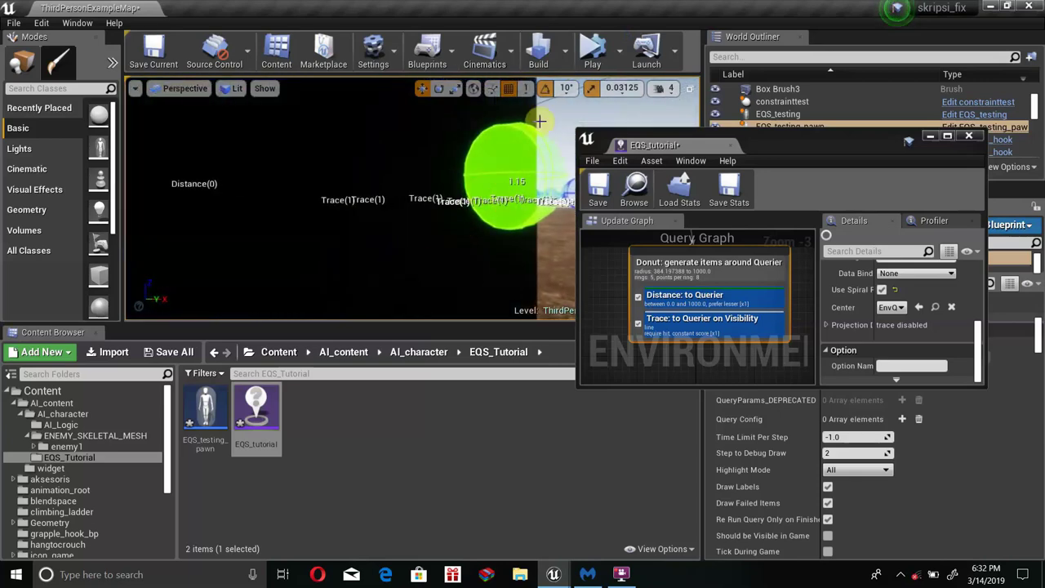
{"action": "left_click_drag", "start_coordinate": [420, 188], "coordinate": [458, 188]}
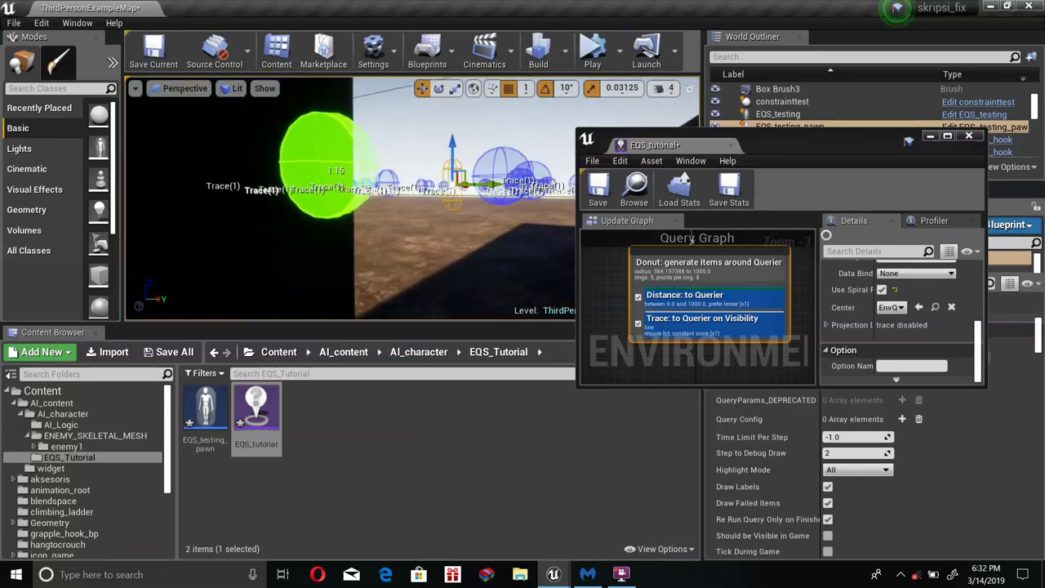
{"action": "mouse_move", "coordinate": [351, 204]}
{"action": "left_mouse_down"}
{"action": "mouse_move", "coordinate": [425, 204]}
{"action": "mouse_move", "coordinate": [424, 179]}
{"action": "mouse_move", "coordinate": [417, 196]}
{"action": "left_mouse_up"}
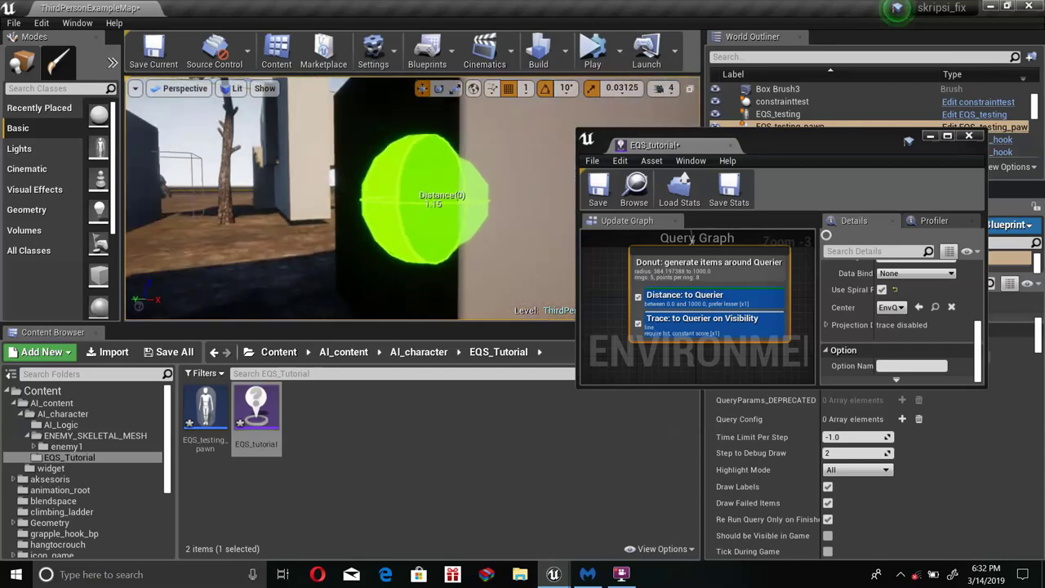
{"action": "left_click_drag", "start_coordinate": [397, 198], "coordinate": [392, 204]}
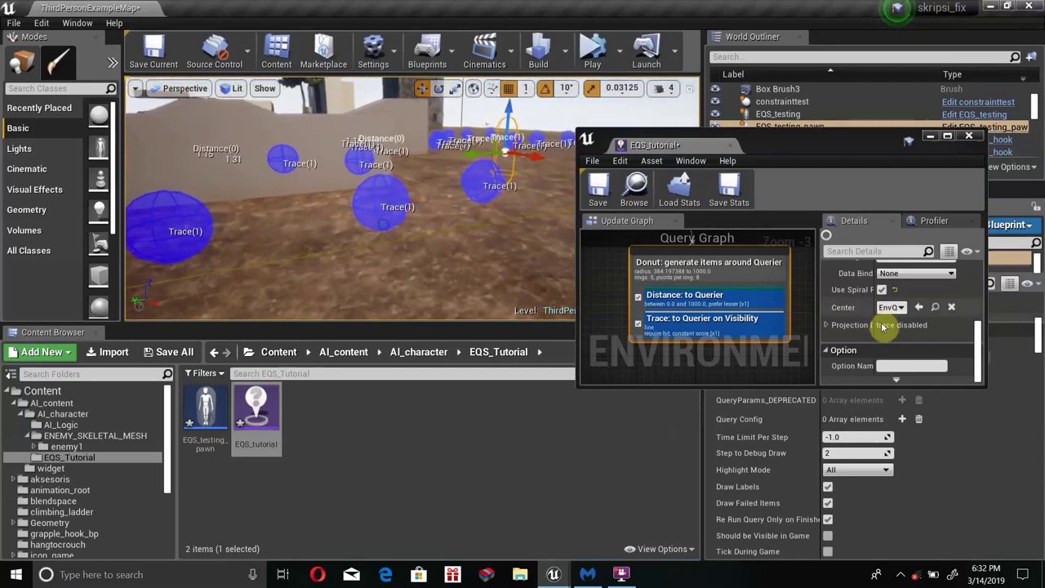
{"action": "scroll", "coordinate": [882, 326], "scroll_direction": "up", "scroll_amount": 2}
{"action": "left_click", "coordinate": [948, 137]}
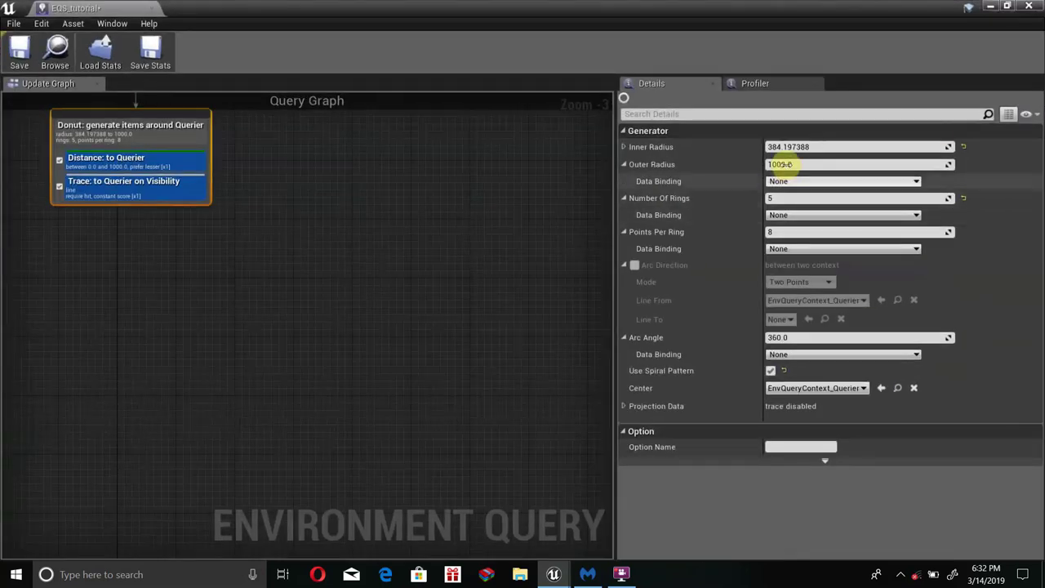
- Set the Trace test's purpose to Score Only, keeping Line trace shape, then restore the window
{"action": "left_click", "coordinate": [127, 181]}
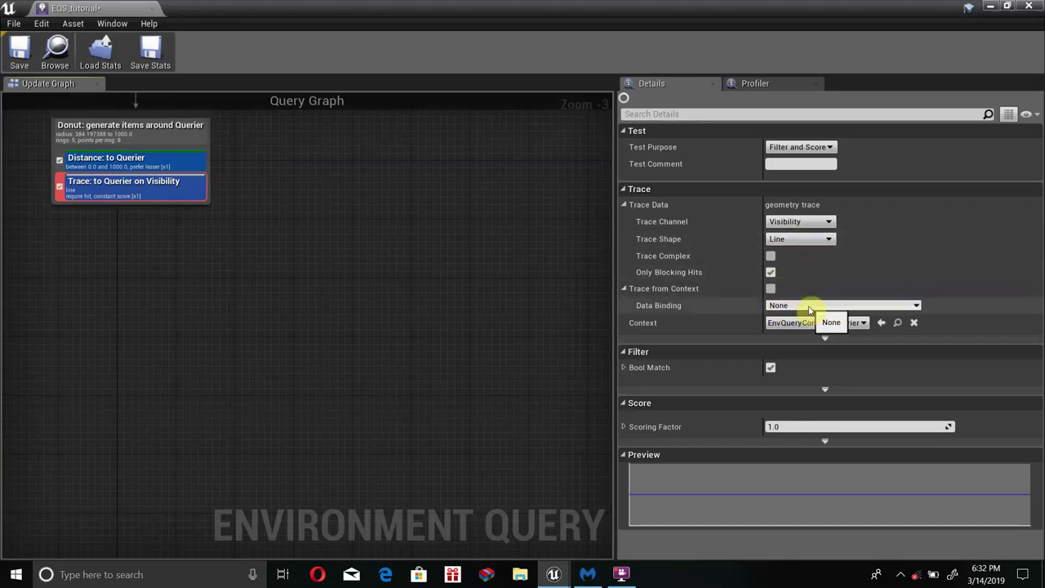
{"action": "left_click", "coordinate": [624, 427]}
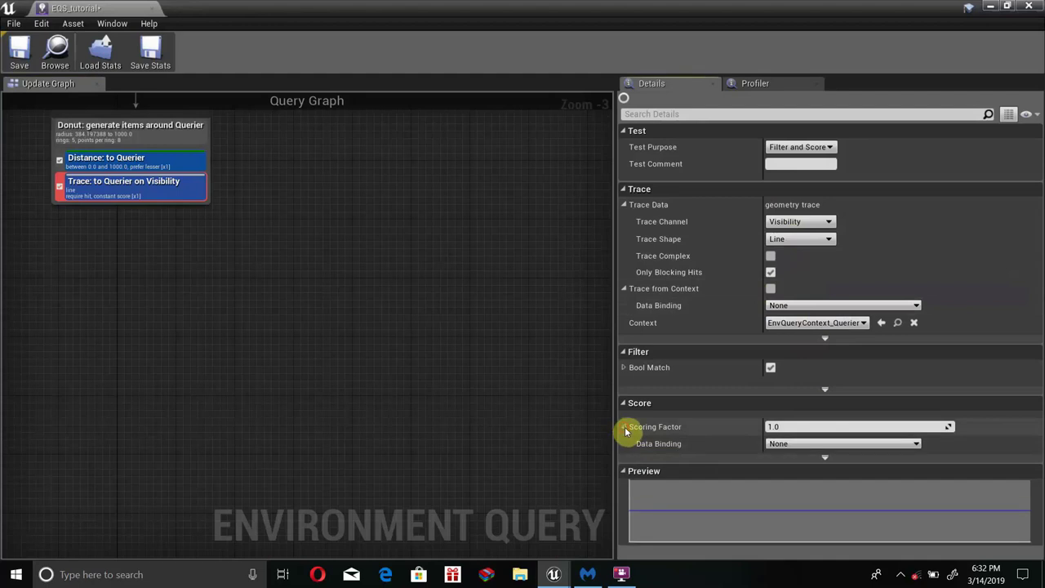
{"action": "left_click", "coordinate": [782, 444]}
{"action": "left_click", "coordinate": [779, 447]}
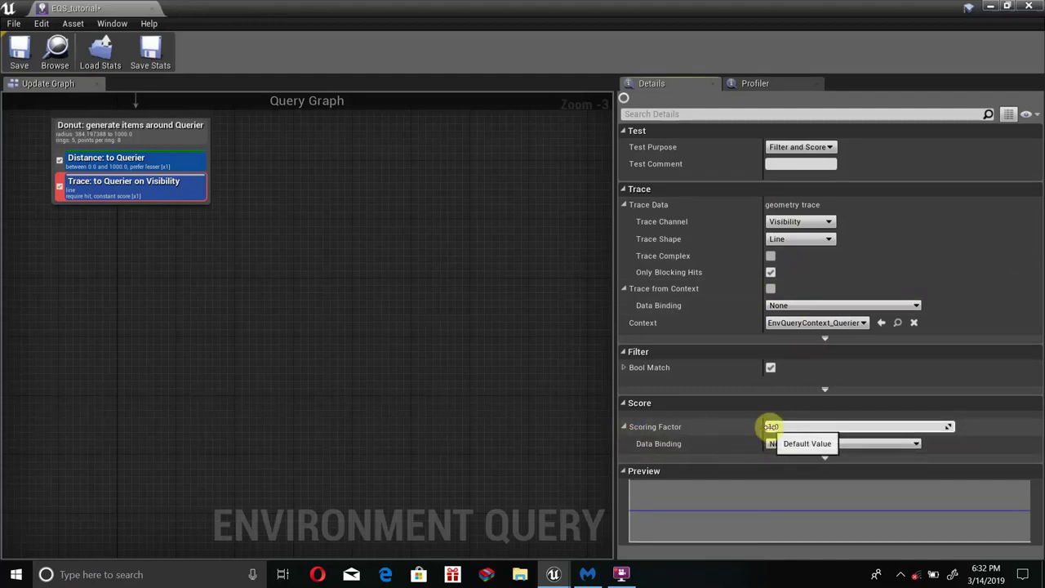
{"action": "left_click", "coordinate": [794, 238]}
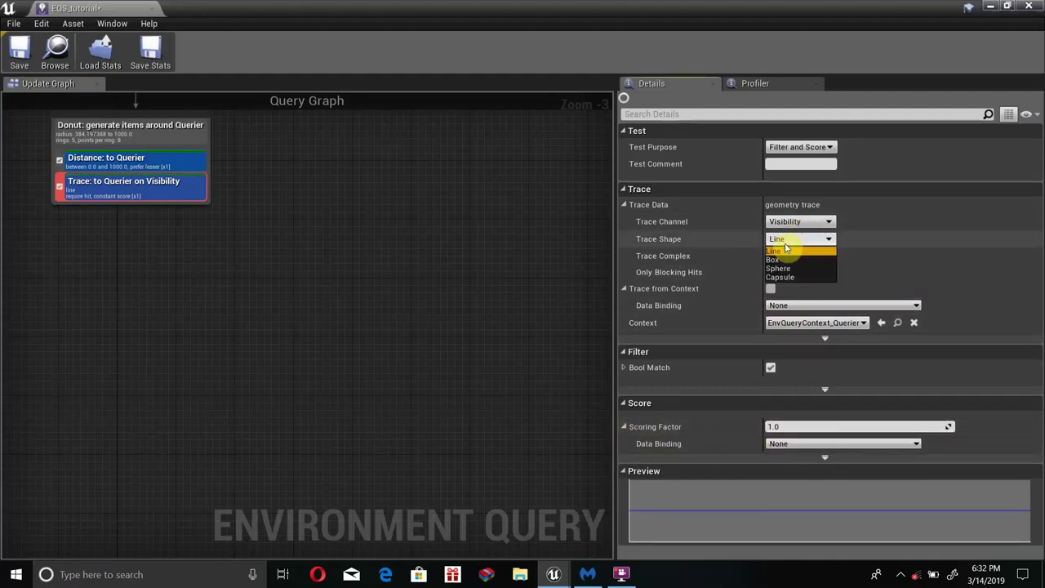
{"action": "left_click", "coordinate": [786, 250]}
{"action": "left_click", "coordinate": [799, 148]}
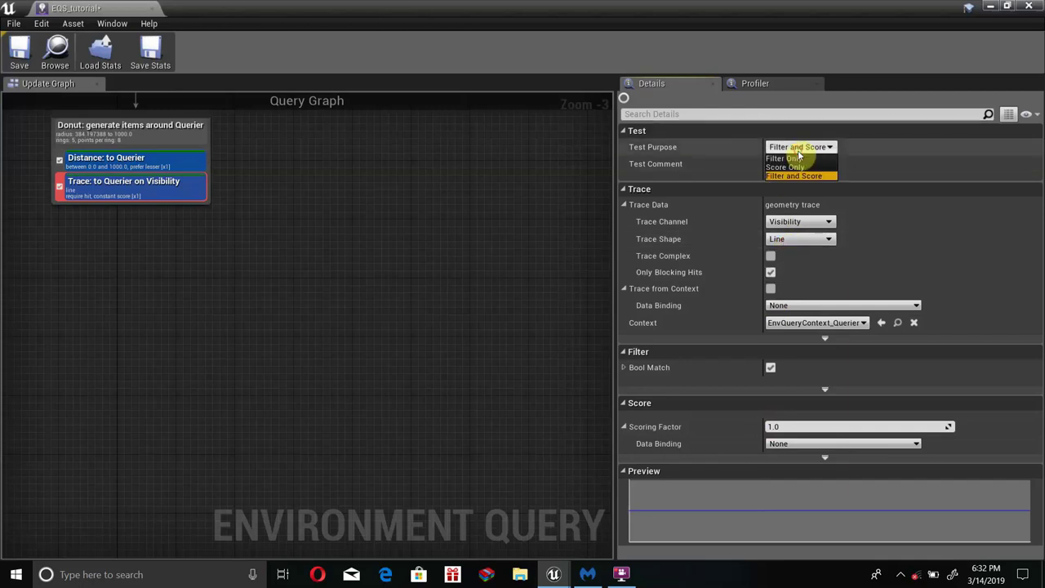
{"action": "left_click", "coordinate": [785, 167]}
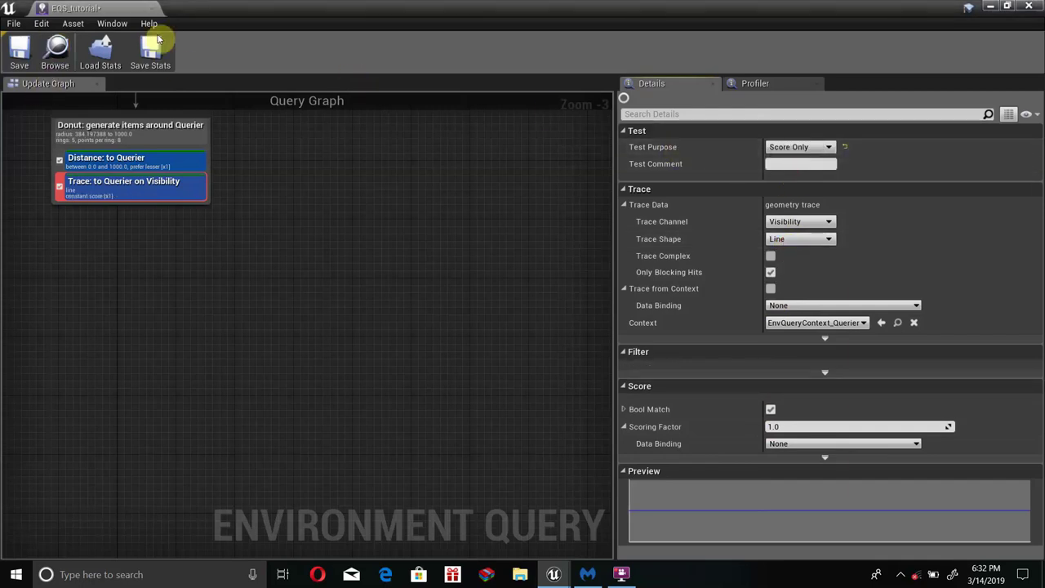
{"action": "double_click", "coordinate": [200, 10]}
{"action": "left_click_drag", "start_coordinate": [245, 9], "coordinate": [732, 227]}
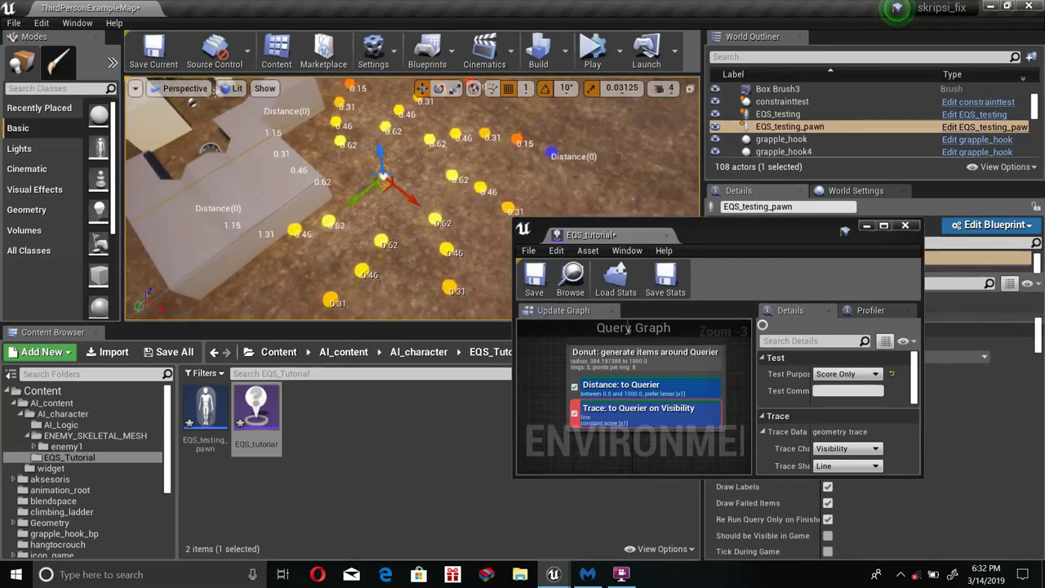
- Orbit the viewport to inspect the combined Distance and Trace scores, from 0.00 to 1.15
{"action": "mouse_move", "coordinate": [425, 212]}
{"action": "right_mouse_down"}
{"action": "mouse_move", "coordinate": [450, 172]}
{"action": "mouse_move", "coordinate": [487, 169]}
{"action": "mouse_move", "coordinate": [412, 94]}
{"action": "mouse_move", "coordinate": [273, 98]}
{"action": "right_mouse_up"}
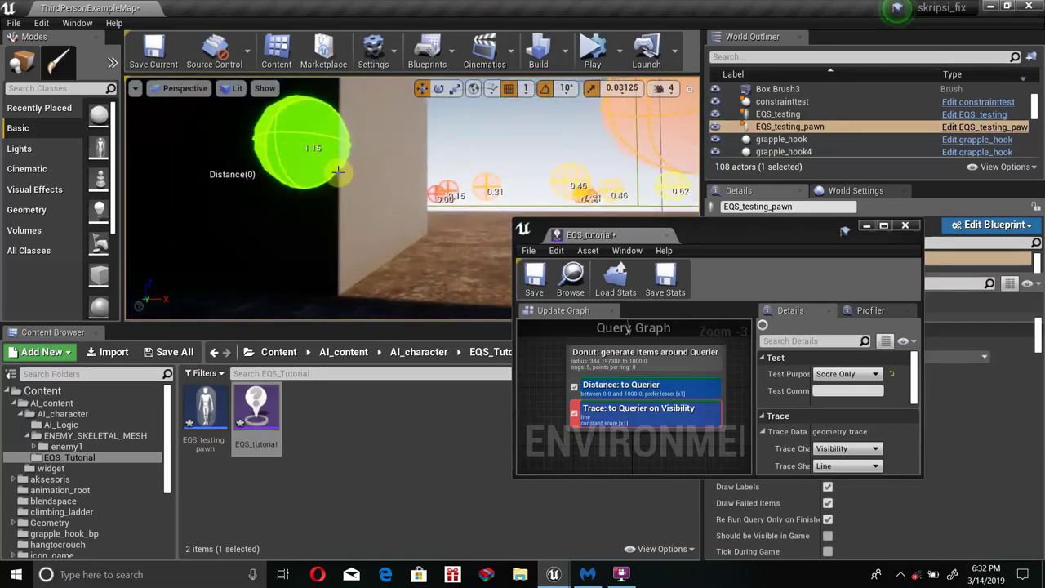
{"action": "right_click_drag", "start_coordinate": [274, 98], "coordinate": [274, 98]}
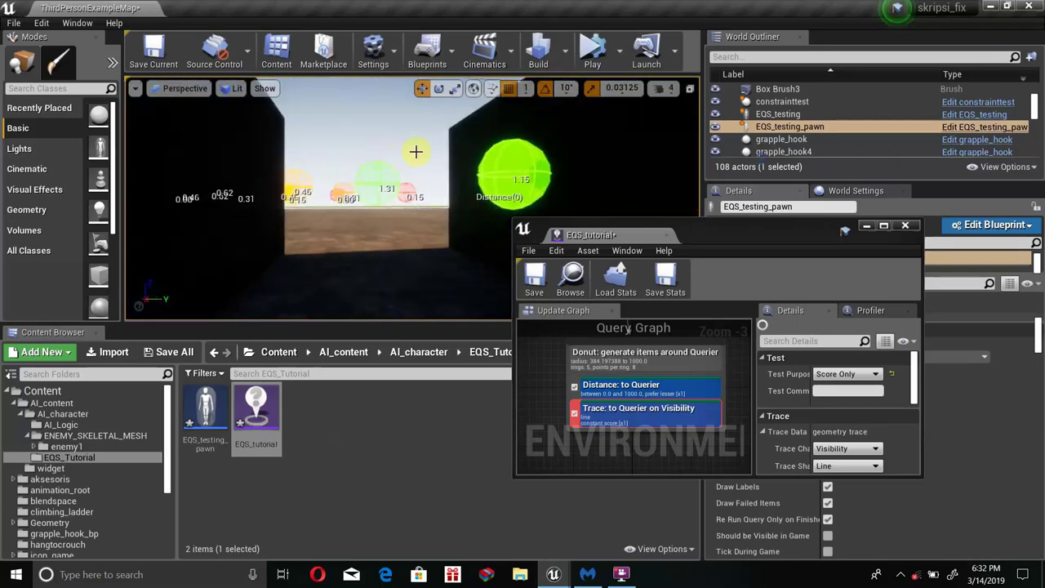
{"action": "right_click_drag", "start_coordinate": [273, 98], "coordinate": [273, 98]}
- Switch the viewport to Wireframe, survey the test points through the walls, and pan the Query Graph
{"action": "left_click", "coordinate": [233, 88]}
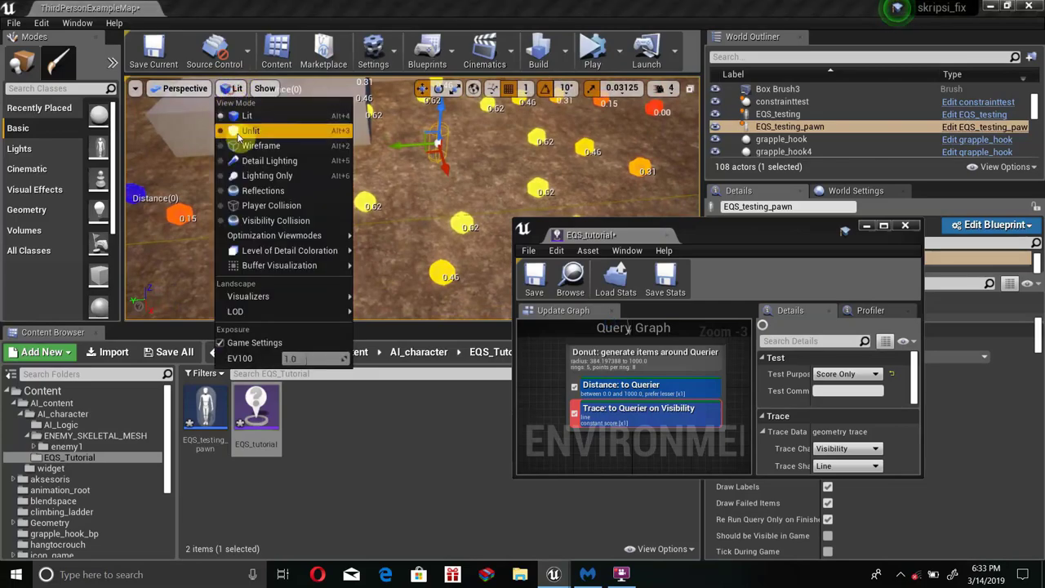
{"action": "left_click", "coordinate": [243, 148]}
{"action": "right_click_drag", "start_coordinate": [244, 148], "coordinate": [243, 148]}
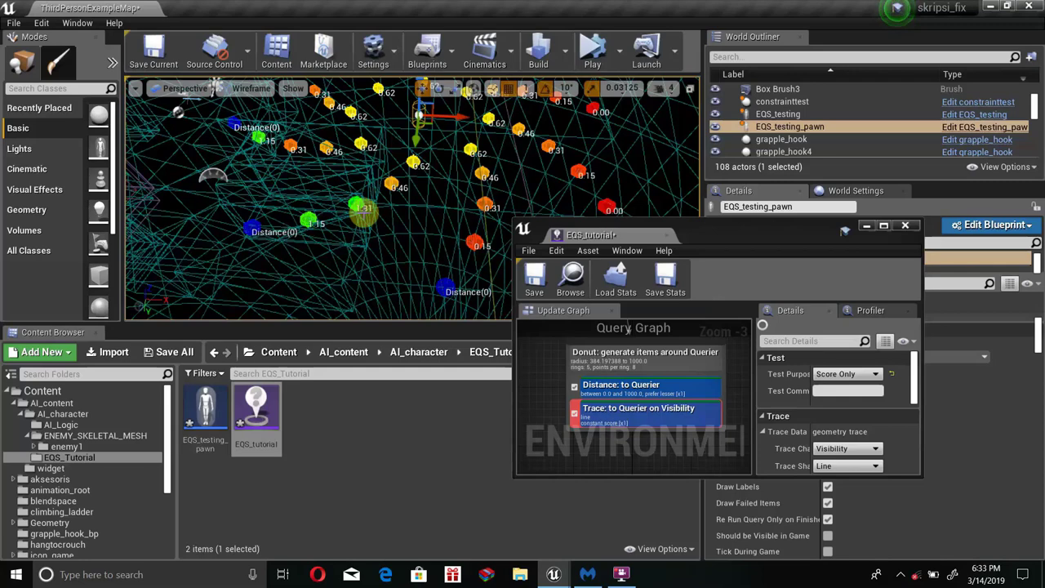
{"action": "right_click_drag", "start_coordinate": [243, 149], "coordinate": [243, 148]}
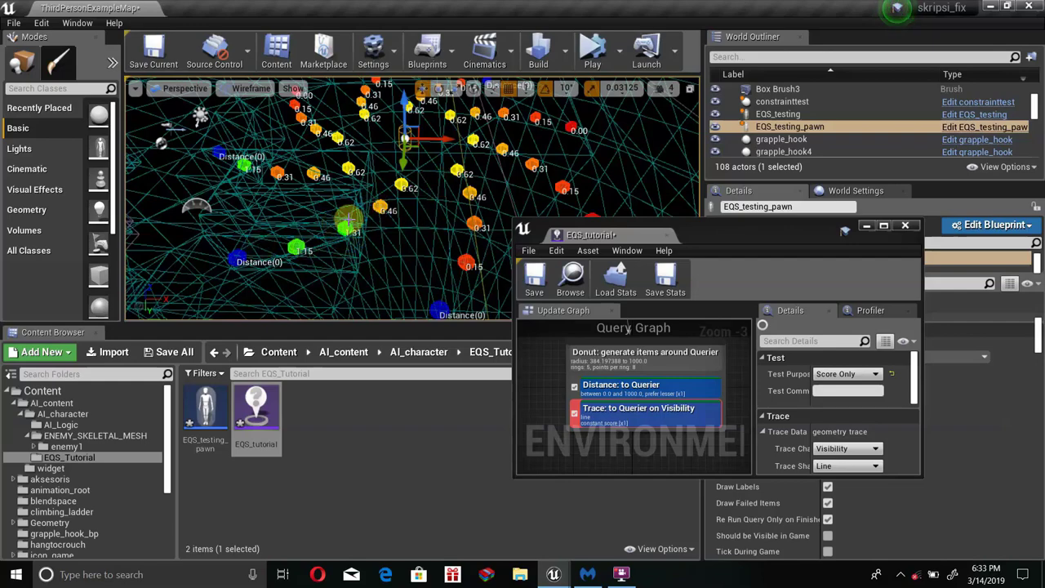
{"action": "right_click_drag", "start_coordinate": [348, 221], "coordinate": [359, 233]}
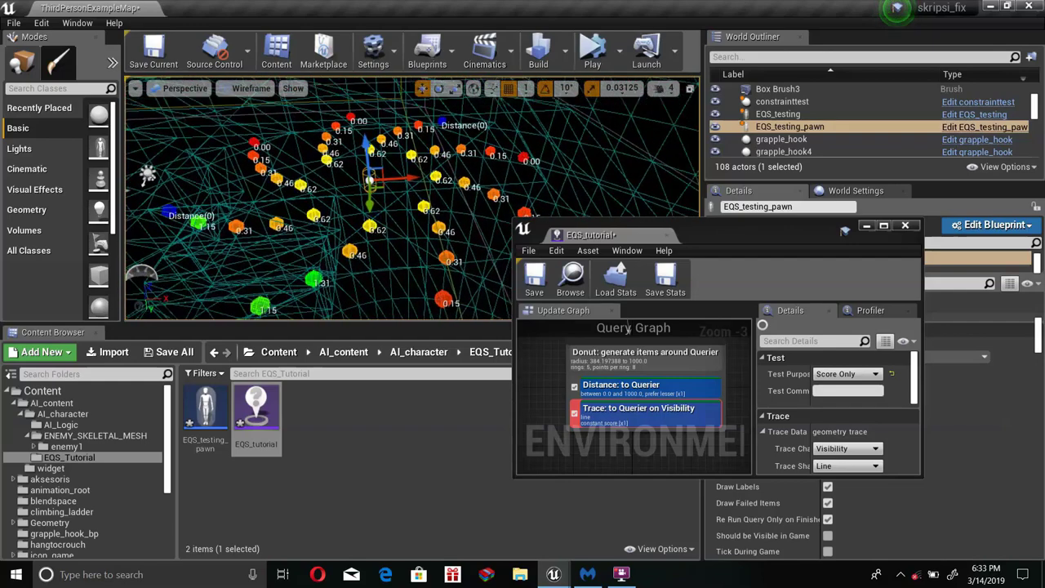
{"action": "left_click_drag", "start_coordinate": [616, 422], "coordinate": [626, 396]}
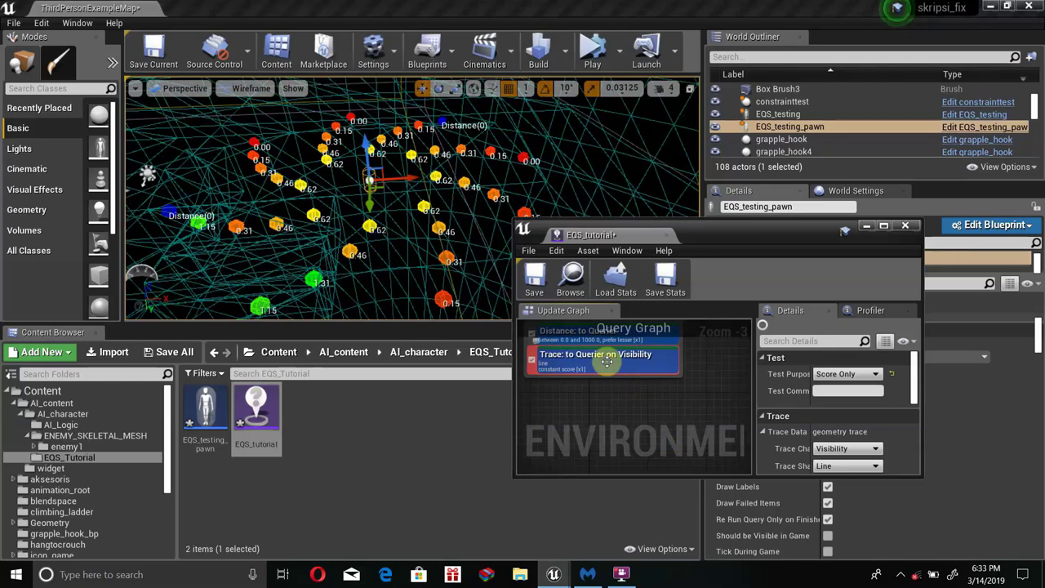
{"action": "left_click_drag", "start_coordinate": [606, 362], "coordinate": [700, 470]}
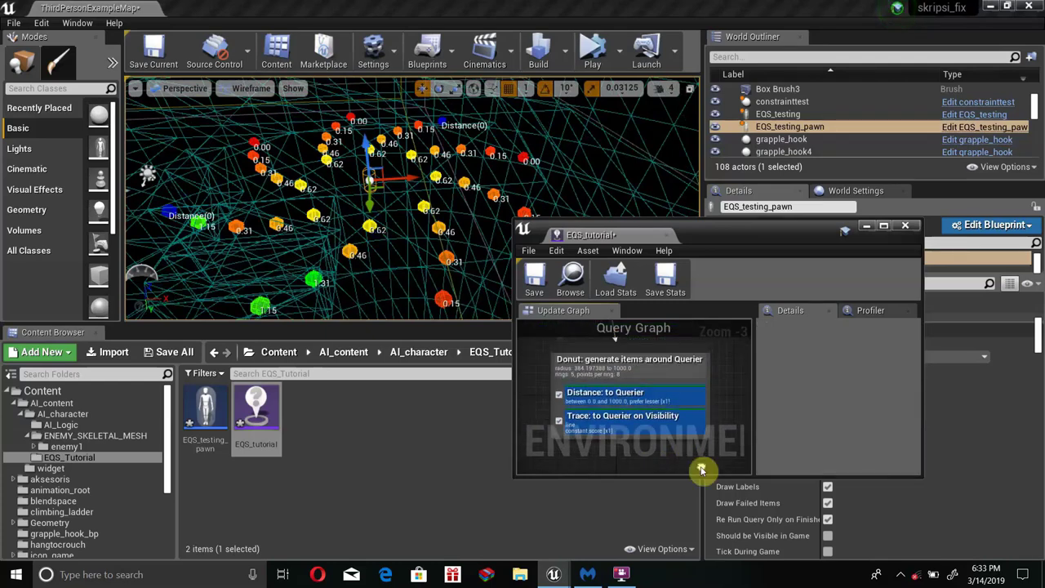
- Add a Pathfinding PathExist: from Querier test to the Donut generator and select it
{"action": "right_click", "coordinate": [649, 378]}
{"action": "mouse_move", "coordinate": [666, 468]}
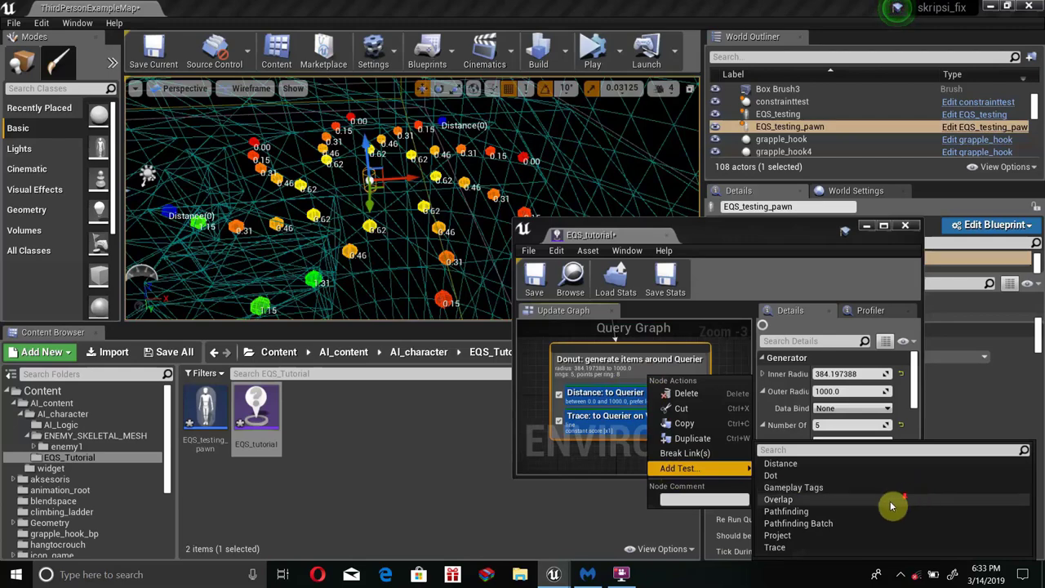
{"action": "left_click", "coordinate": [810, 512]}
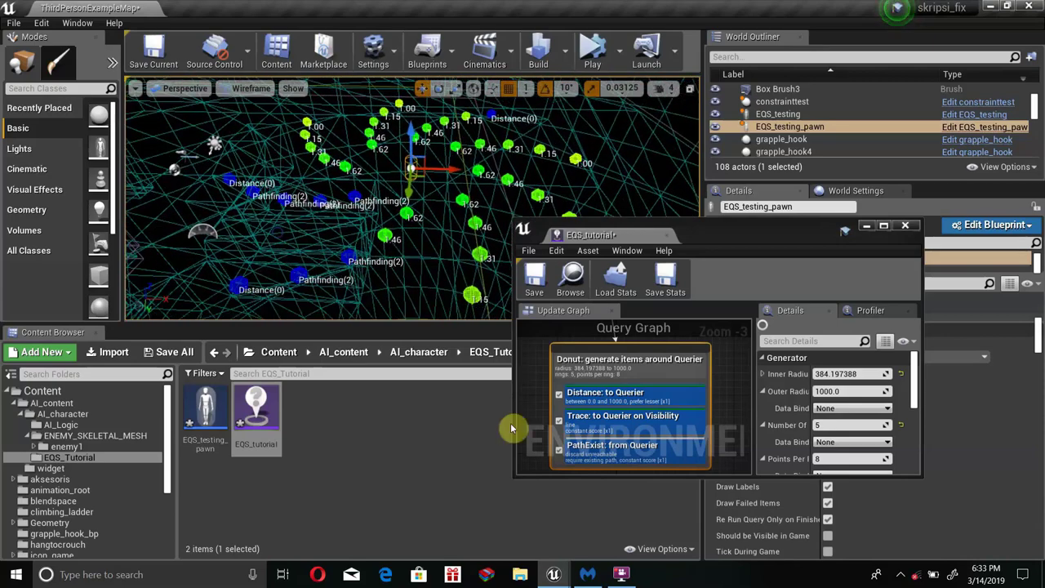
{"action": "right_click_drag", "start_coordinate": [746, 439], "coordinate": [748, 376]}
{"action": "left_click", "coordinate": [663, 380]}
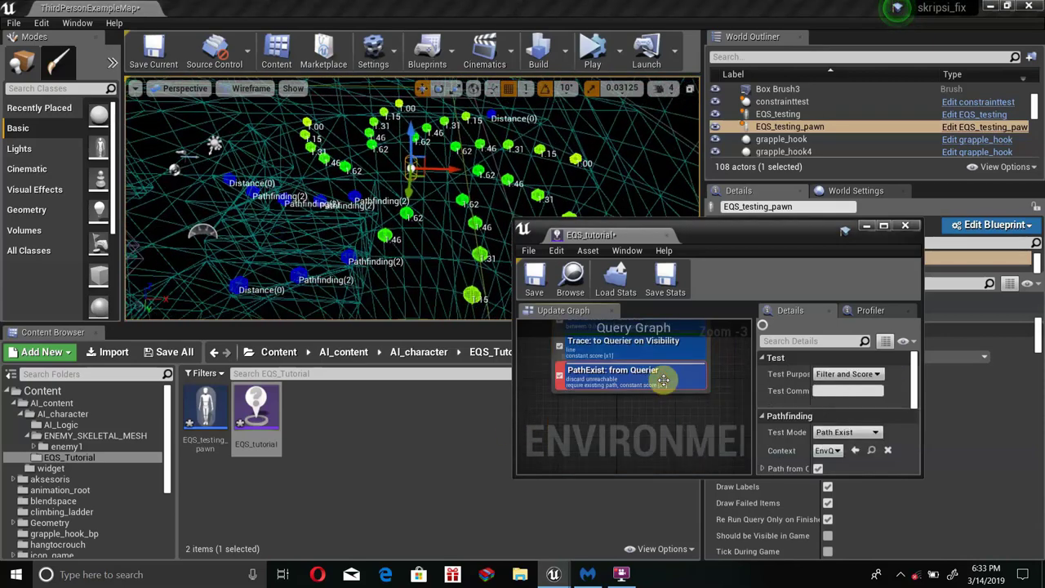
- Cycle the PathExist test purpose through Filter Only and Score Only, ending on Filter and Score
{"action": "left_click", "coordinate": [849, 374]}
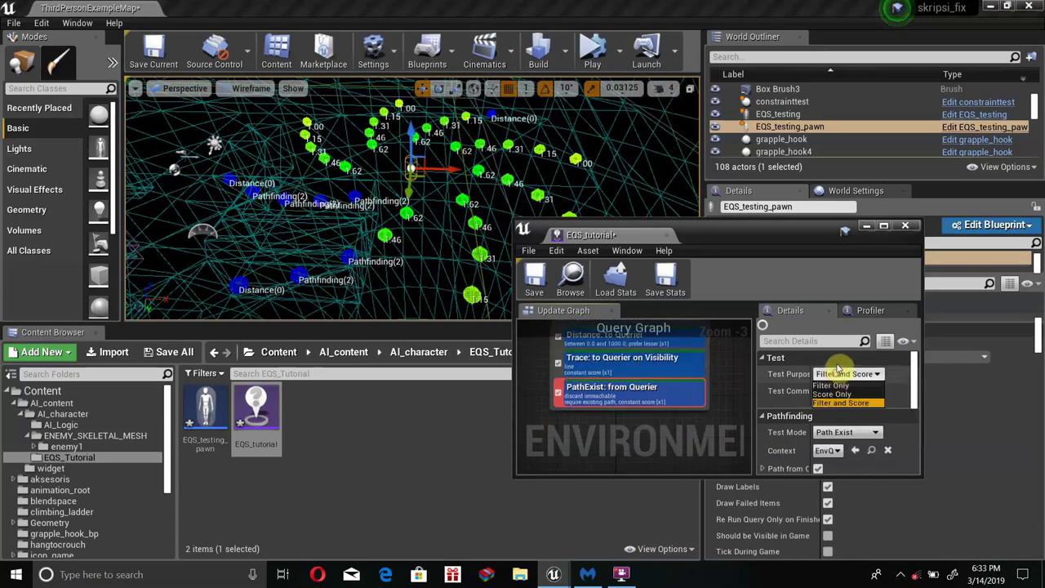
{"action": "left_click", "coordinate": [837, 385]}
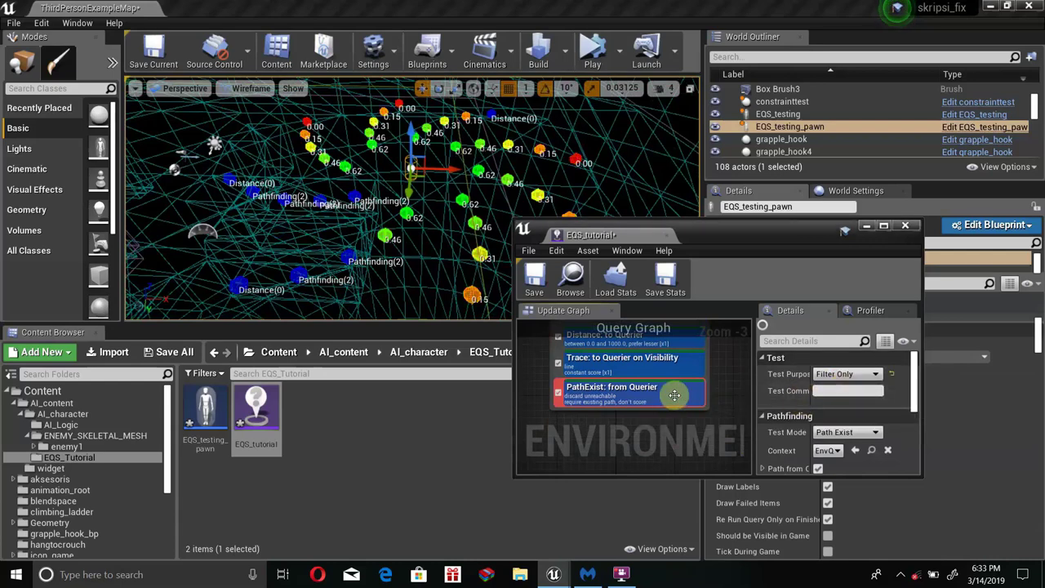
{"action": "left_click", "coordinate": [853, 376]}
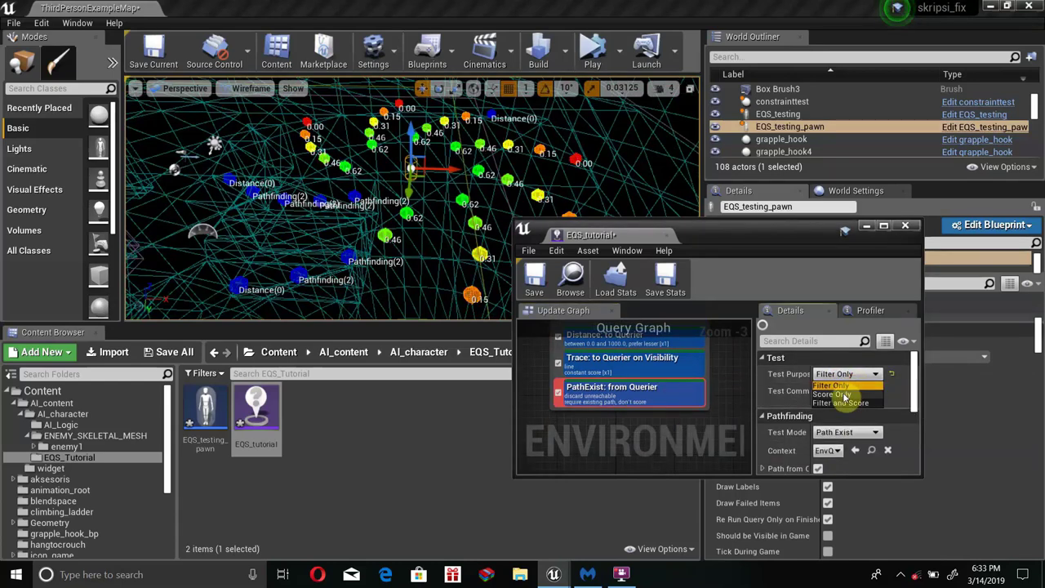
{"action": "left_click", "coordinate": [833, 394]}
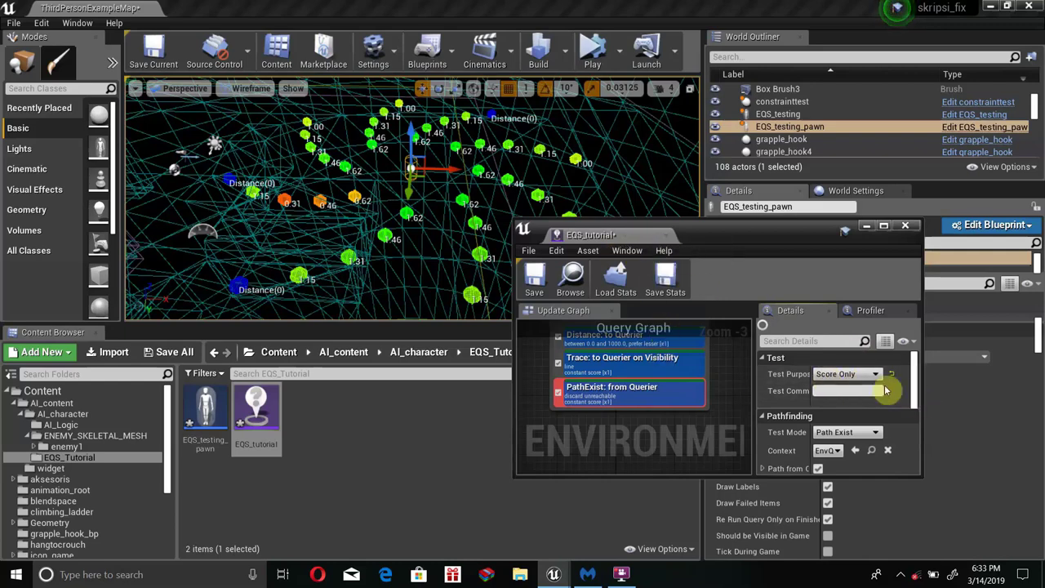
{"action": "left_click", "coordinate": [849, 374]}
{"action": "left_click", "coordinate": [836, 404]}
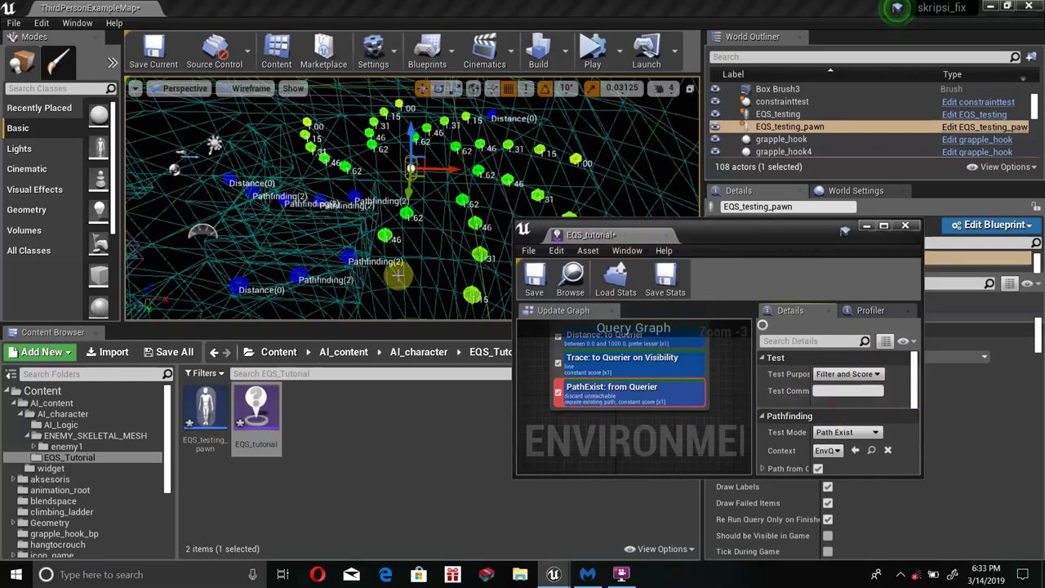
- Toggle the PathExist test's checkbox while orbiting to compare the point scores
{"action": "right_click_drag", "start_coordinate": [460, 323], "coordinate": [459, 323]}
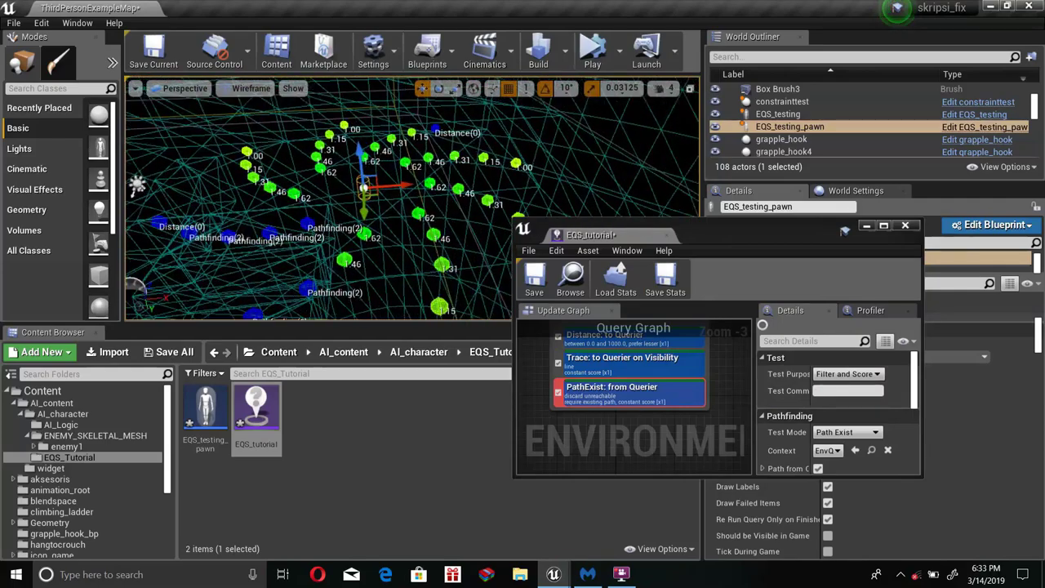
{"action": "left_click", "coordinate": [559, 391]}
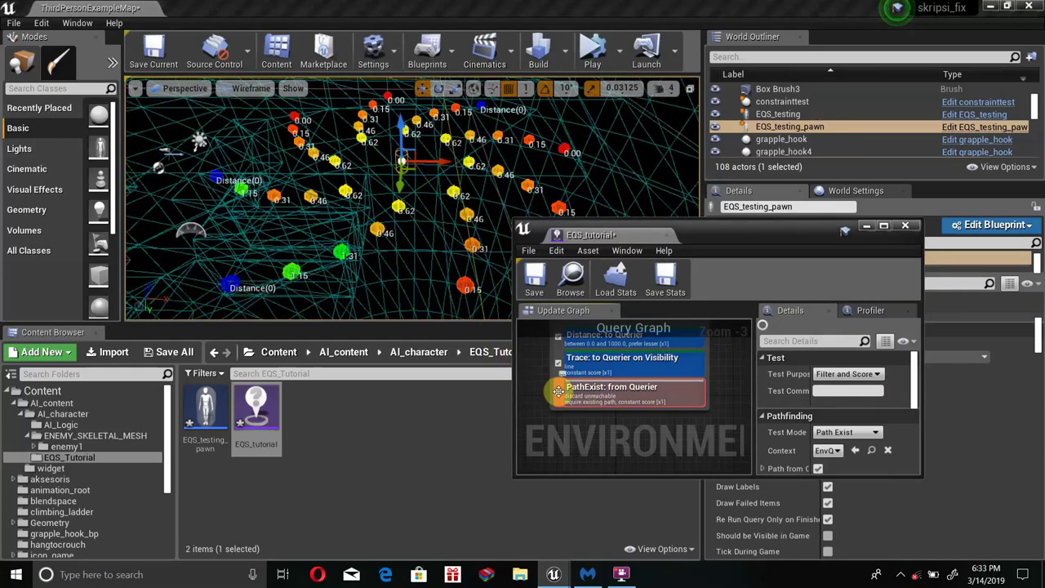
{"action": "right_click_drag", "start_coordinate": [398, 205], "coordinate": [397, 206]}
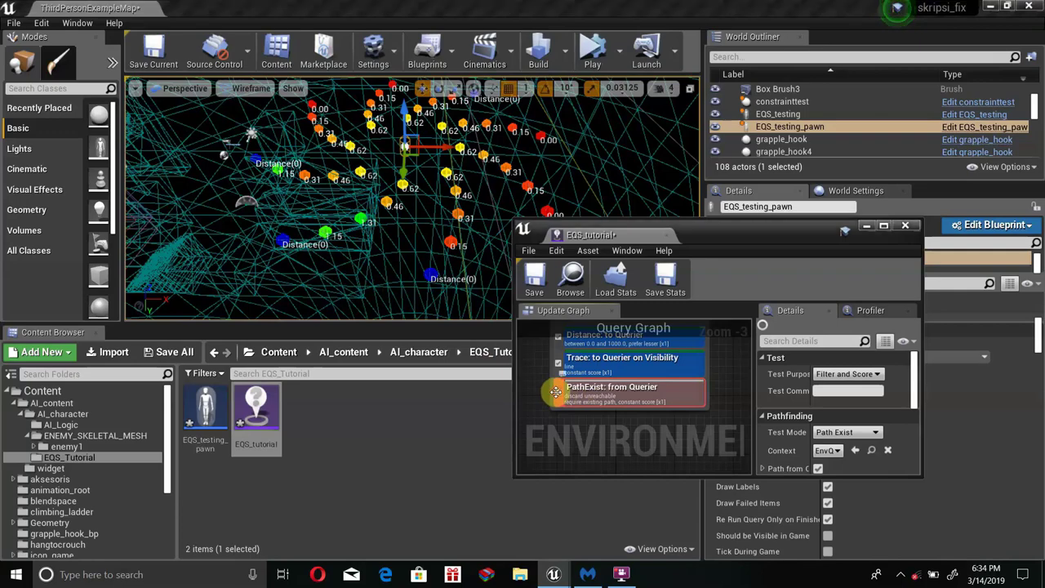
{"action": "right_click", "coordinate": [409, 144]}
- Select EQS_testing_pawn and switch the viewport back to Lit to view its debug points
{"action": "right_click_drag", "start_coordinate": [341, 205], "coordinate": [308, 178]}
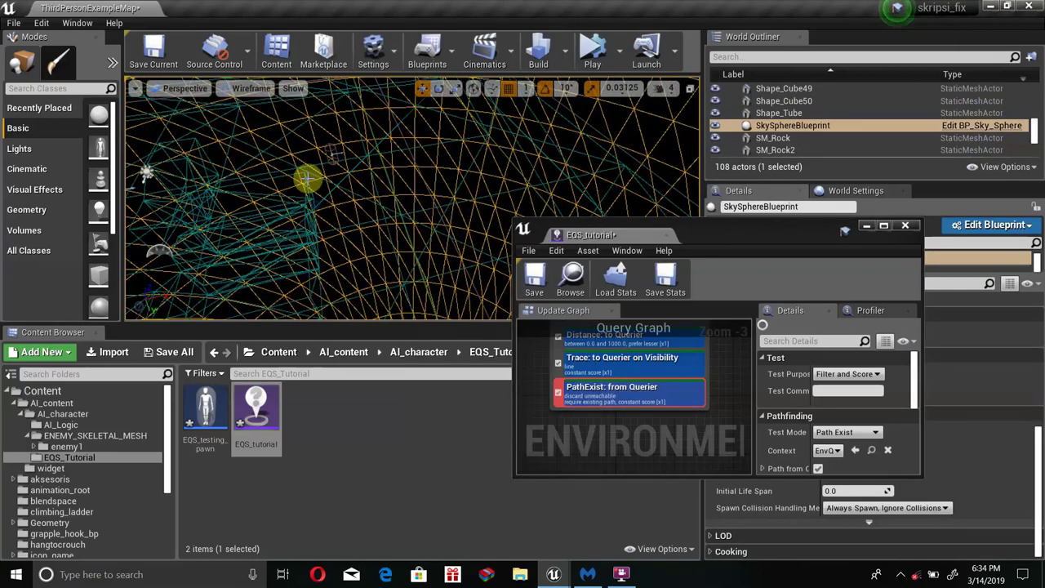
{"action": "left_click", "coordinate": [326, 147]}
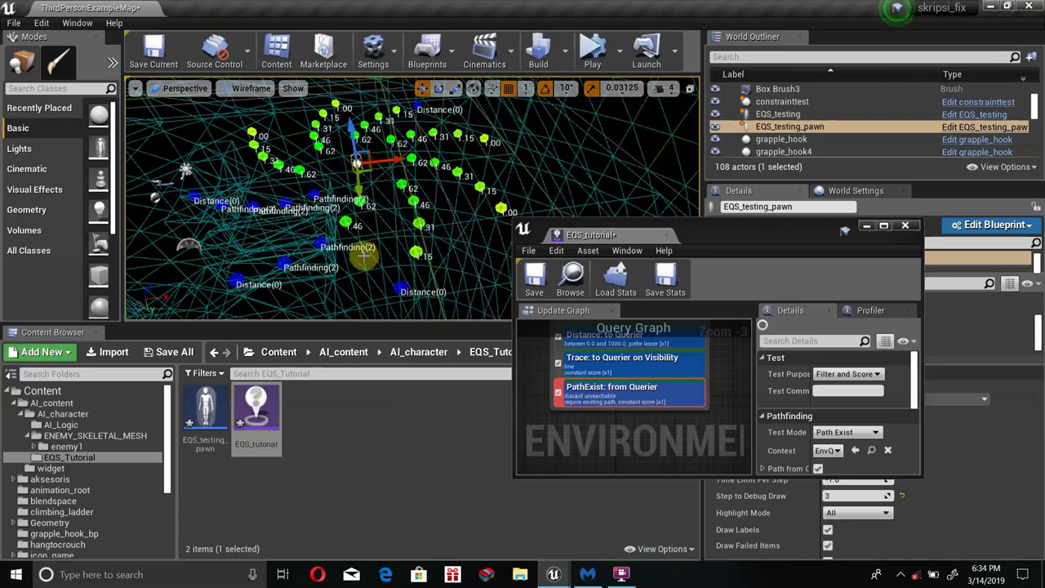
{"action": "right_click_drag", "start_coordinate": [413, 220], "coordinate": [384, 196]}
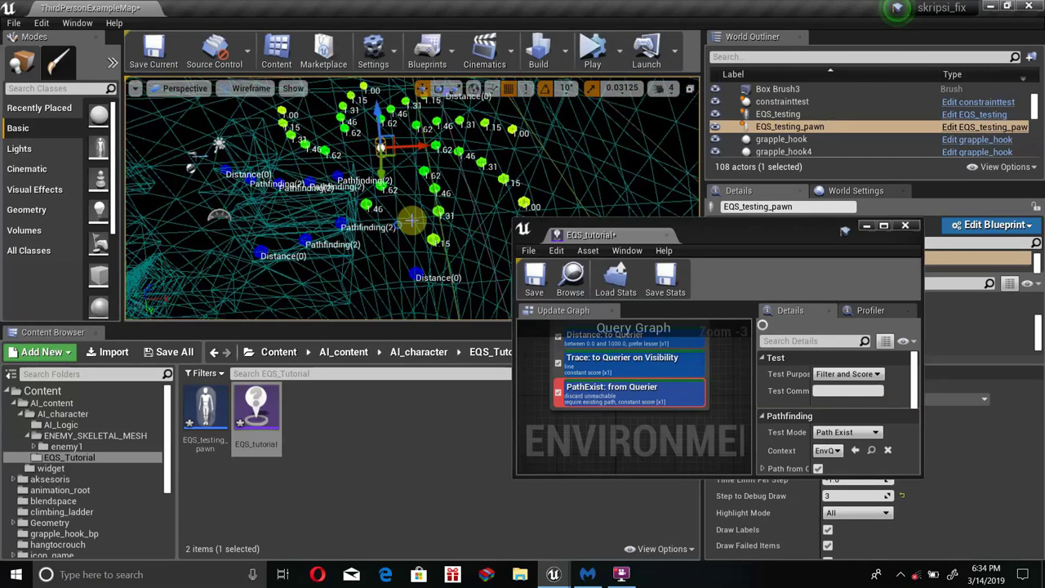
{"action": "left_click", "coordinate": [248, 88]}
{"action": "left_click", "coordinate": [236, 121]}
{"action": "right_click_drag", "start_coordinate": [315, 164], "coordinate": [311, 172]}
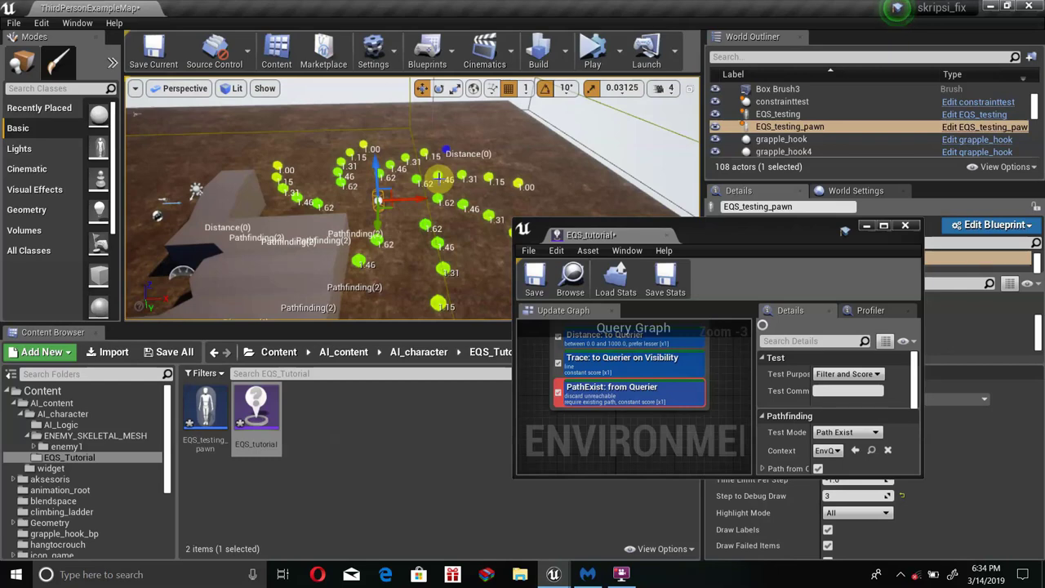
{"action": "mouse_move", "coordinate": [447, 170]}
{"action": "right_mouse_down"}
{"action": "mouse_move", "coordinate": [360, 210]}
{"action": "mouse_move", "coordinate": [366, 198]}
{"action": "right_mouse_up"}
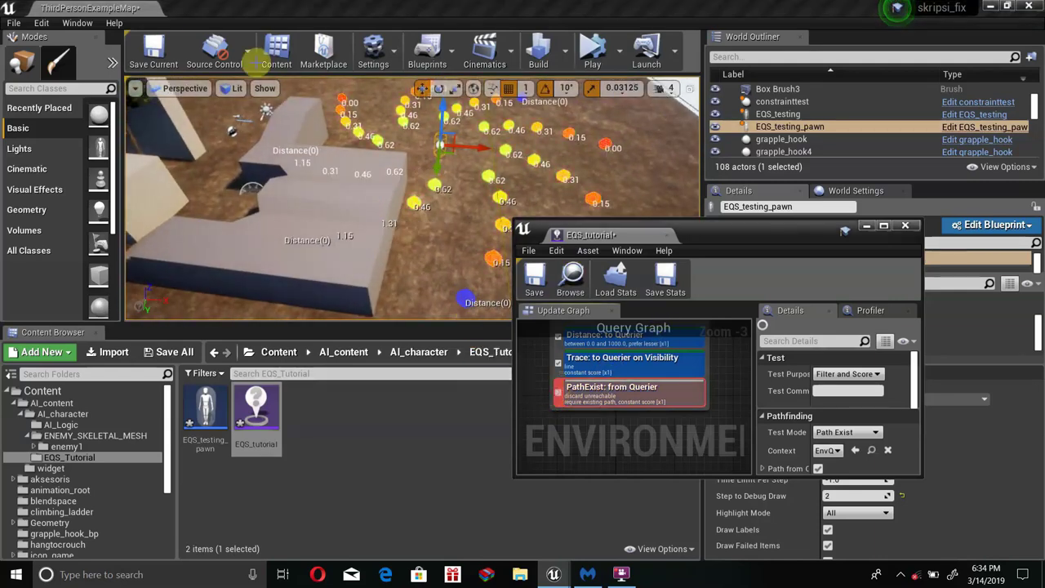
{"action": "left_click", "coordinate": [231, 88]}
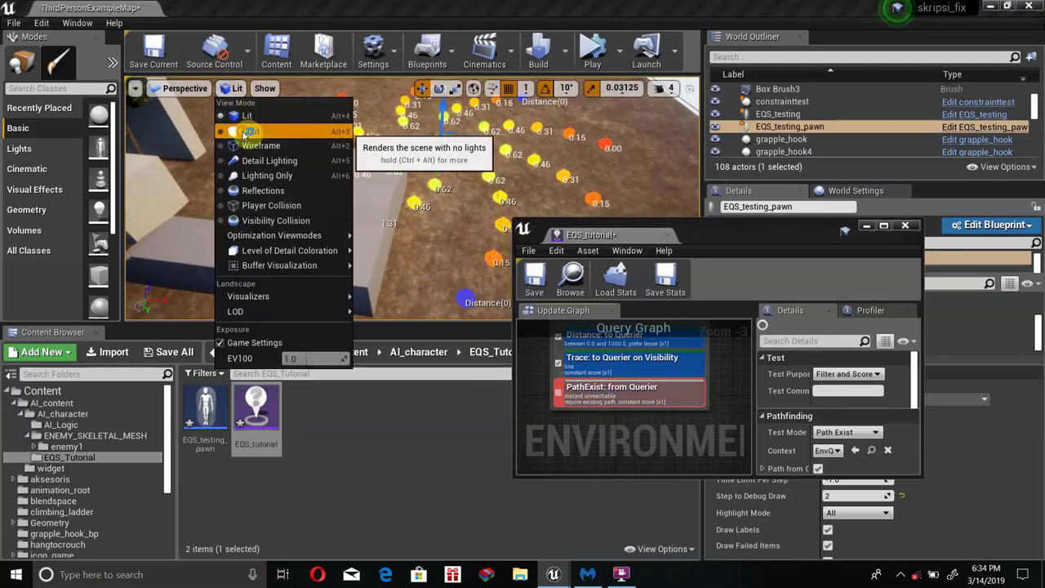
{"action": "left_click", "coordinate": [254, 145]}
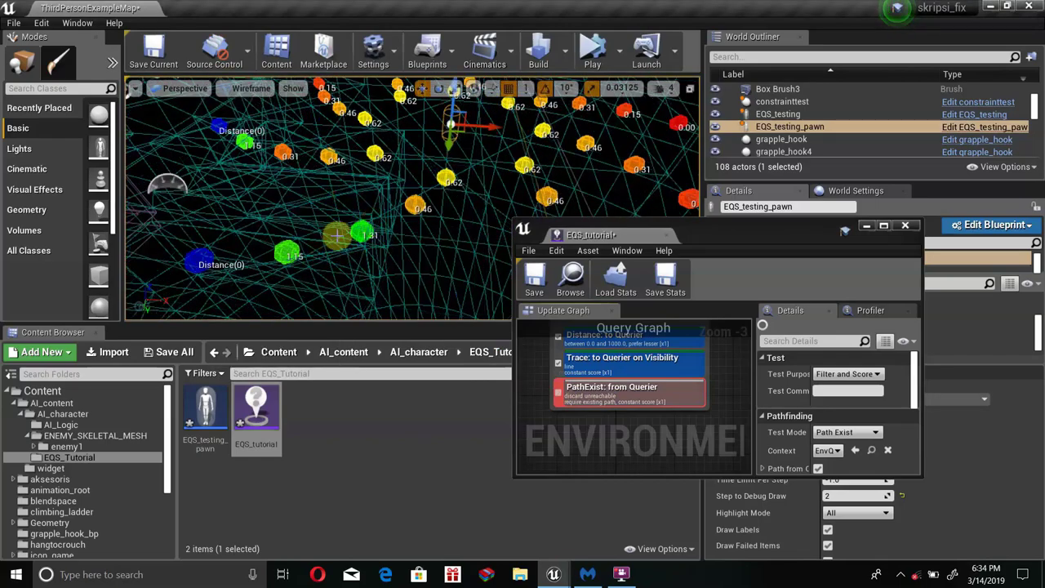
{"action": "mouse_move", "coordinate": [375, 222]}
{"action": "right_mouse_down"}
{"action": "mouse_move", "coordinate": [465, 231]}
{"action": "mouse_move", "coordinate": [245, 97]}
{"action": "right_mouse_up"}
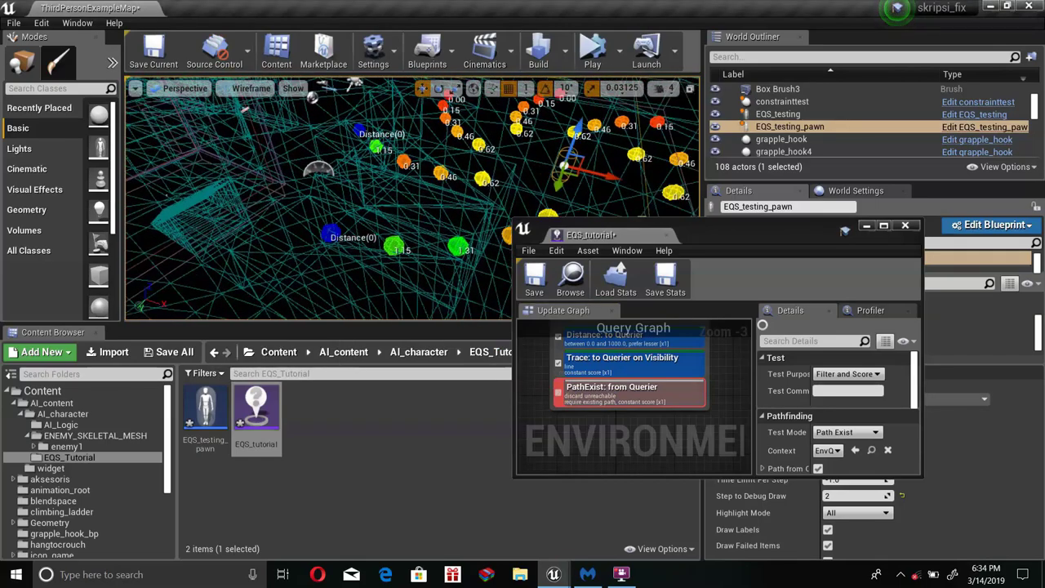
{"action": "left_click", "coordinate": [248, 114]}
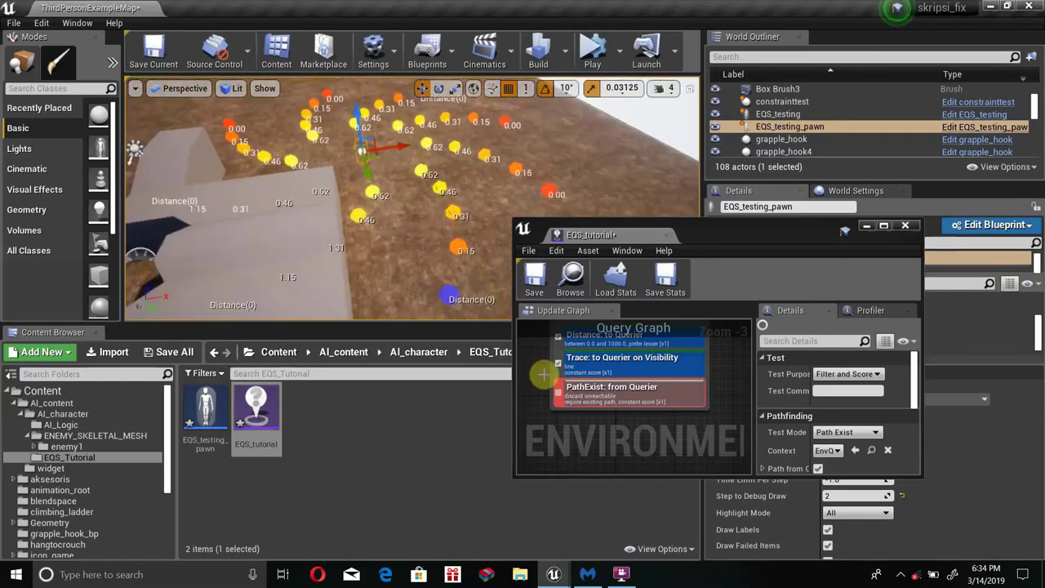
{"action": "left_click", "coordinate": [558, 393]}
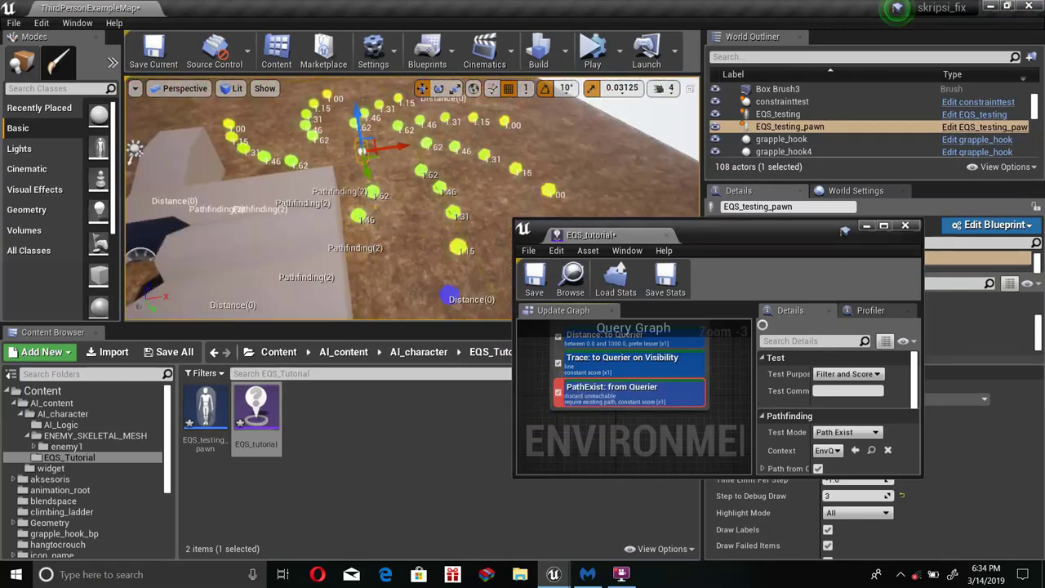
{"action": "left_click_drag", "start_coordinate": [312, 169], "coordinate": [312, 188]}
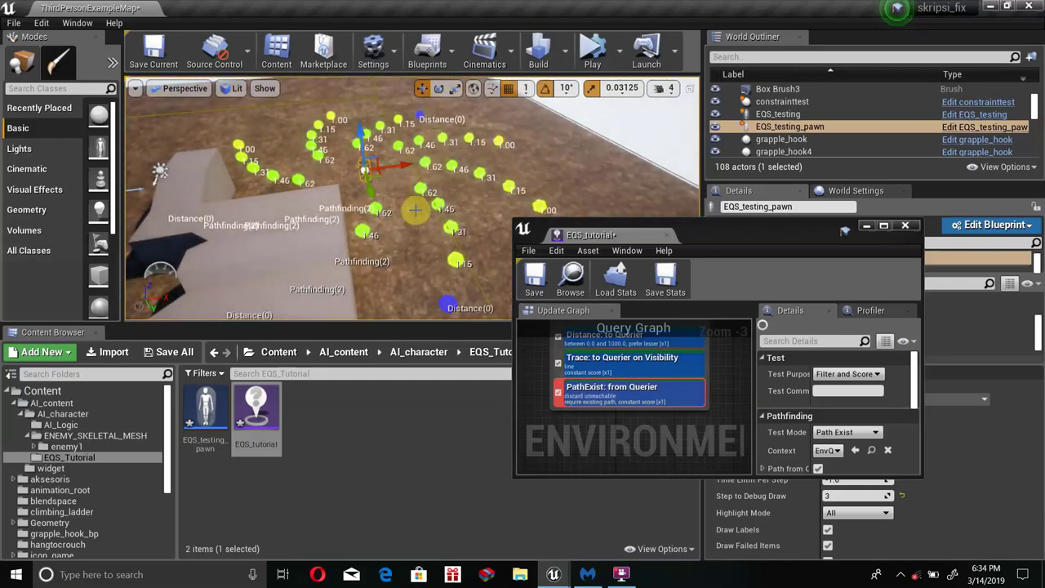
{"action": "left_click_drag", "start_coordinate": [415, 211], "coordinate": [392, 219]}
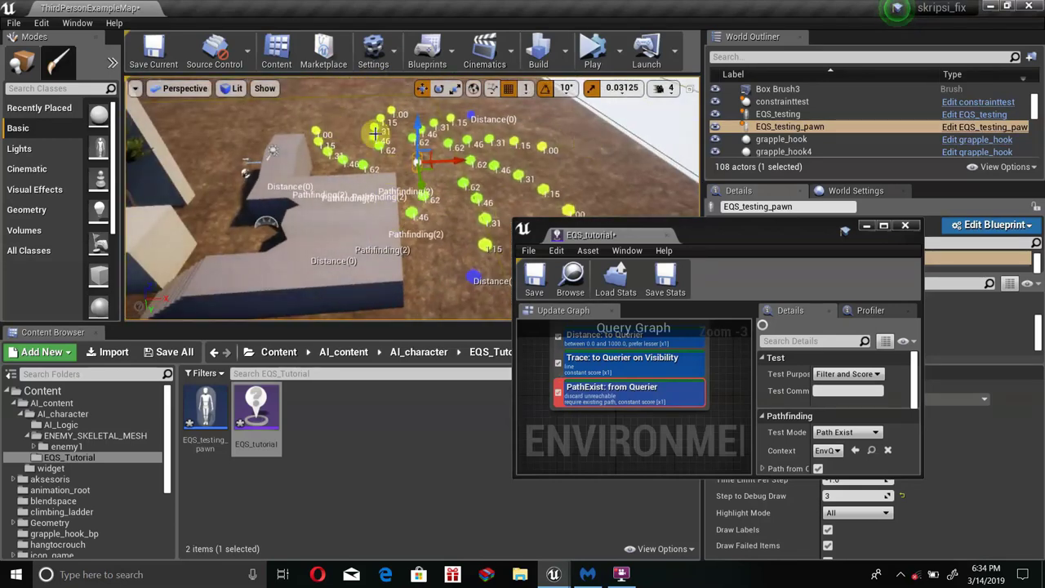
{"action": "mouse_move", "coordinate": [376, 134]}
{"action": "left_mouse_down"}
{"action": "mouse_move", "coordinate": [321, 208]}
{"action": "mouse_move", "coordinate": [407, 218]}
{"action": "left_mouse_up"}
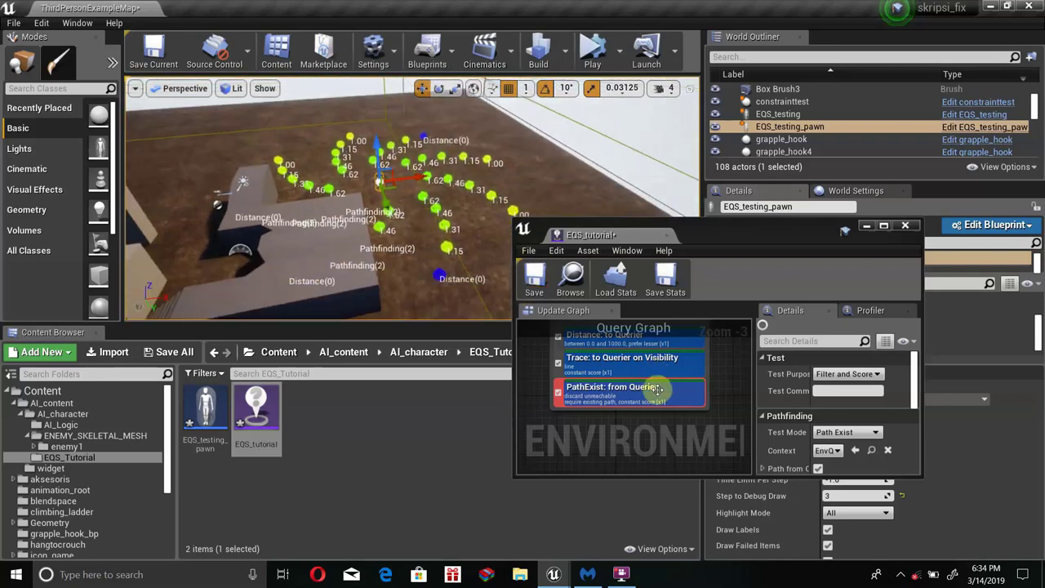
- Maximize the EQS_tutorial editor, keep filter class at None, select ROOT, and save the query
{"action": "left_click", "coordinate": [883, 225]}
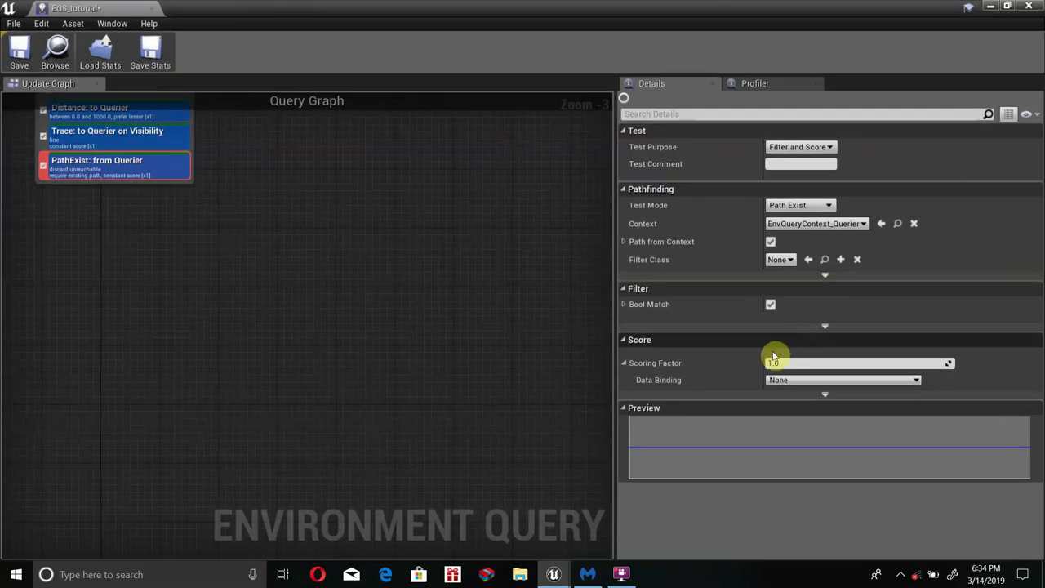
{"action": "left_click", "coordinate": [780, 259]}
{"action": "left_click", "coordinate": [797, 289]}
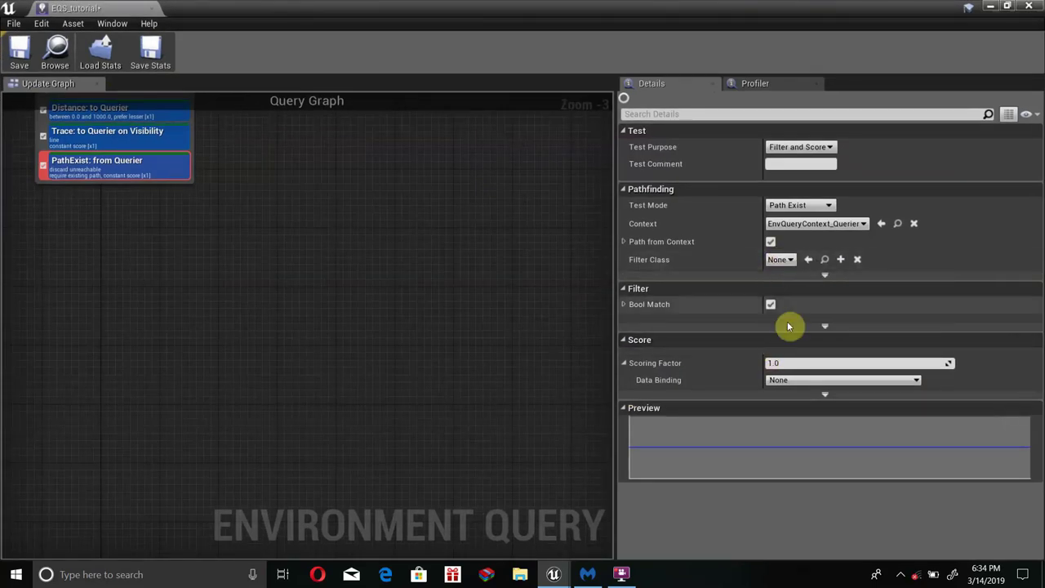
{"action": "left_click", "coordinate": [798, 381]}
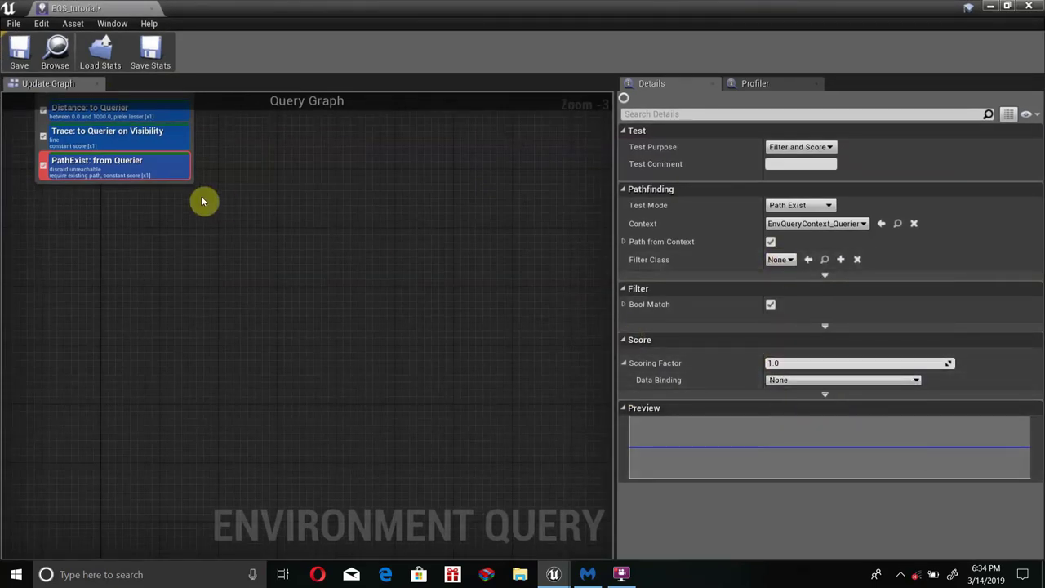
{"action": "right_click_drag", "start_coordinate": [204, 201], "coordinate": [331, 331]}
{"action": "right_click_drag", "start_coordinate": [217, 169], "coordinate": [322, 289]}
{"action": "left_click", "coordinate": [321, 289]}
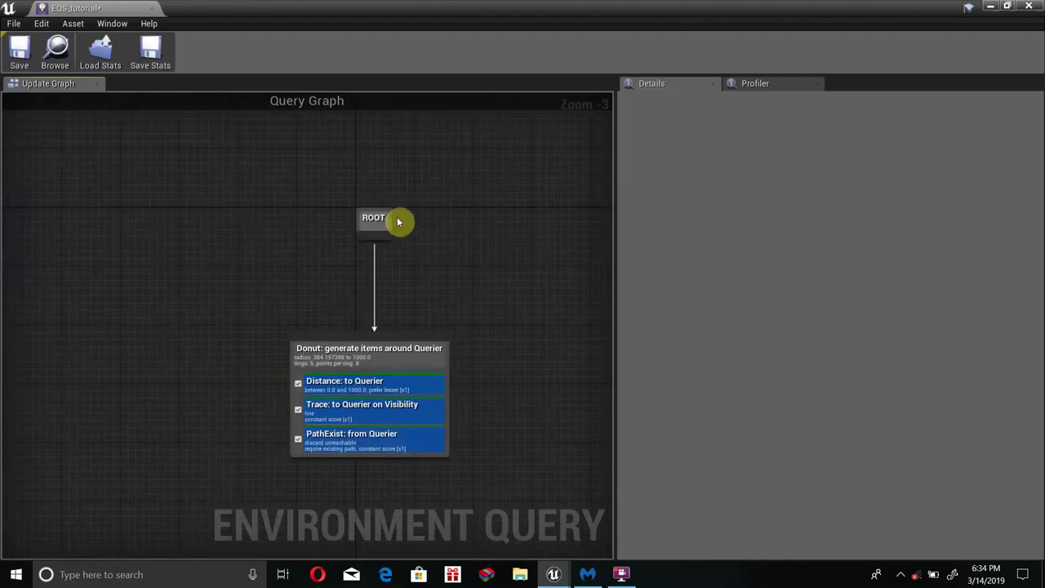
{"action": "scroll", "coordinate": [399, 221], "scroll_direction": "up", "scroll_amount": 3}
{"action": "left_click", "coordinate": [369, 226]}
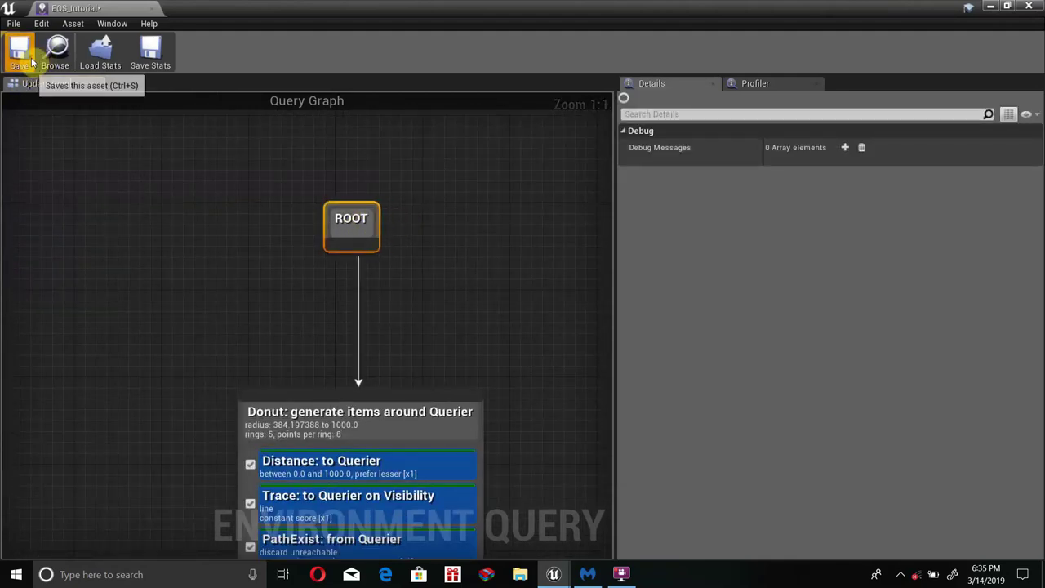
{"action": "left_click", "coordinate": [20, 49]}
- Confirm the PathExist test keeps Querier context, None filter class and None data binding, then close the editor
{"action": "right_click_drag", "start_coordinate": [361, 493], "coordinate": [386, 368]}
{"action": "left_click", "coordinate": [394, 421]}
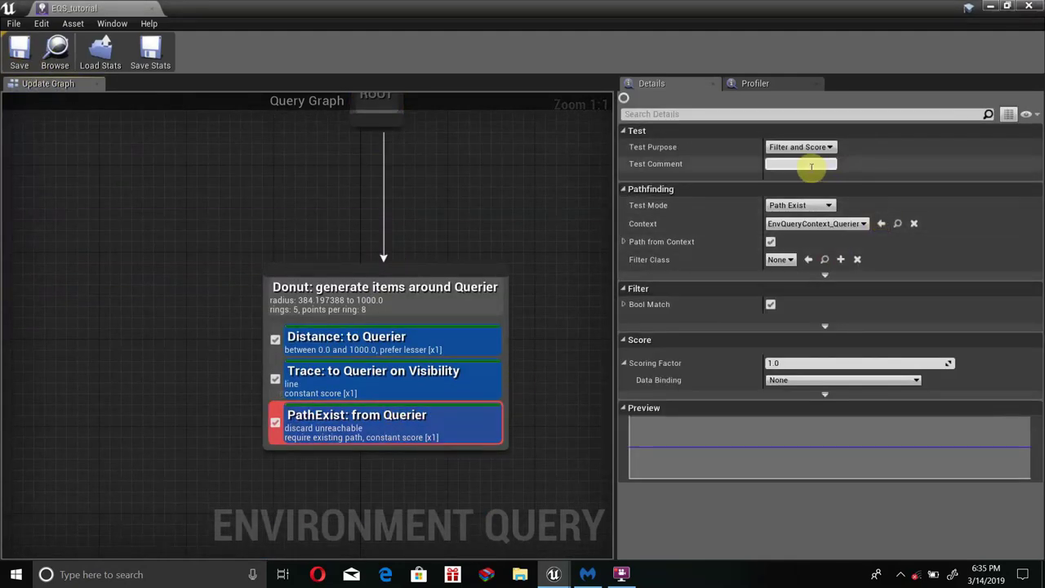
{"action": "left_click", "coordinate": [808, 224]}
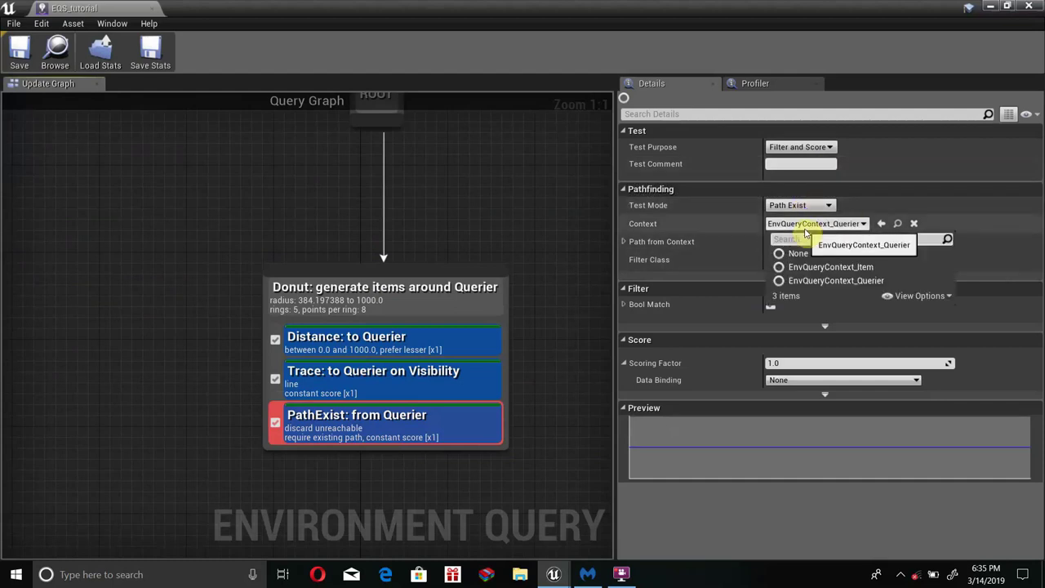
{"action": "left_click", "coordinate": [817, 282]}
{"action": "left_click", "coordinate": [780, 260]}
{"action": "left_click", "coordinate": [792, 286]}
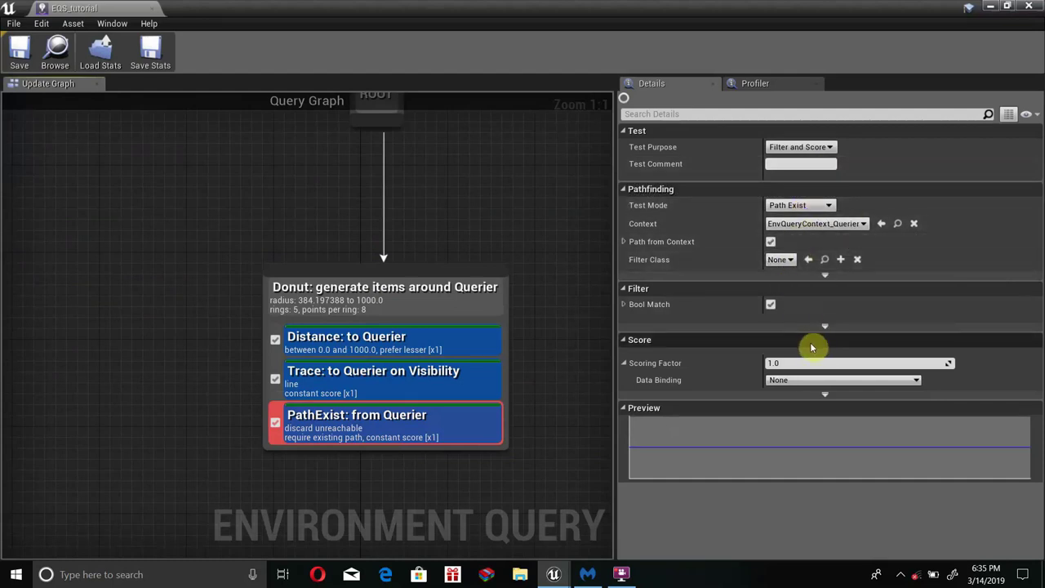
{"action": "left_click", "coordinate": [806, 381]}
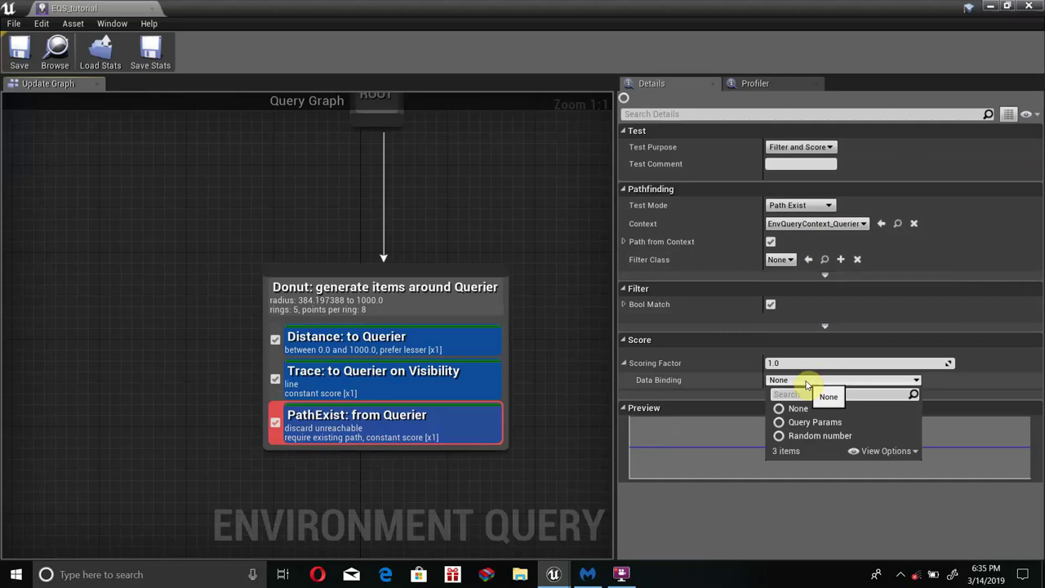
{"action": "left_click", "coordinate": [806, 382]}
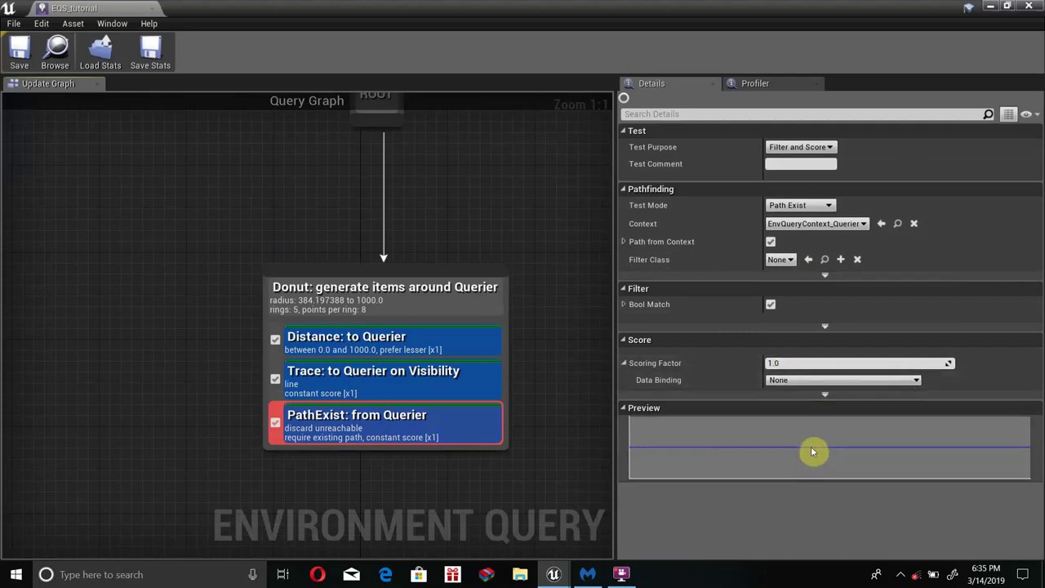
{"action": "left_click", "coordinate": [19, 47]}
- Return to the level, go up to the AI_character folder, and open AI_behavior_tree
{"action": "left_click", "coordinate": [1025, 6]}
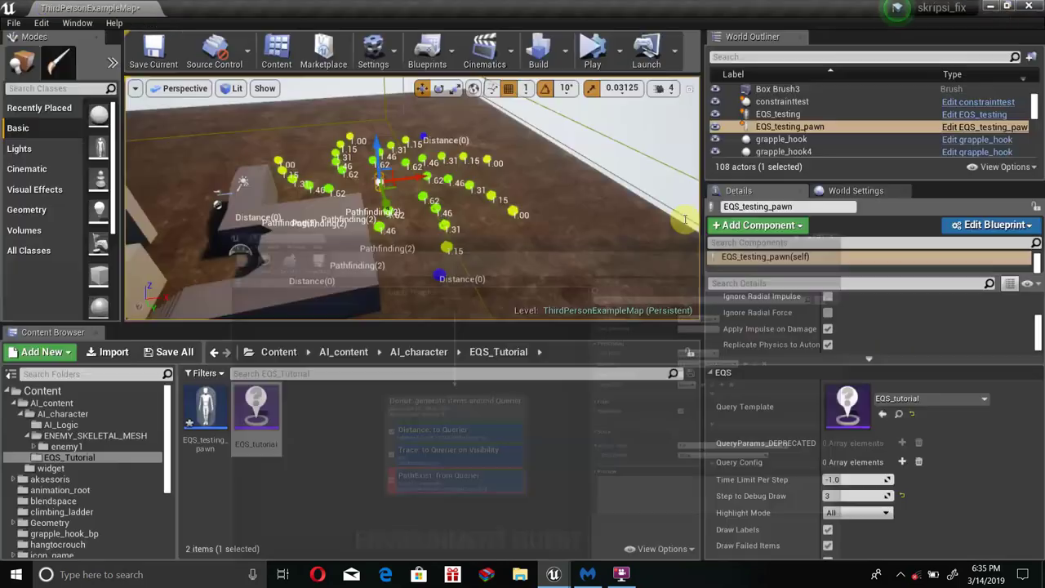
{"action": "left_click_drag", "start_coordinate": [684, 221], "coordinate": [382, 268]}
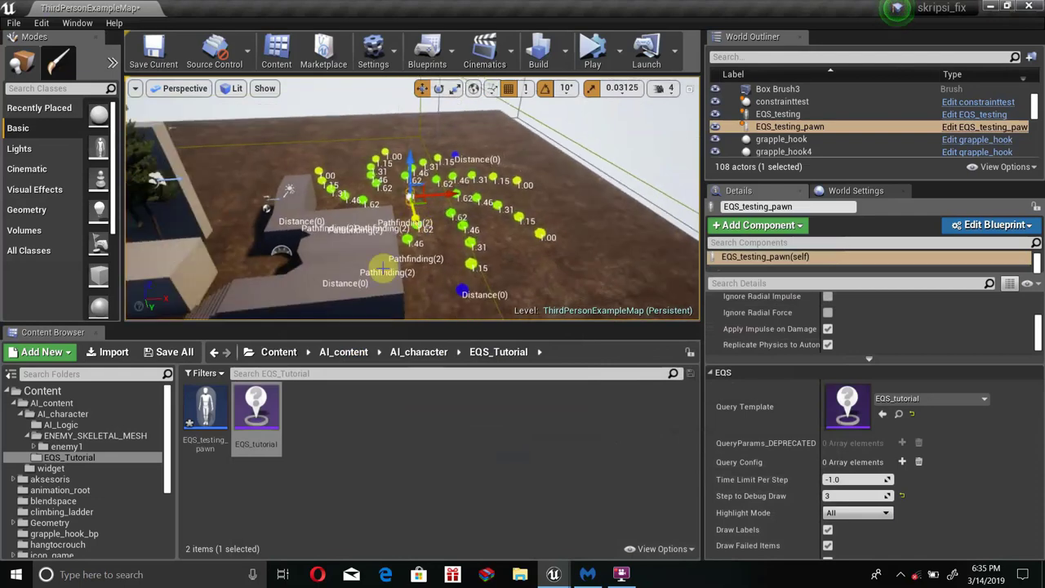
{"action": "left_click", "coordinate": [419, 352]}
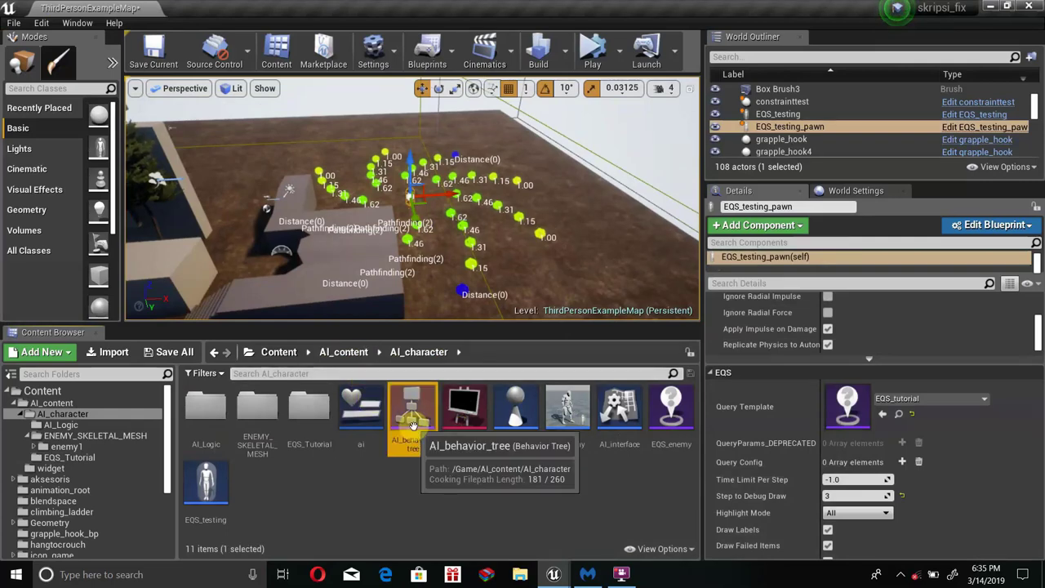
{"action": "double_click", "coordinate": [410, 439]}
{"action": "right_click_drag", "start_coordinate": [334, 291], "coordinate": [160, 352]}
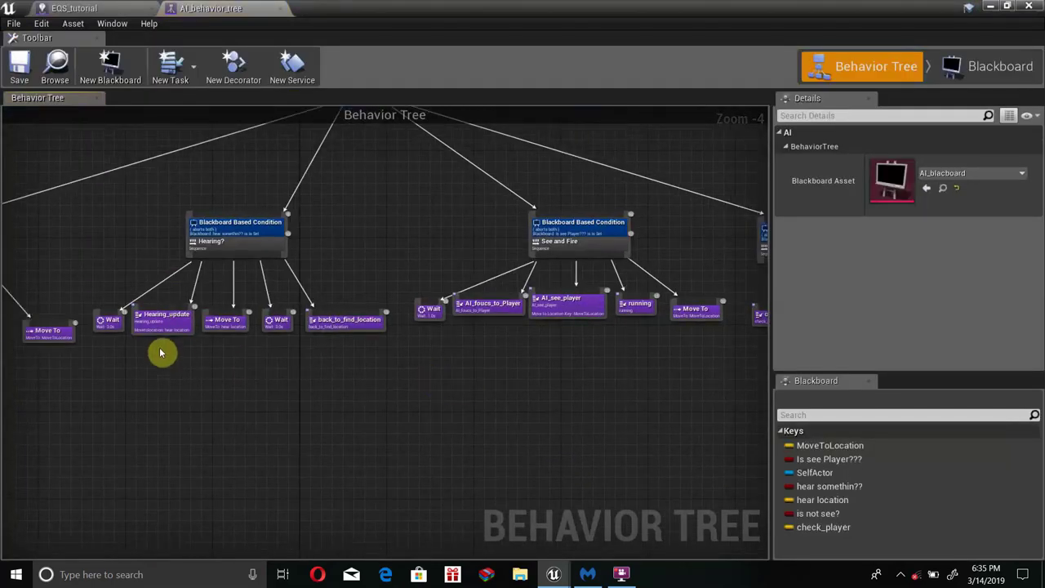
{"action": "scroll", "coordinate": [352, 345], "scroll_direction": "up", "scroll_amount": 1}
{"action": "mouse_move", "coordinate": [352, 345]}
{"action": "right_mouse_down"}
{"action": "mouse_move", "coordinate": [94, 356]}
{"action": "mouse_move", "coordinate": [280, 350]}
{"action": "mouse_move", "coordinate": [166, 432]}
{"action": "right_mouse_up"}
{"action": "scroll", "coordinate": [280, 334], "scroll_direction": "up", "scroll_amount": 3}
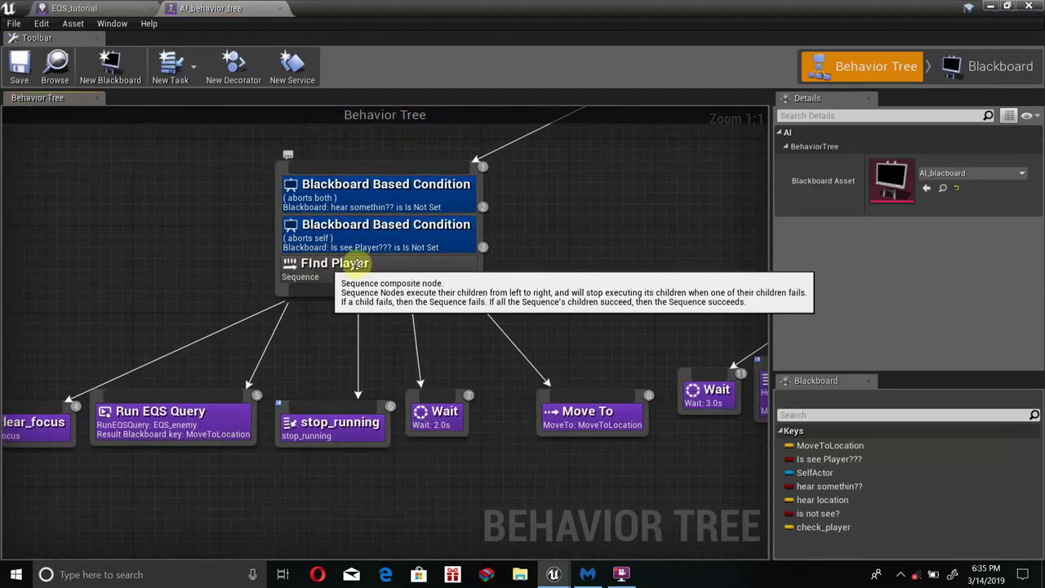
{"action": "right_click_drag", "start_coordinate": [226, 365], "coordinate": [371, 299]}
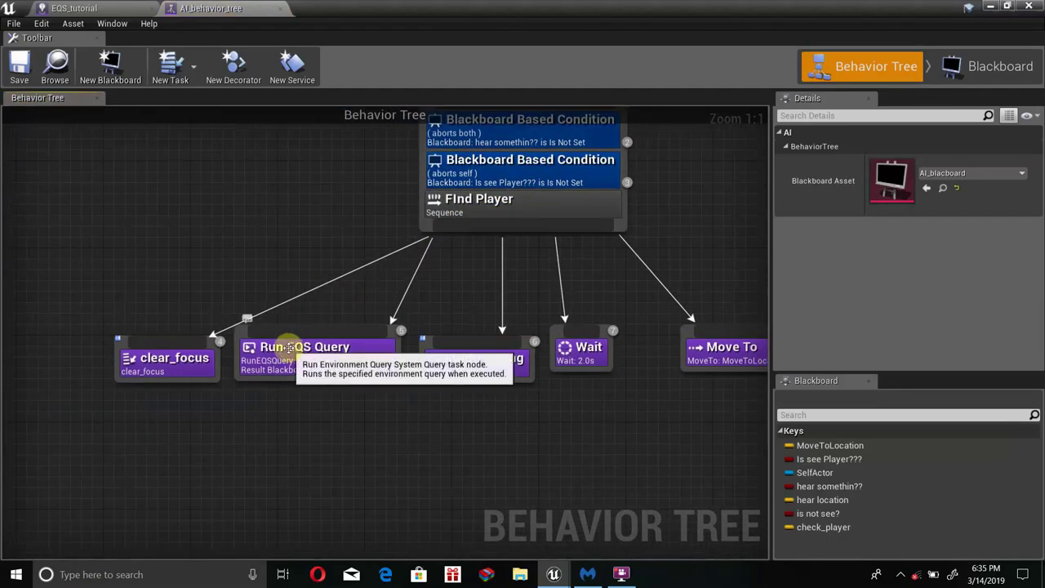
{"action": "left_click", "coordinate": [287, 349]}
{"action": "scroll", "coordinate": [908, 304], "scroll_direction": "down", "scroll_amount": 3}
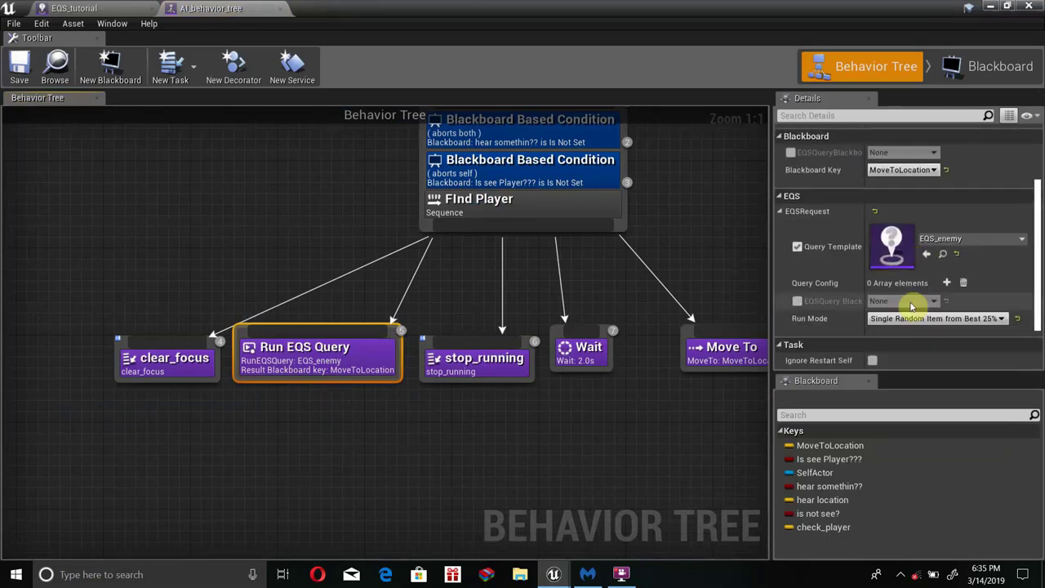
{"action": "scroll", "coordinate": [910, 308], "scroll_direction": "down", "scroll_amount": 2}
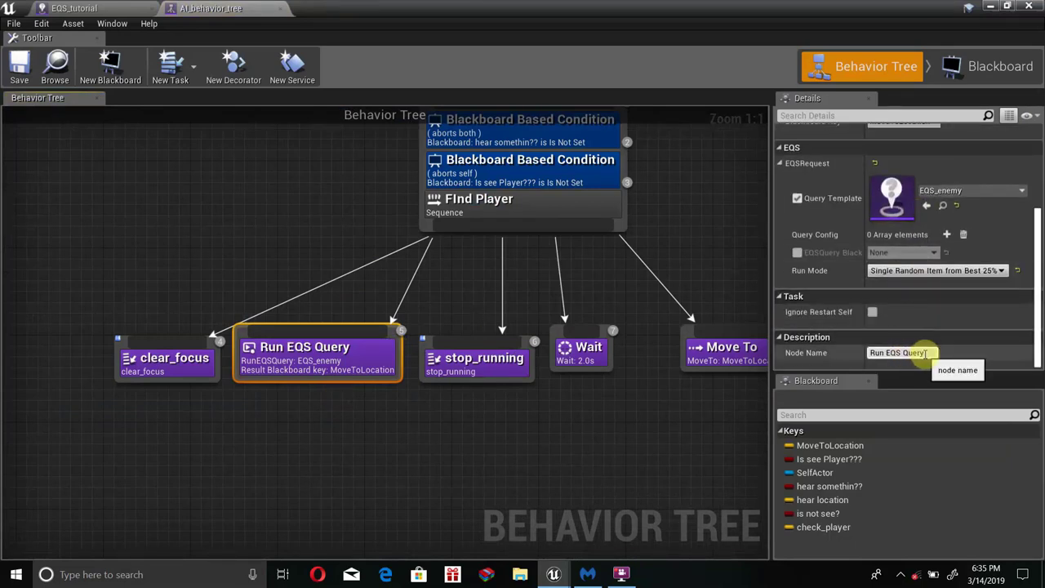
{"action": "left_click", "coordinate": [359, 409]}
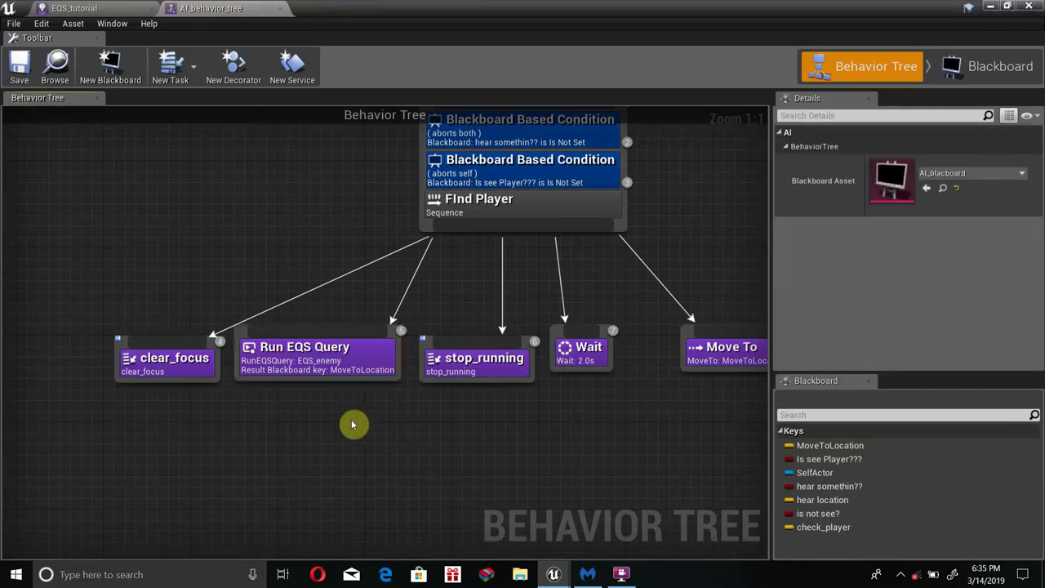
{"action": "left_click", "coordinate": [328, 361]}
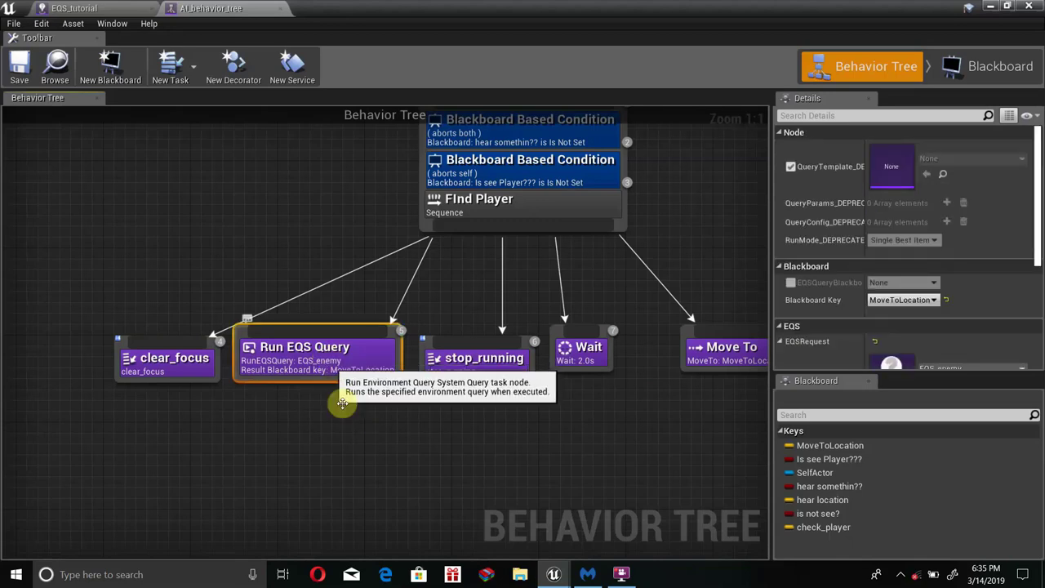
{"action": "left_click", "coordinate": [346, 461]}
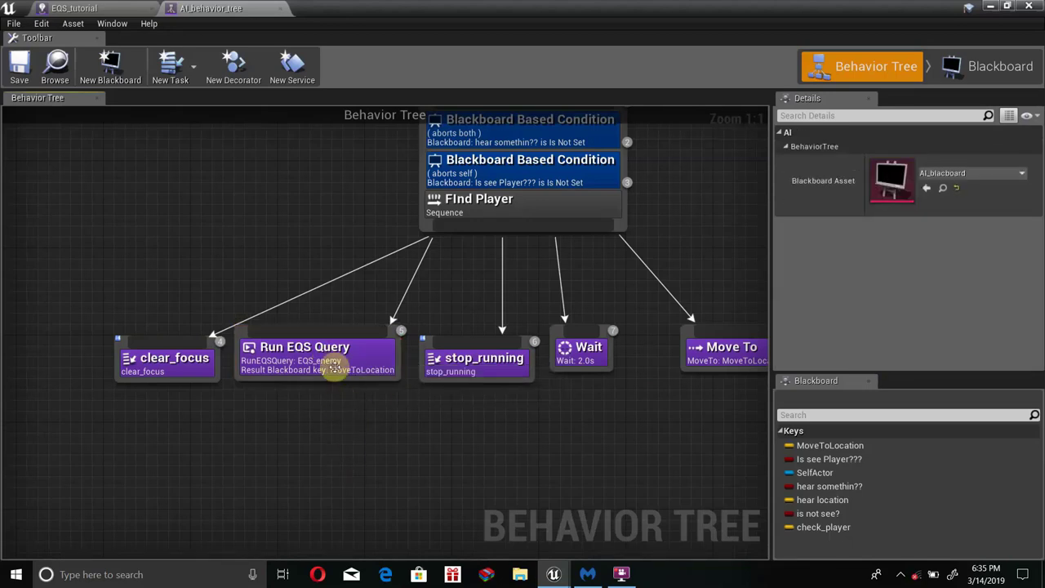
{"action": "left_click", "coordinate": [335, 368]}
- Add a second Run EQS Query task node below the behavior tree
{"action": "right_click", "coordinate": [315, 454]}
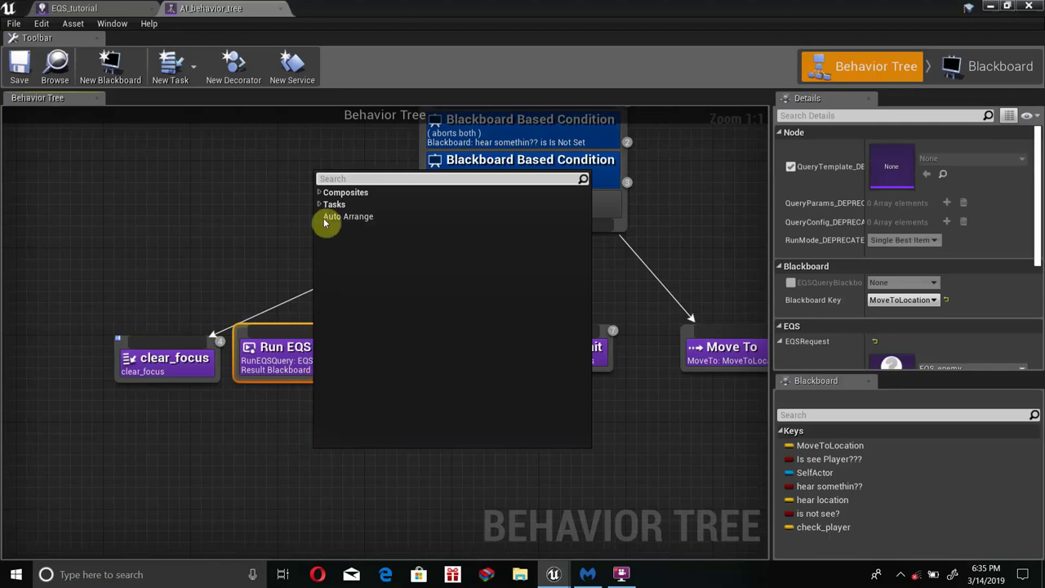
{"action": "left_click", "coordinate": [278, 394]}
{"action": "right_click", "coordinate": [310, 425]}
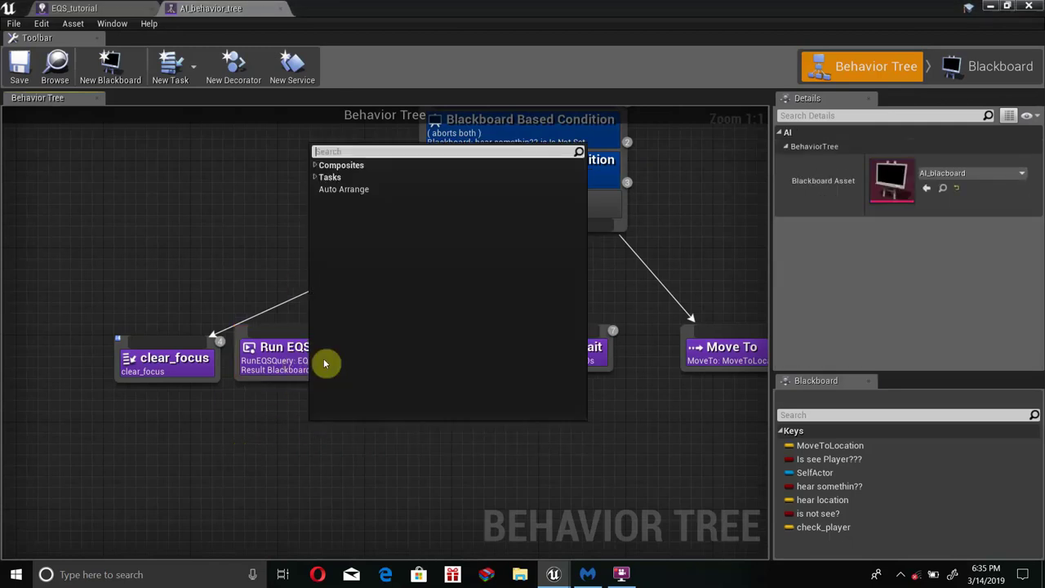
{"action": "right_click", "coordinate": [275, 420]}
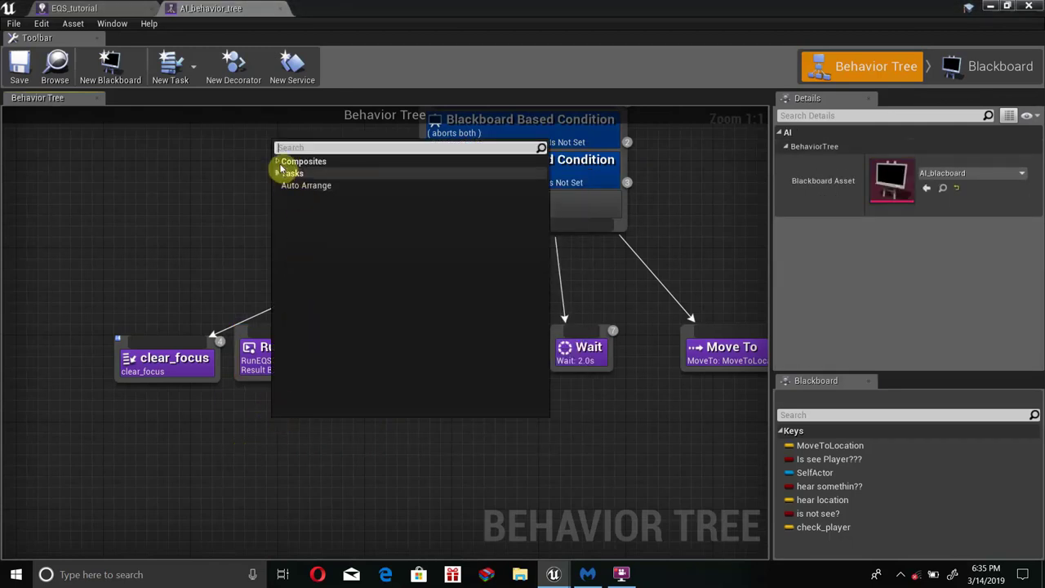
{"action": "left_click", "coordinate": [278, 161]}
{"action": "left_click", "coordinate": [278, 209]}
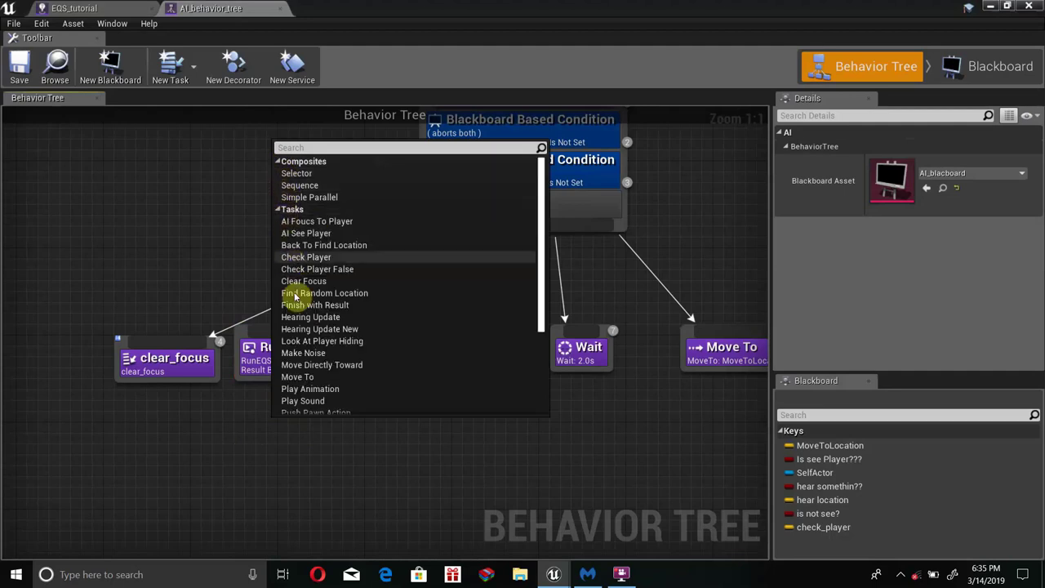
{"action": "scroll", "coordinate": [307, 349], "scroll_direction": "down", "scroll_amount": 5}
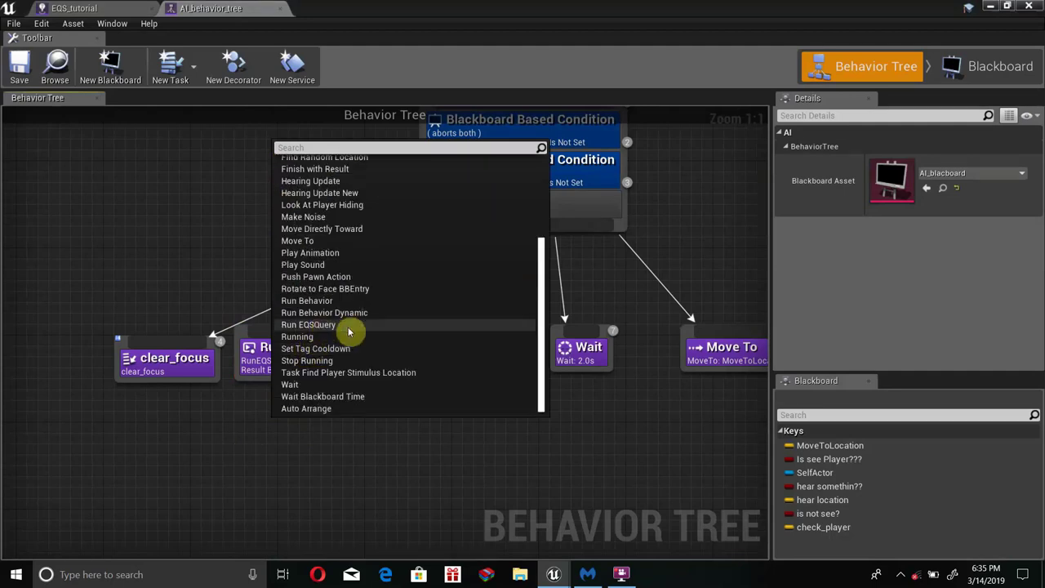
{"action": "left_click", "coordinate": [343, 326]}
{"action": "left_click_drag", "start_coordinate": [352, 443], "coordinate": [299, 443]}
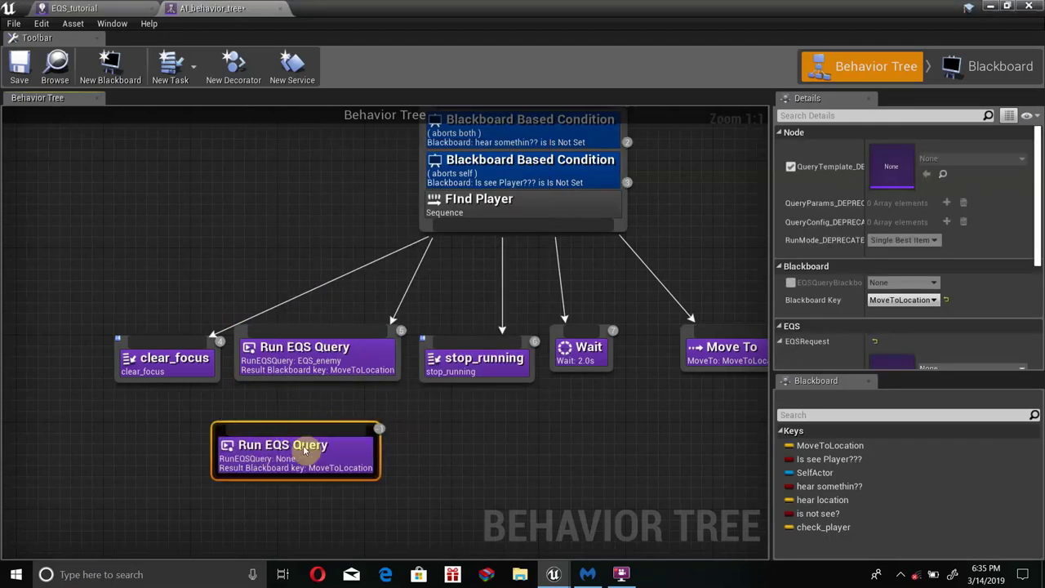
- Abandon wiring the duplicate to Find Player, delete it, and reselect the original Run EQS Query node
{"action": "mouse_move", "coordinate": [422, 316]}
{"action": "left_mouse_down"}
{"action": "mouse_move", "coordinate": [467, 234]}
{"action": "mouse_move", "coordinate": [366, 436]}
{"action": "left_mouse_up"}
{"action": "left_click", "coordinate": [362, 438]}
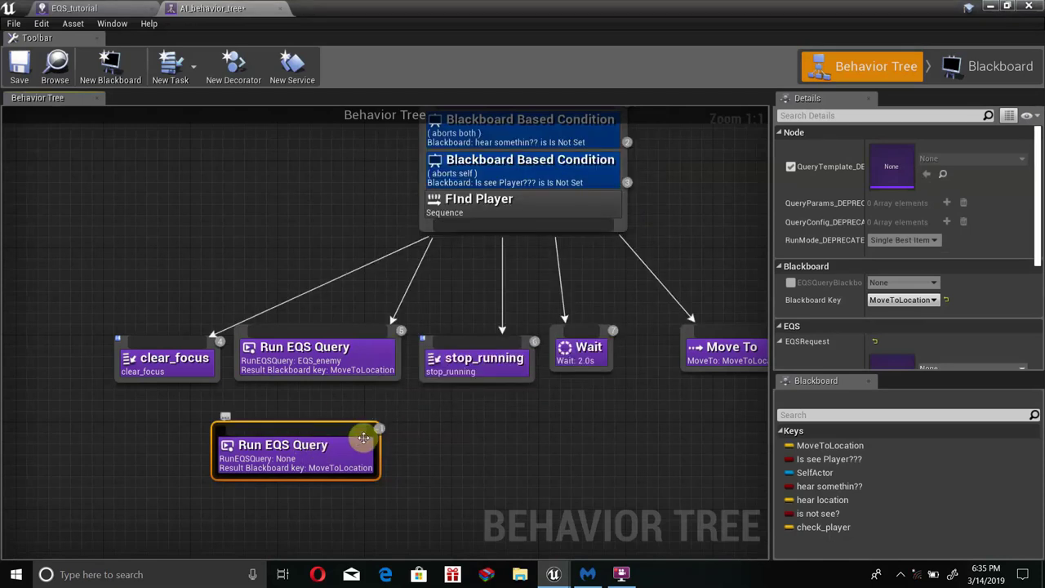
{"action": "key", "text": "Delete"}
{"action": "left_click", "coordinate": [321, 361]}
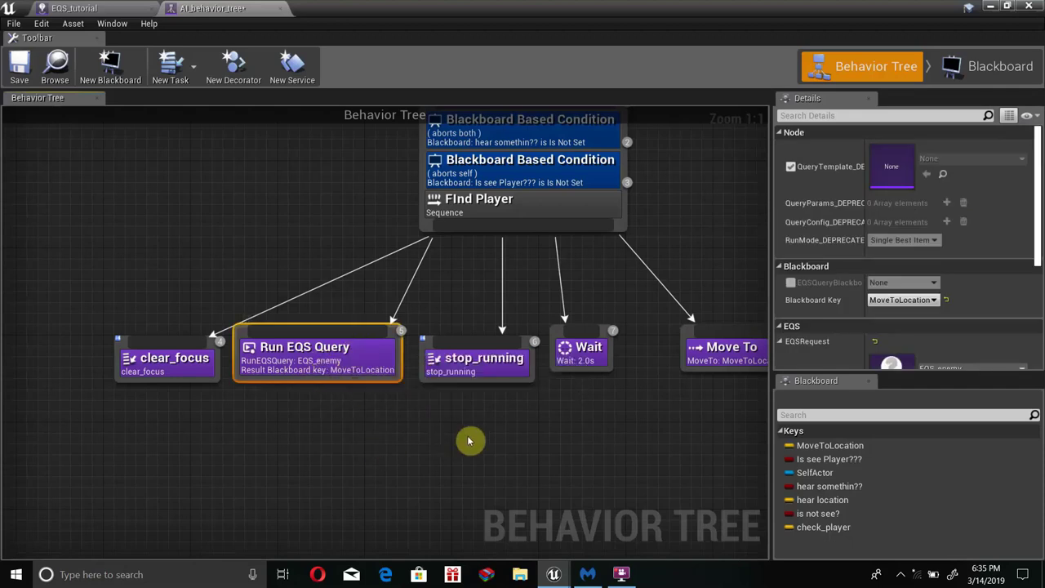
{"action": "left_click", "coordinate": [369, 383]}
{"action": "left_click", "coordinate": [360, 357]}
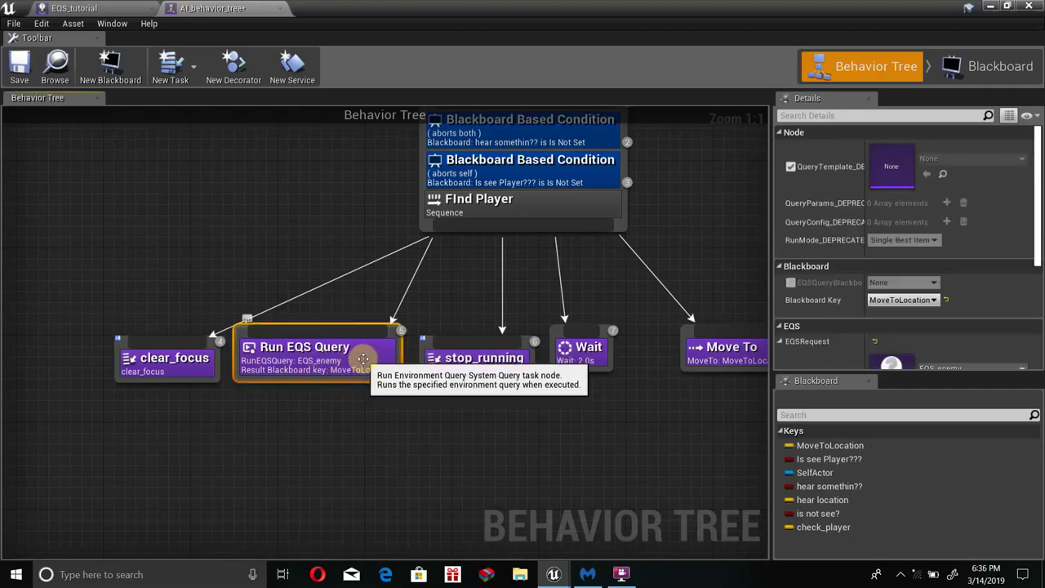
- Save the behavior tree and select the Run EQS Query node to view its properties
{"action": "left_click", "coordinate": [19, 66]}
{"action": "scroll", "coordinate": [324, 302], "scroll_direction": "down", "scroll_amount": 2}
{"action": "scroll", "coordinate": [324, 302], "scroll_direction": "down", "scroll_amount": 1}
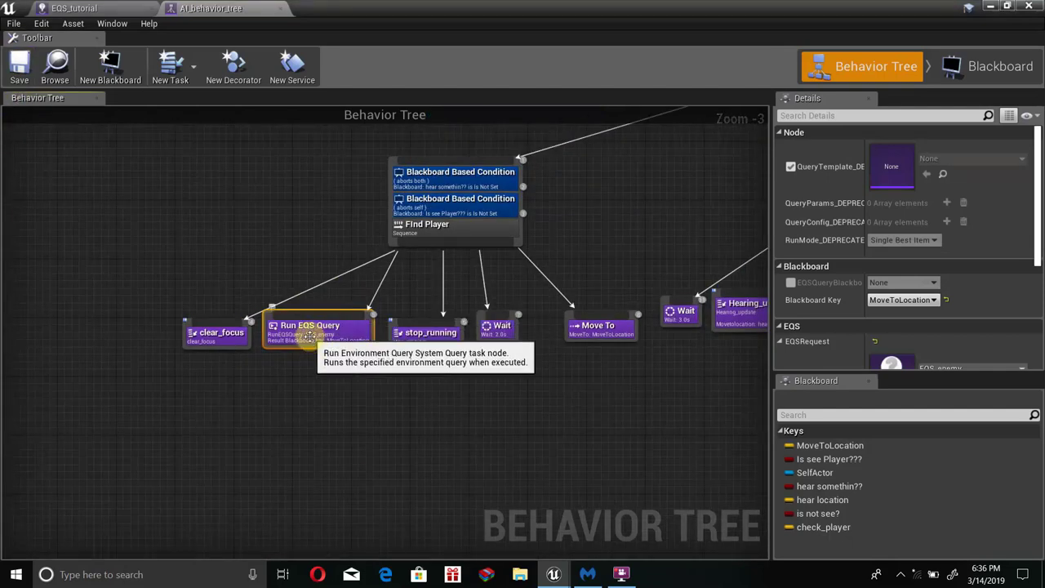
{"action": "left_click", "coordinate": [321, 238]}
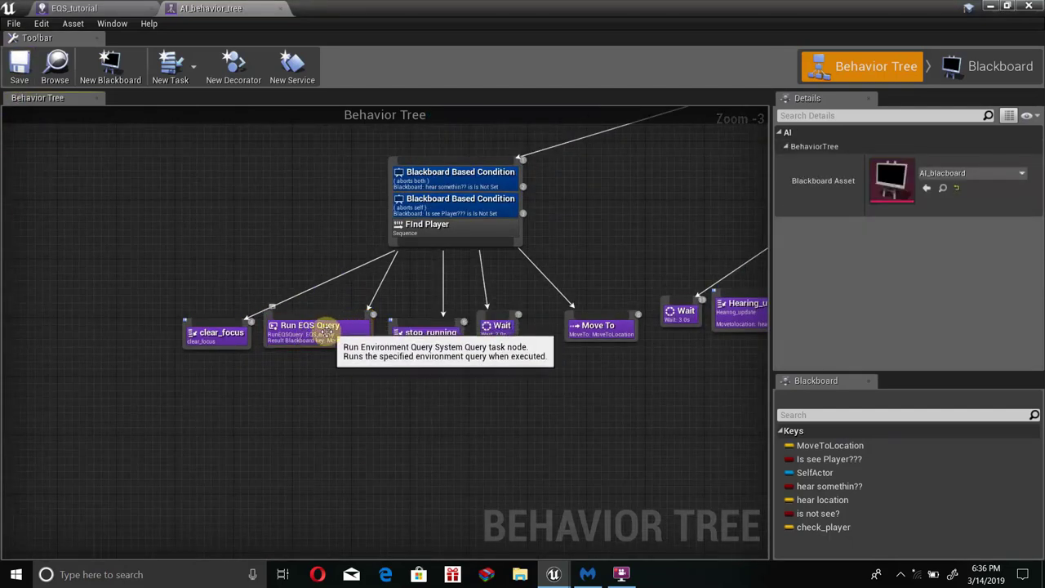
{"action": "left_click", "coordinate": [324, 330]}
{"action": "scroll", "coordinate": [893, 277], "scroll_direction": "down", "scroll_amount": 2}
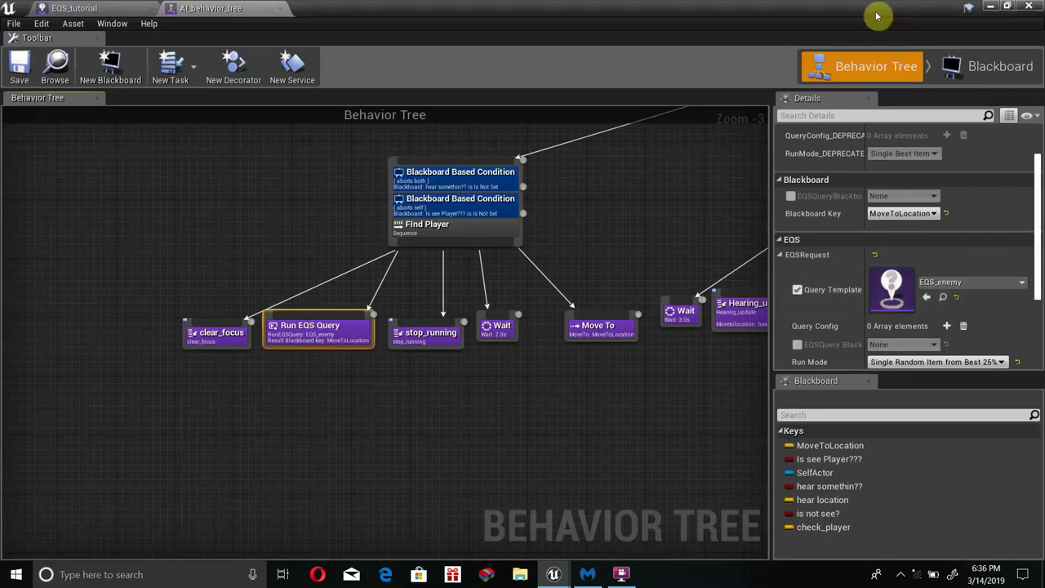
- Confirm the Run EQS Query node's Run Mode is Single Random Item from Best 25%
{"action": "left_click_drag", "start_coordinate": [879, 19], "coordinate": [660, 137]}
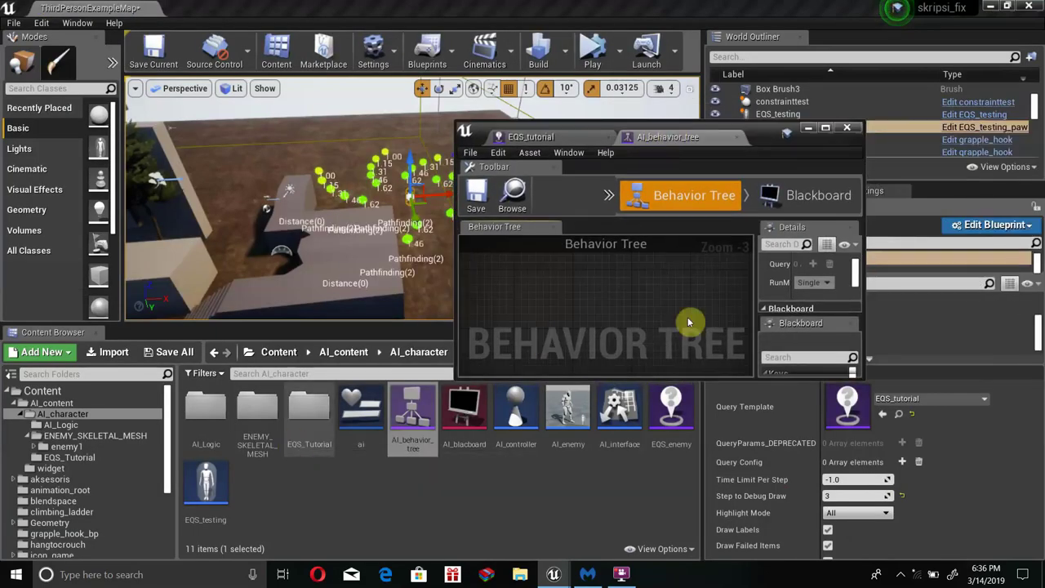
{"action": "left_click", "coordinate": [826, 131]}
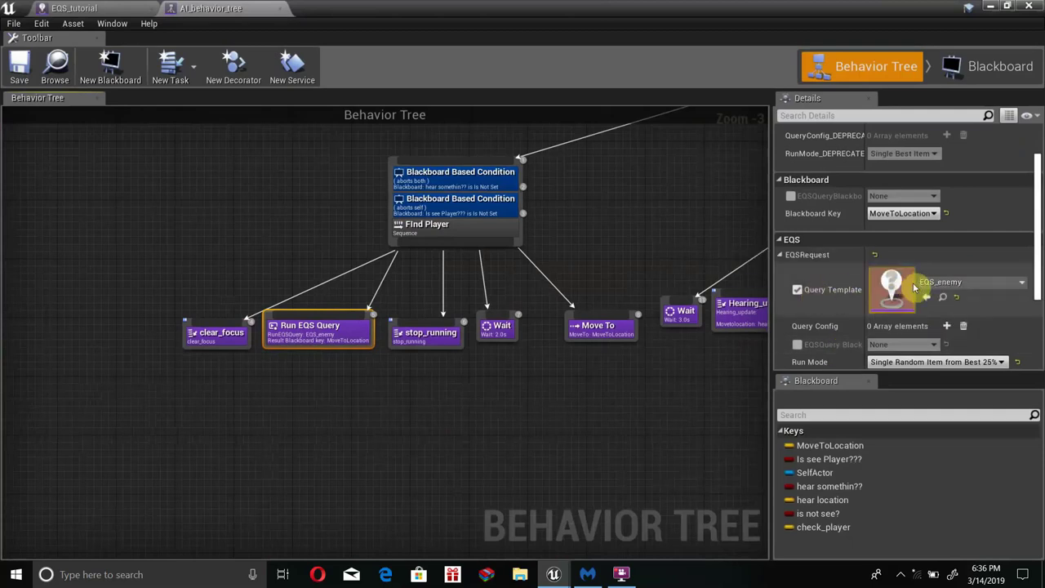
{"action": "scroll", "coordinate": [865, 310], "scroll_direction": "down", "scroll_amount": 2}
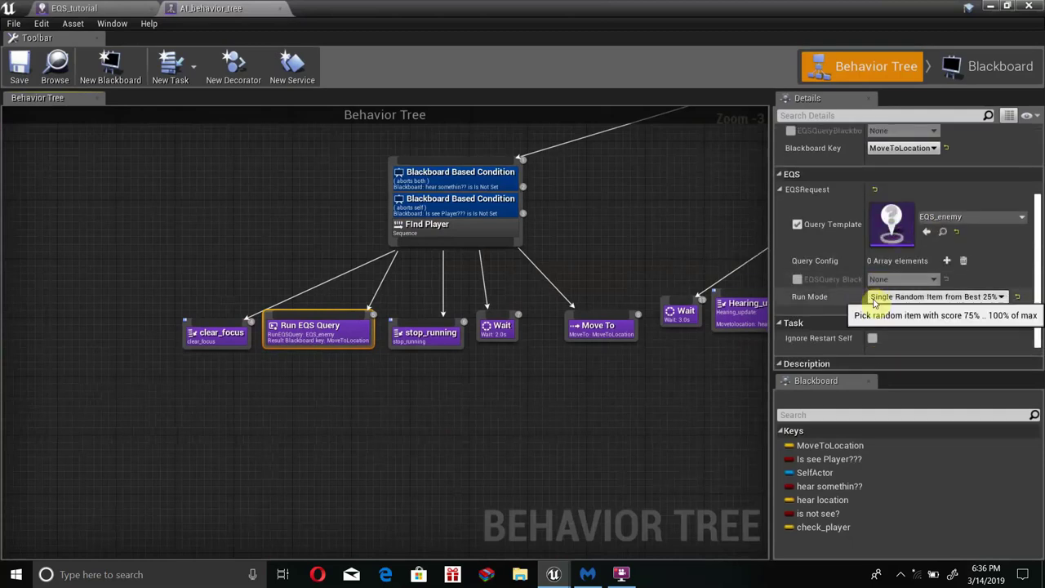
{"action": "left_click", "coordinate": [880, 299]}
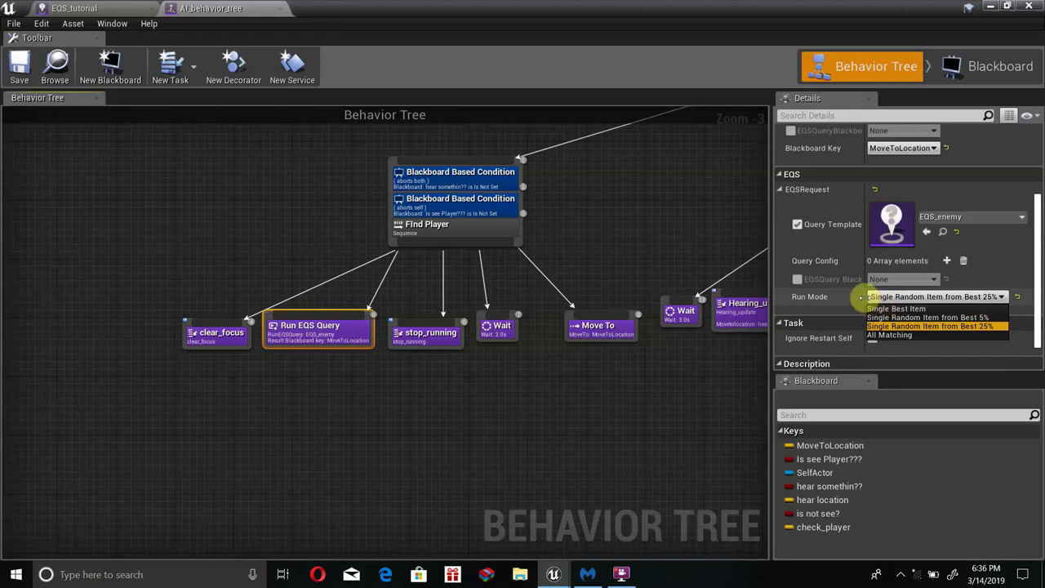
{"action": "left_click", "coordinate": [861, 298]}
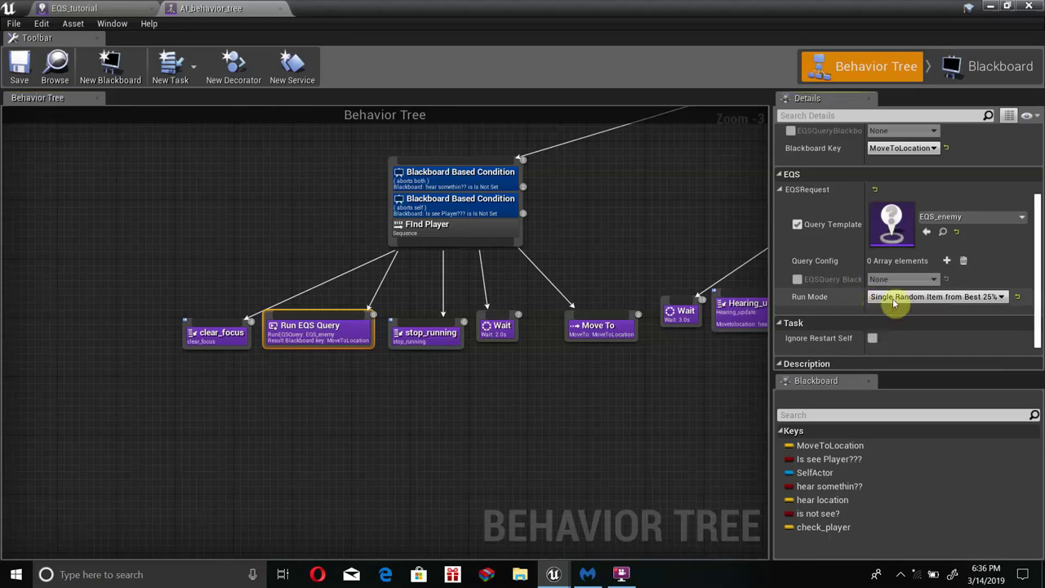
{"action": "left_click", "coordinate": [895, 299]}
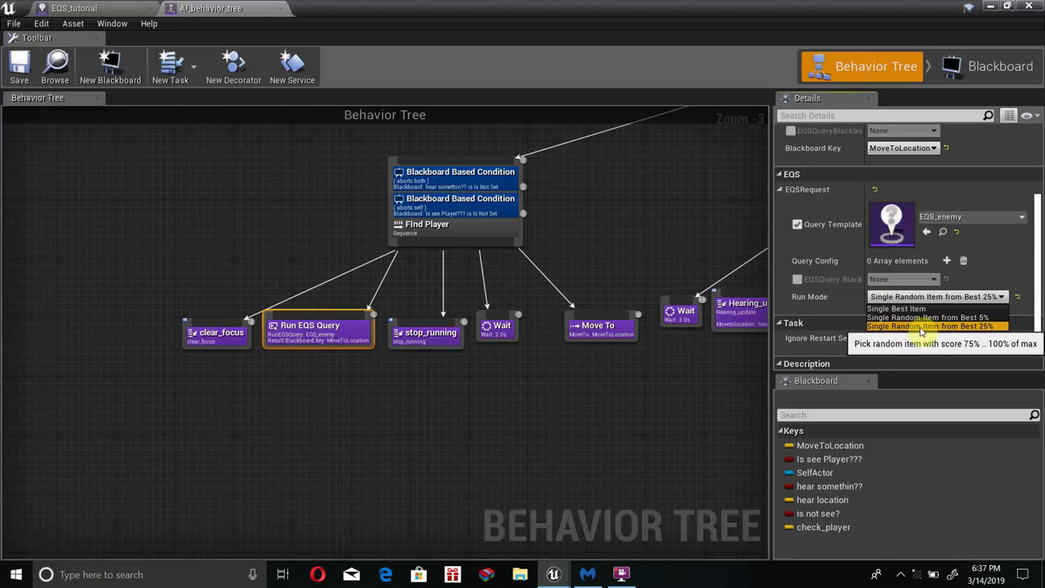
{"action": "left_click", "coordinate": [861, 317]}
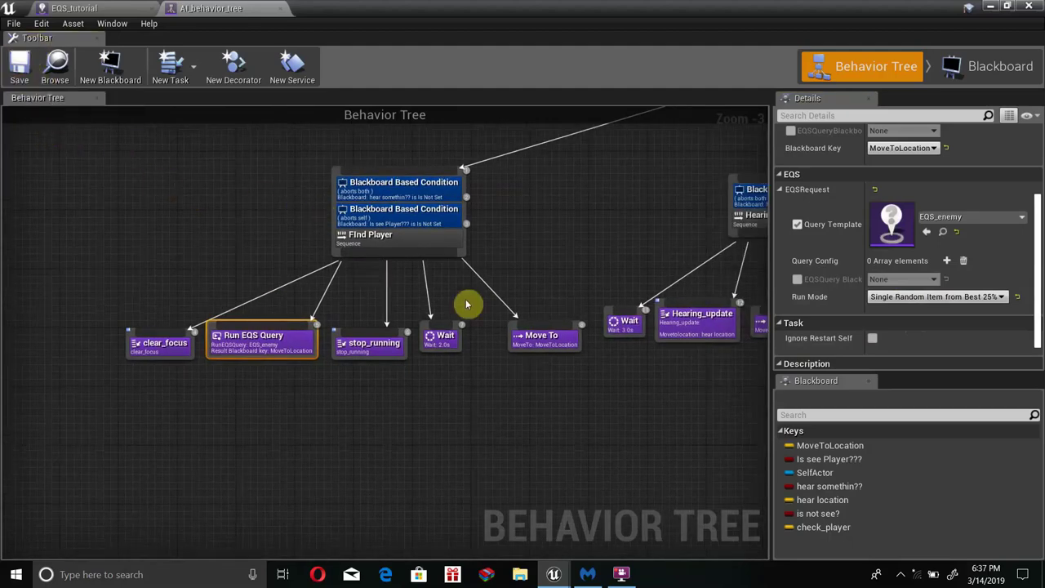
- Minimize the behavior tree editor to reveal the level's EQS test points
{"action": "scroll", "coordinate": [465, 276], "scroll_direction": "down", "scroll_amount": 2}
{"action": "scroll", "coordinate": [376, 284], "scroll_direction": "down", "scroll_amount": 1}
{"action": "scroll", "coordinate": [366, 284], "scroll_direction": "up", "scroll_amount": 2}
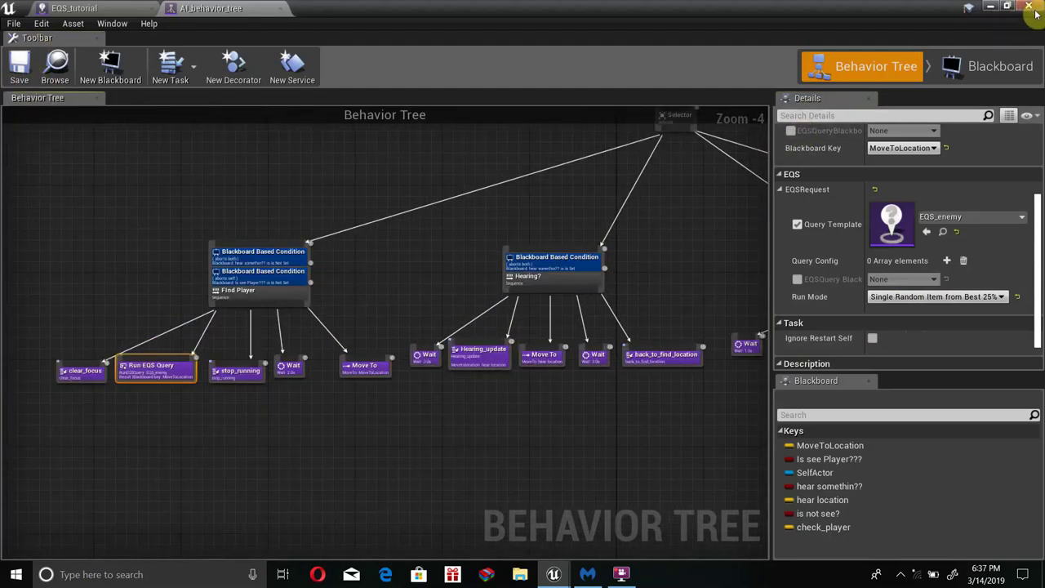
{"action": "left_click", "coordinate": [988, 8]}
{"action": "right_click_drag", "start_coordinate": [556, 205], "coordinate": [555, 196]}
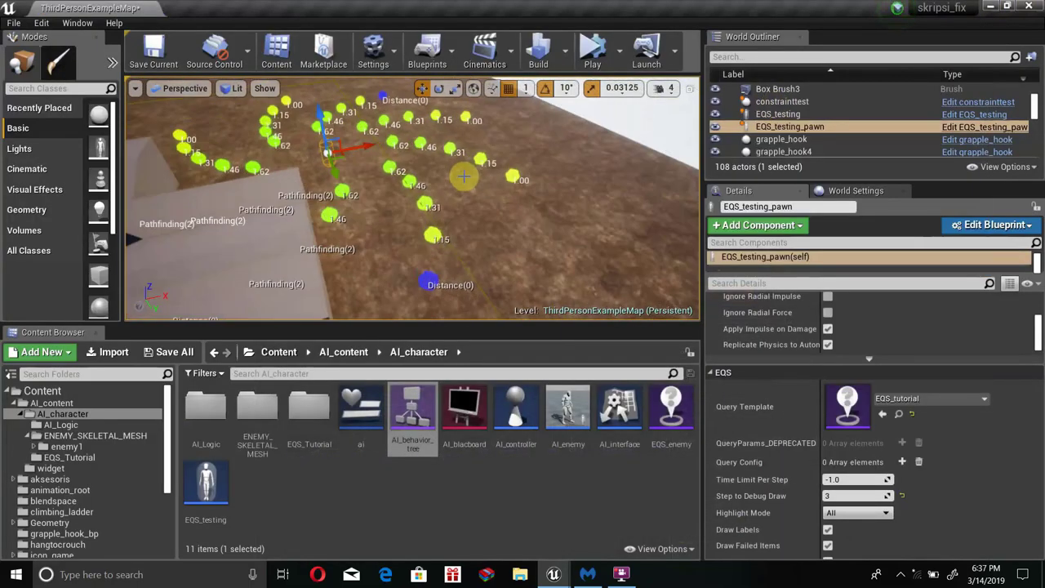
- Simulate the level briefly, stop it, and bring up the play mode options
{"action": "left_click", "coordinate": [597, 43]}
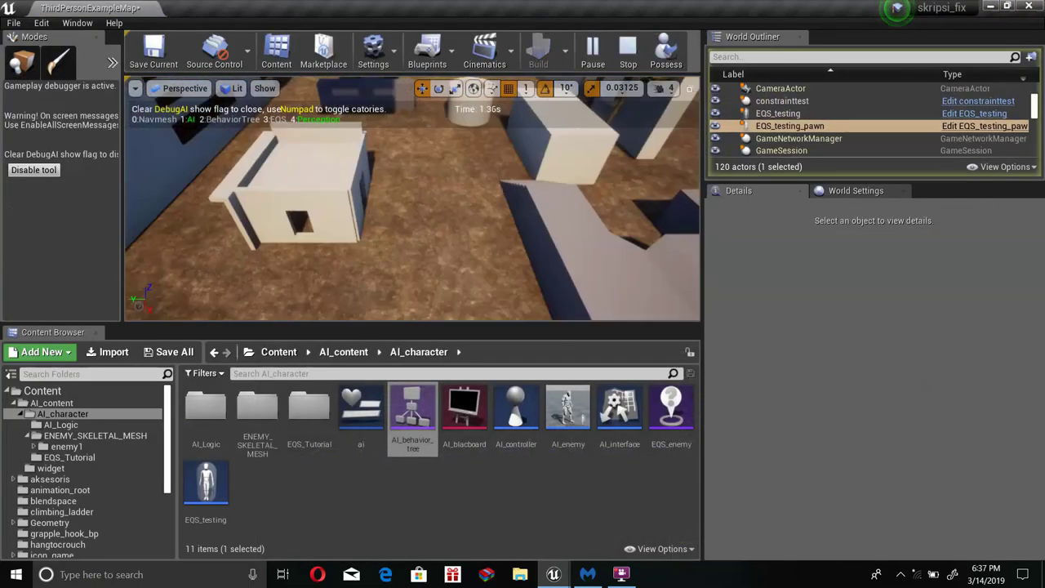
{"action": "right_click_drag", "start_coordinate": [566, 171], "coordinate": [595, 151]}
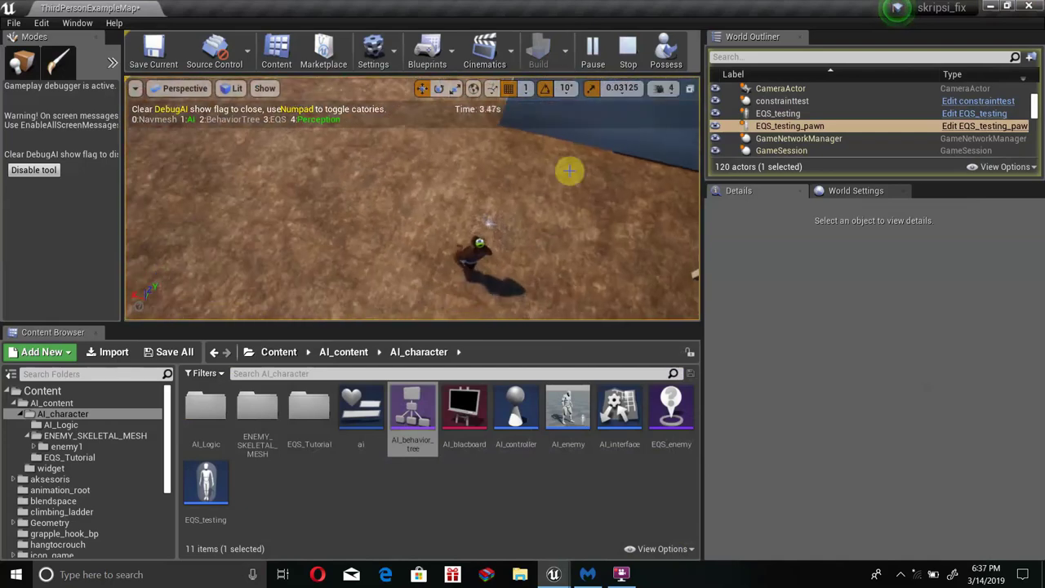
{"action": "left_click", "coordinate": [626, 47]}
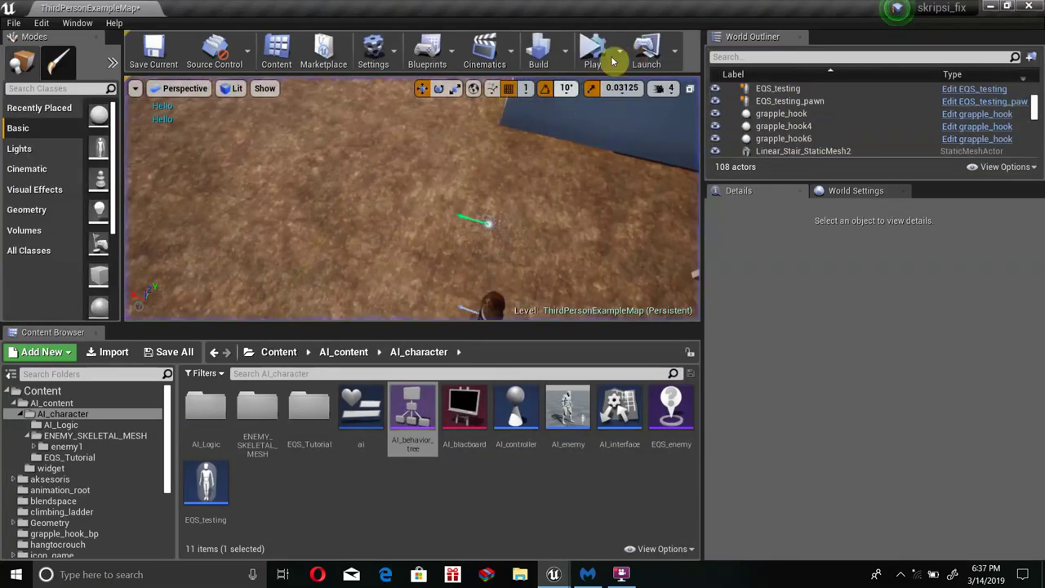
{"action": "left_click", "coordinate": [622, 53]}
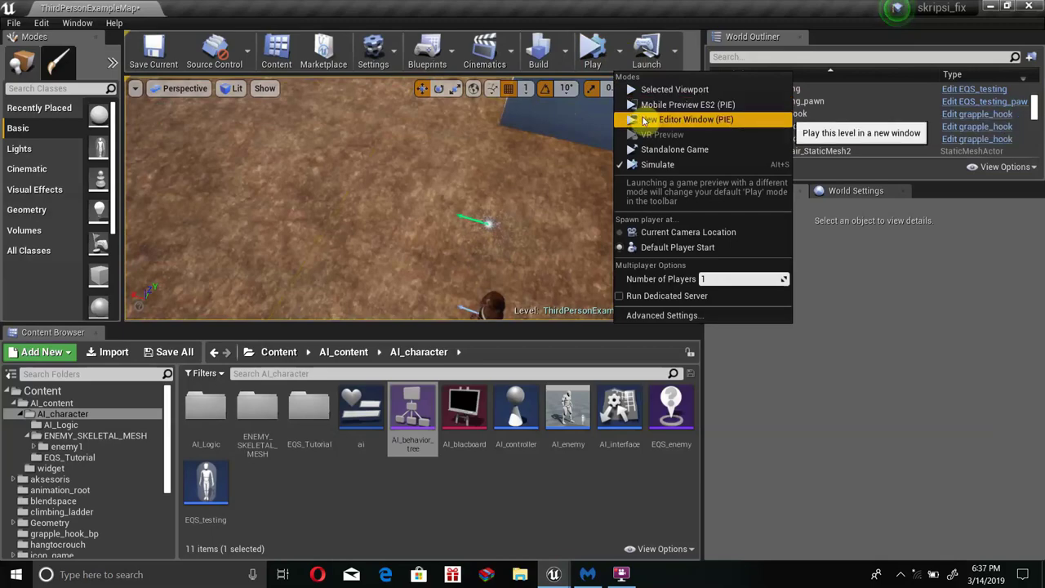
- Play in a New Editor Window, run the character toward the enemy, and show the navmesh overlay
{"action": "left_click", "coordinate": [643, 121]}
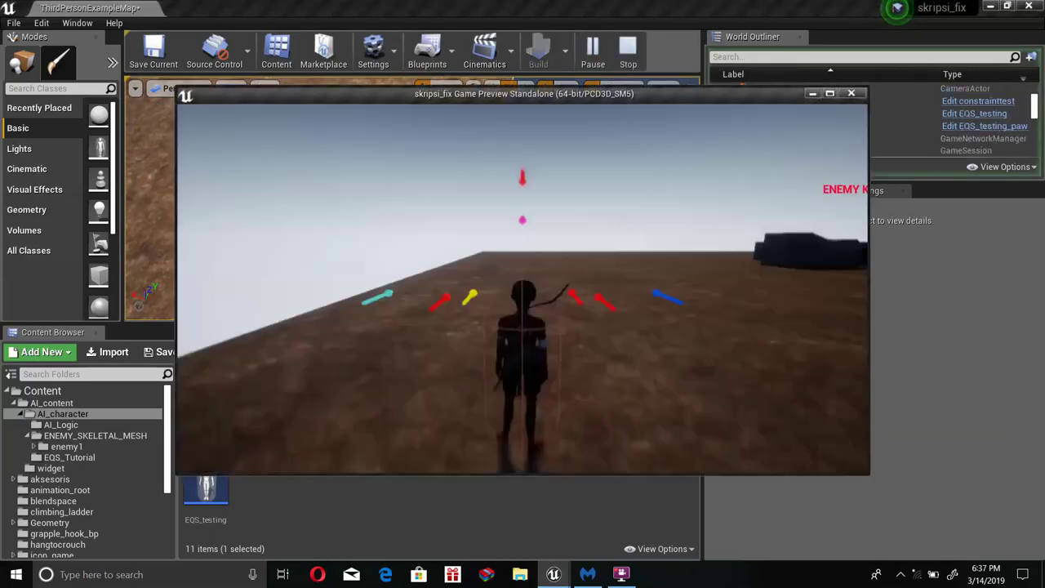
{"action": "key", "text": "w"}
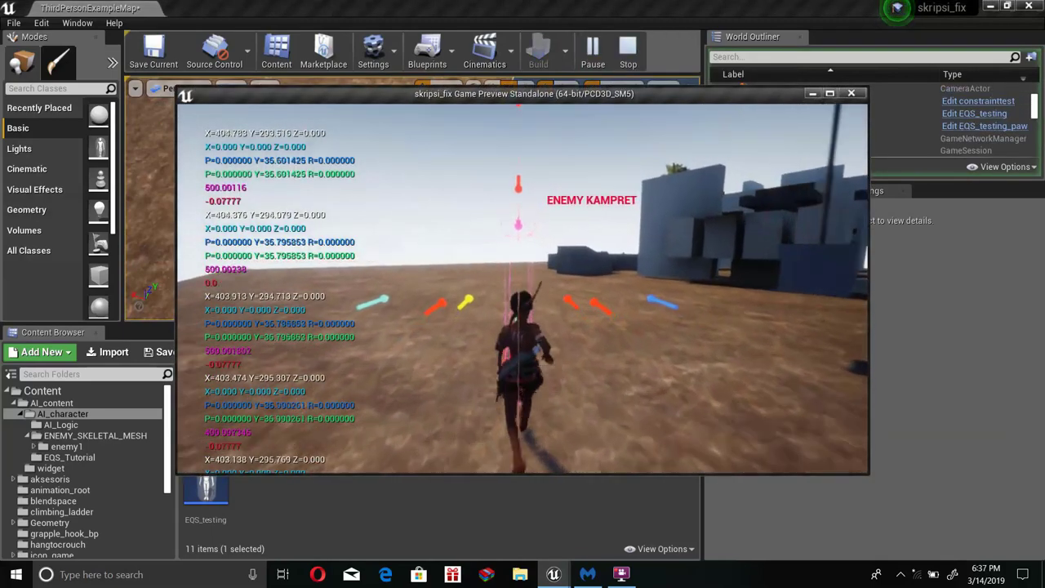
{"action": "key", "text": "apostrophe"}
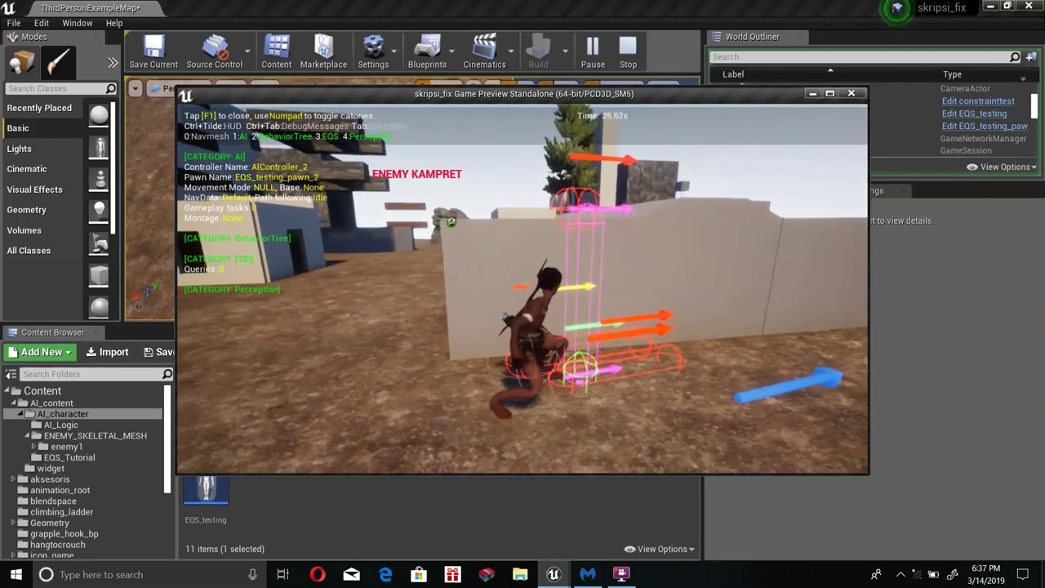
{"action": "key", "text": "KP_0"}
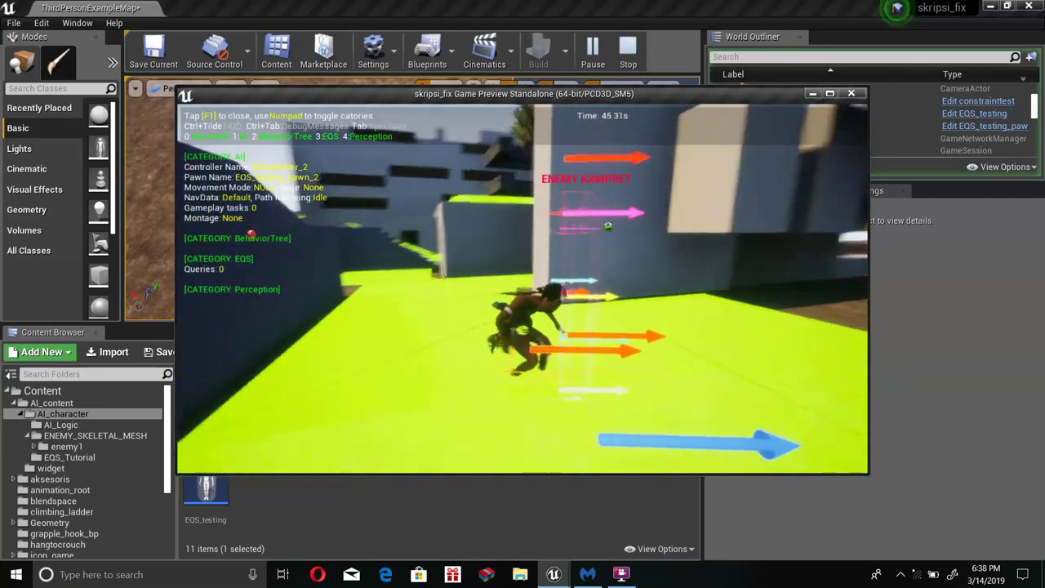
{"action": "key", "text": "Escape"}
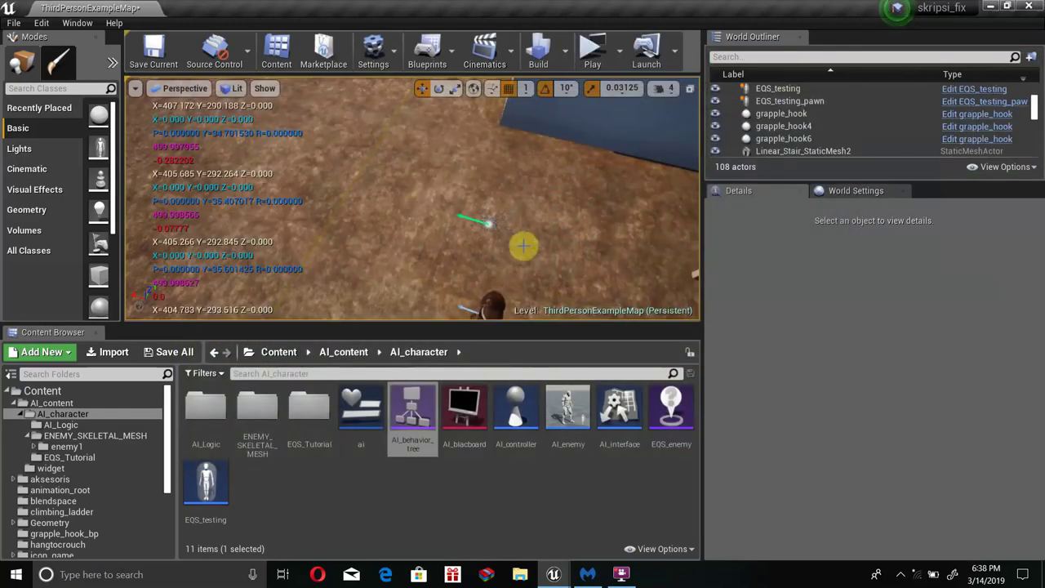
{"action": "mouse_move", "coordinate": [474, 230]}
{"action": "right_mouse_down"}
{"action": "mouse_move", "coordinate": [473, 204]}
{"action": "mouse_move", "coordinate": [457, 196]}
{"action": "right_mouse_up"}
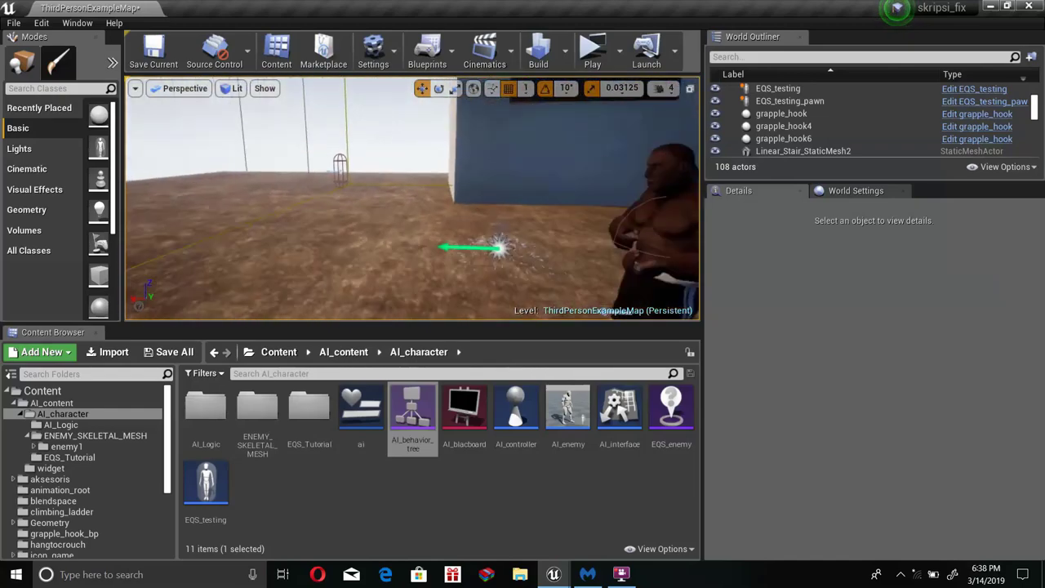
{"action": "right_click_drag", "start_coordinate": [457, 195], "coordinate": [458, 196]}
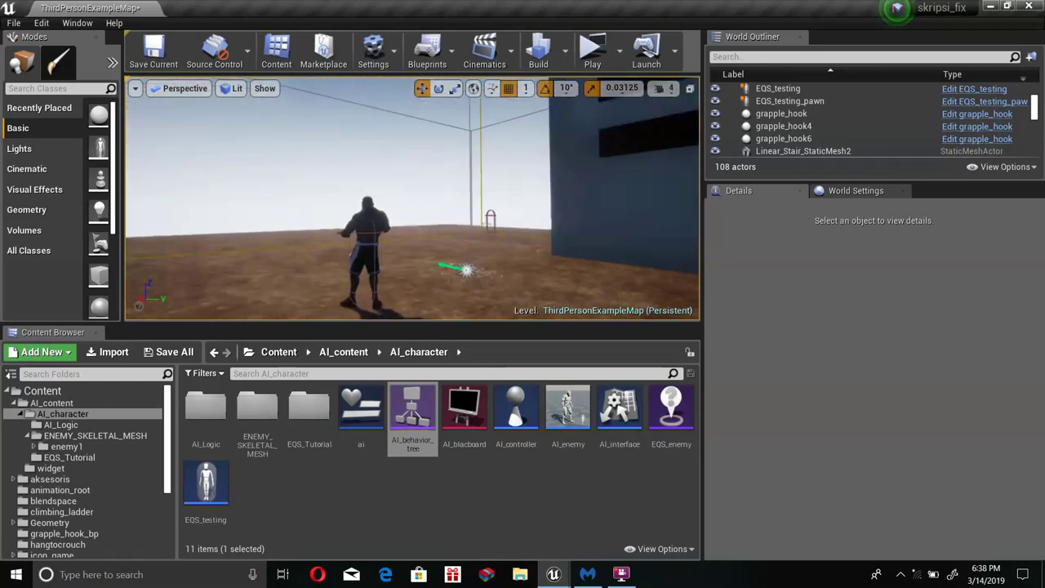
{"action": "right_click_drag", "start_coordinate": [412, 196], "coordinate": [413, 196]}
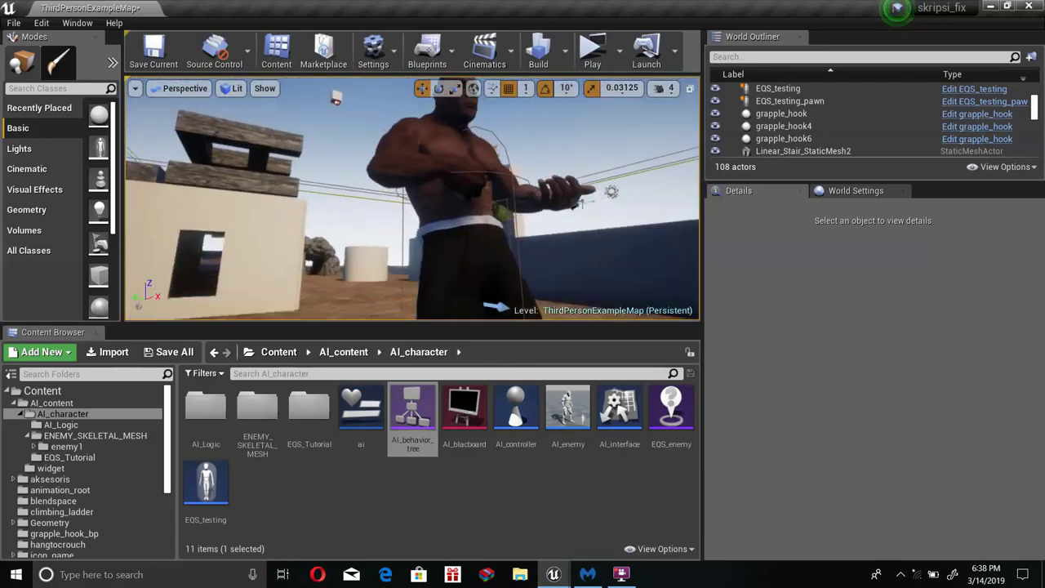
{"action": "left_click", "coordinate": [621, 574]}
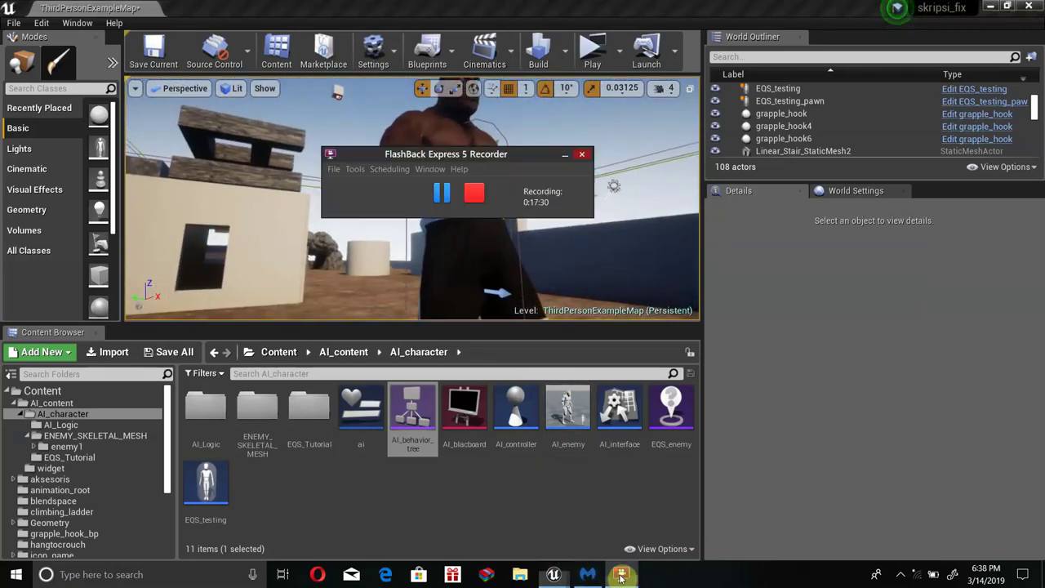